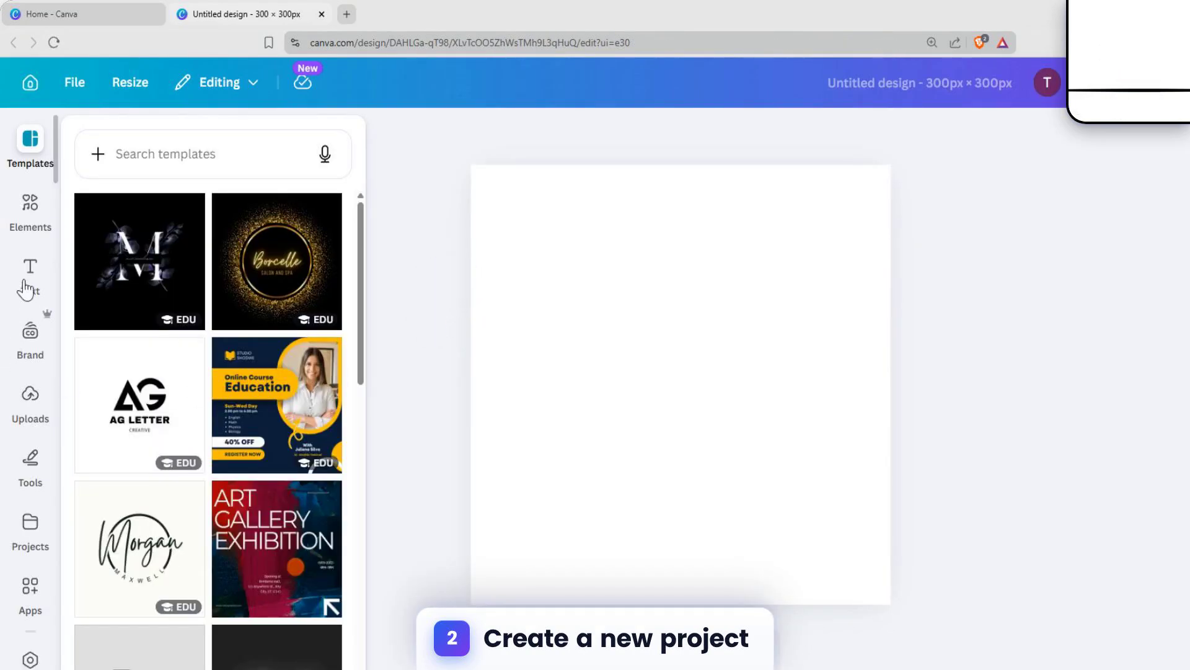
Step: Add a circle shape to the blank page and enlarge it slightly
left_click(28, 211)
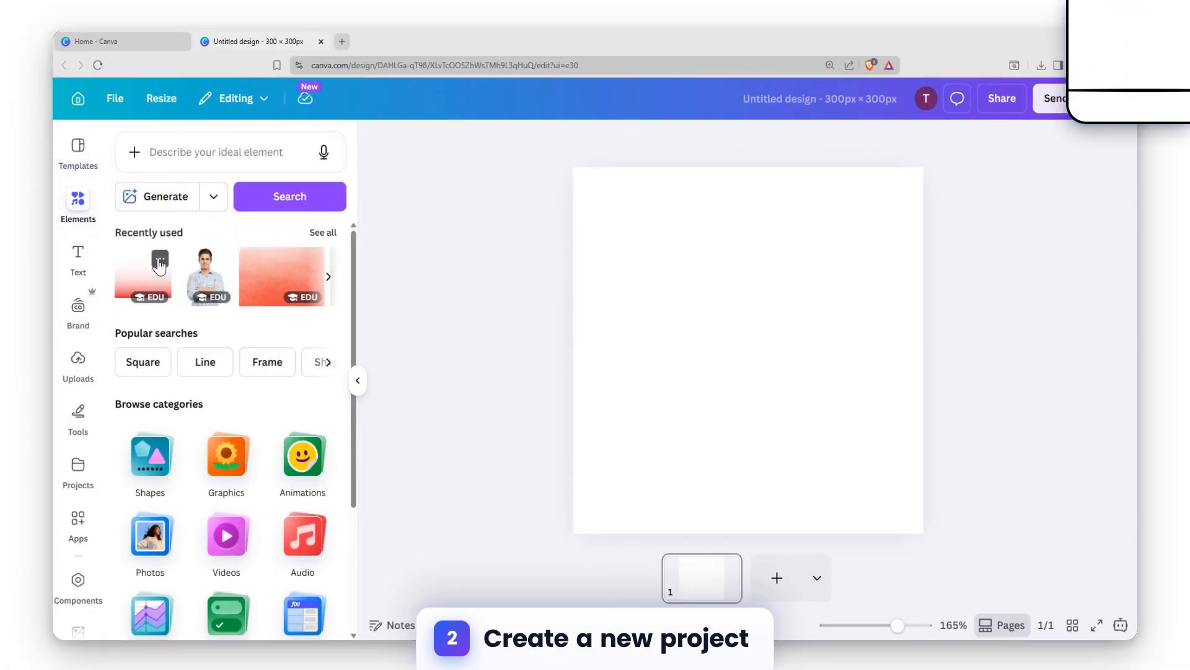
left_click(158, 162)
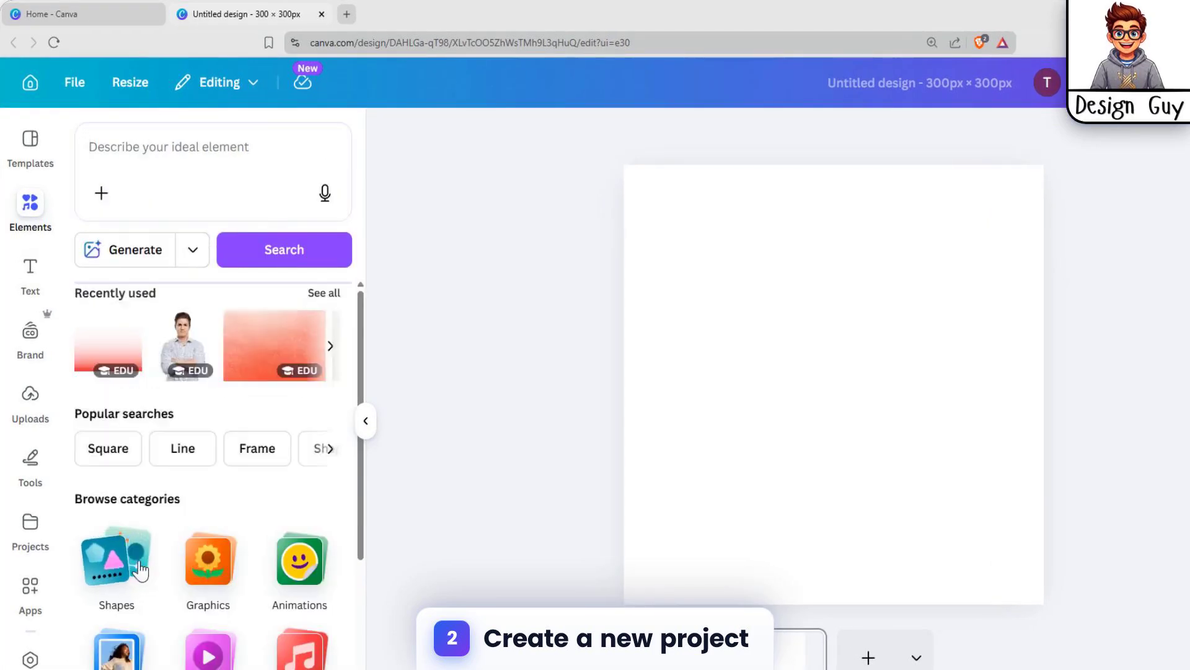
left_click(140, 569)
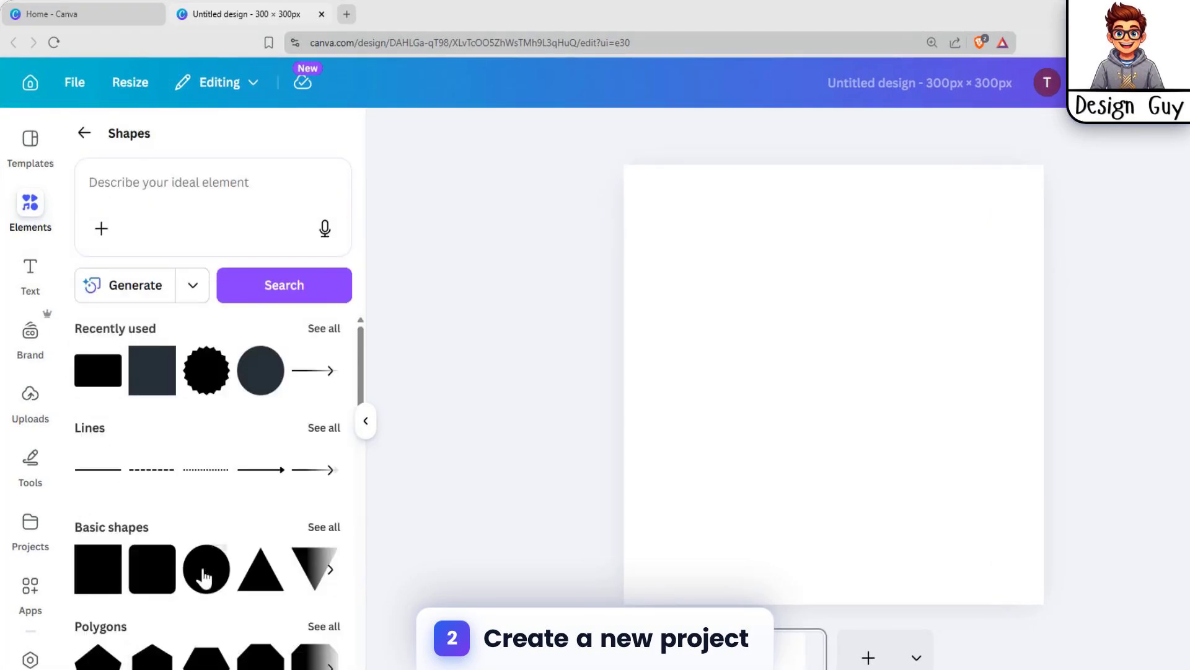
left_click(265, 372)
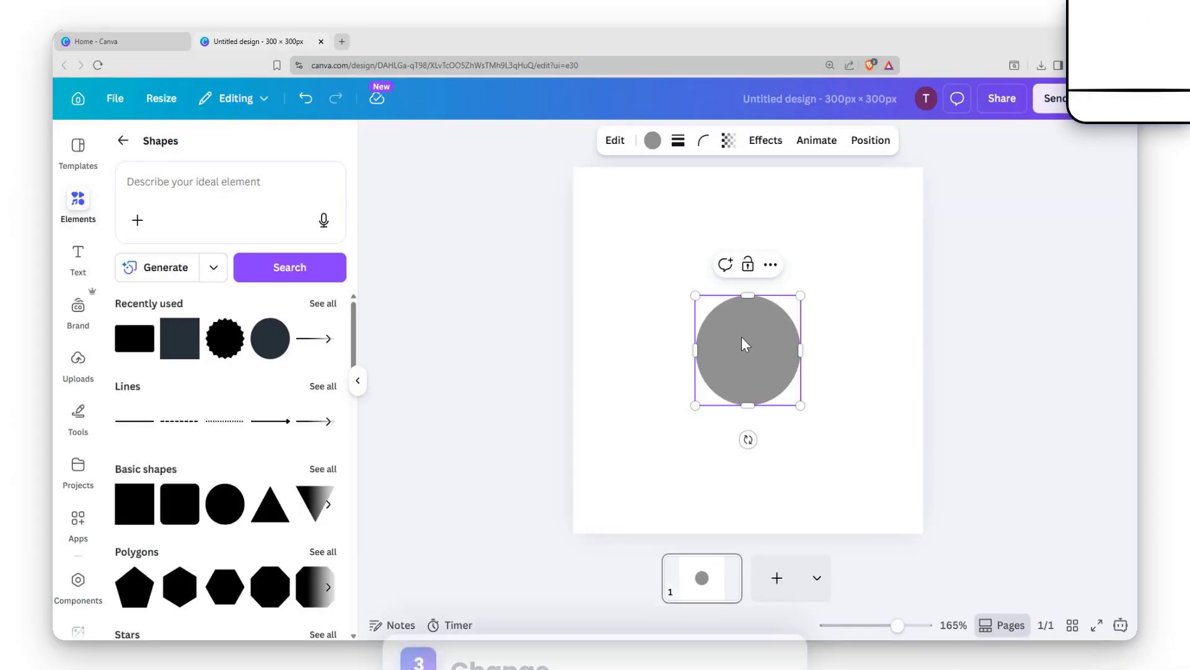
left_click_drag(694, 294, 672, 270)
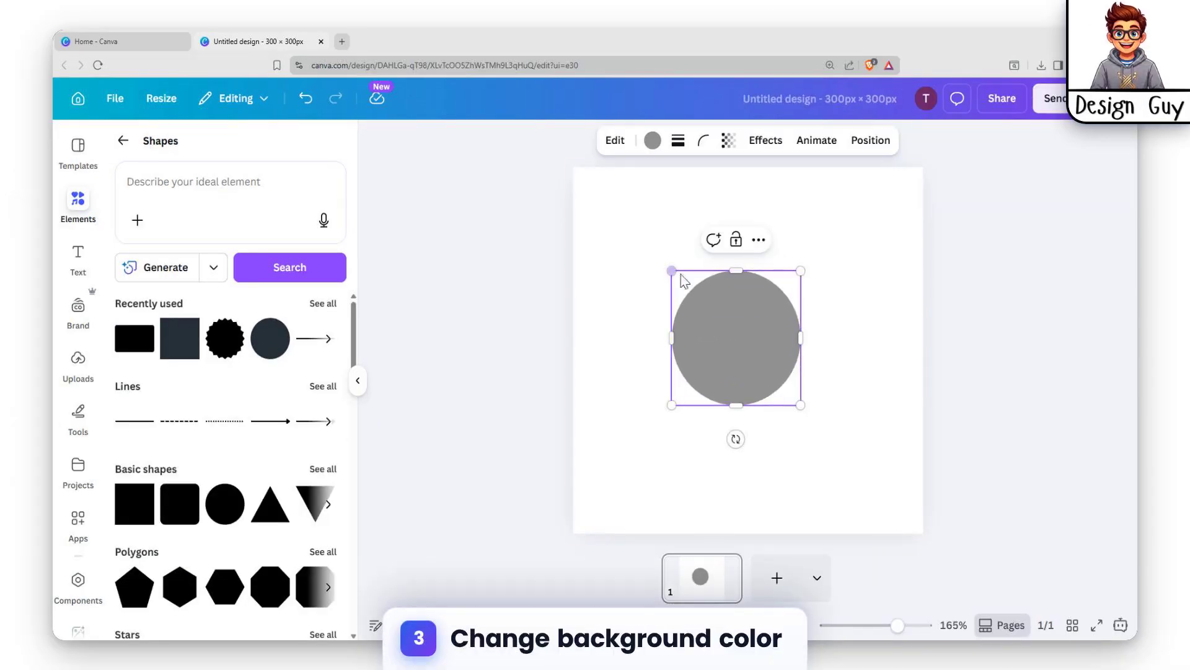
Step: Fill the page background with the yellow-orange #ffde59 to #ff914d gradient in the circular style at 0% 0%
left_click(887, 189)
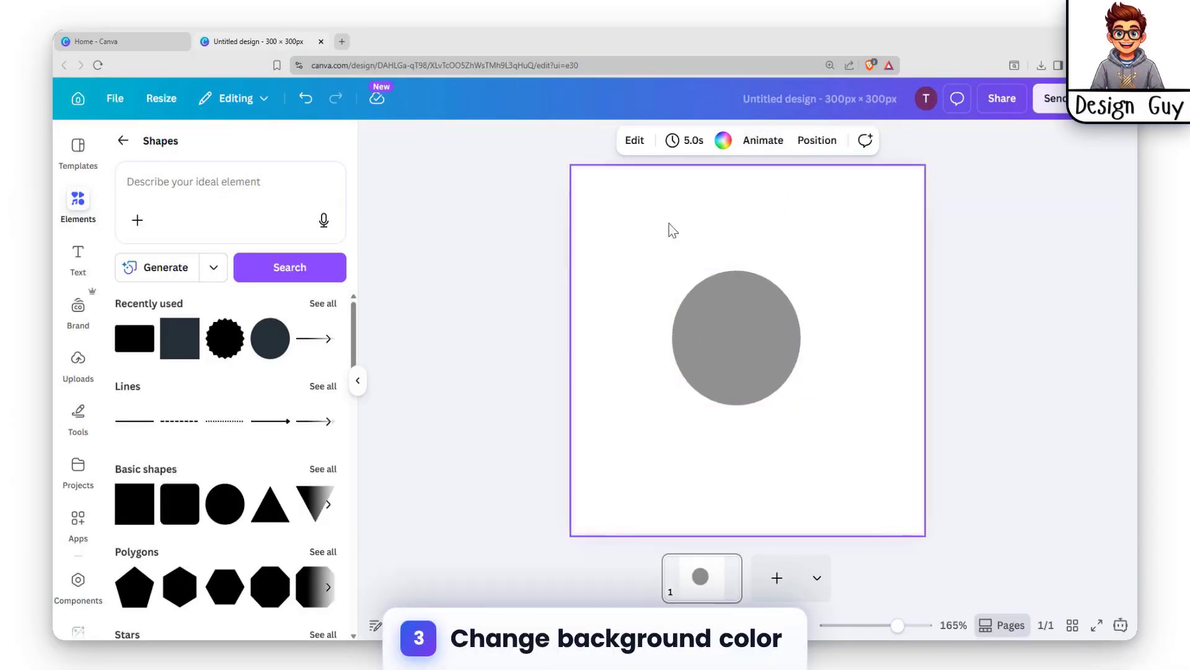
left_click(723, 140)
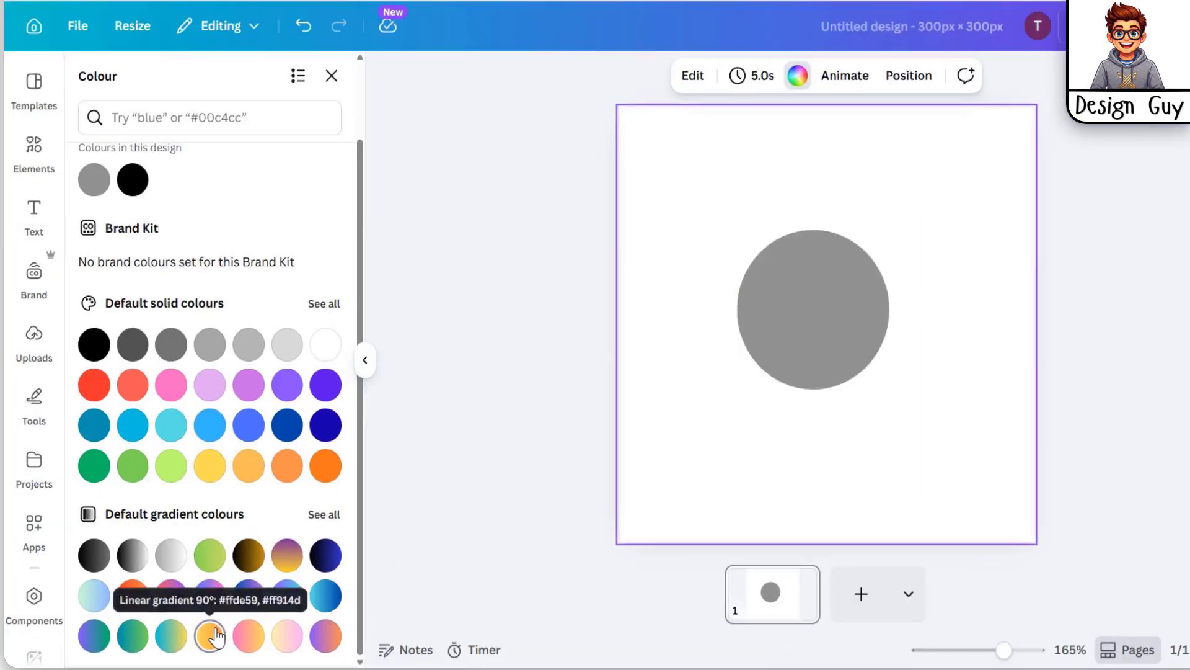
left_click(225, 613)
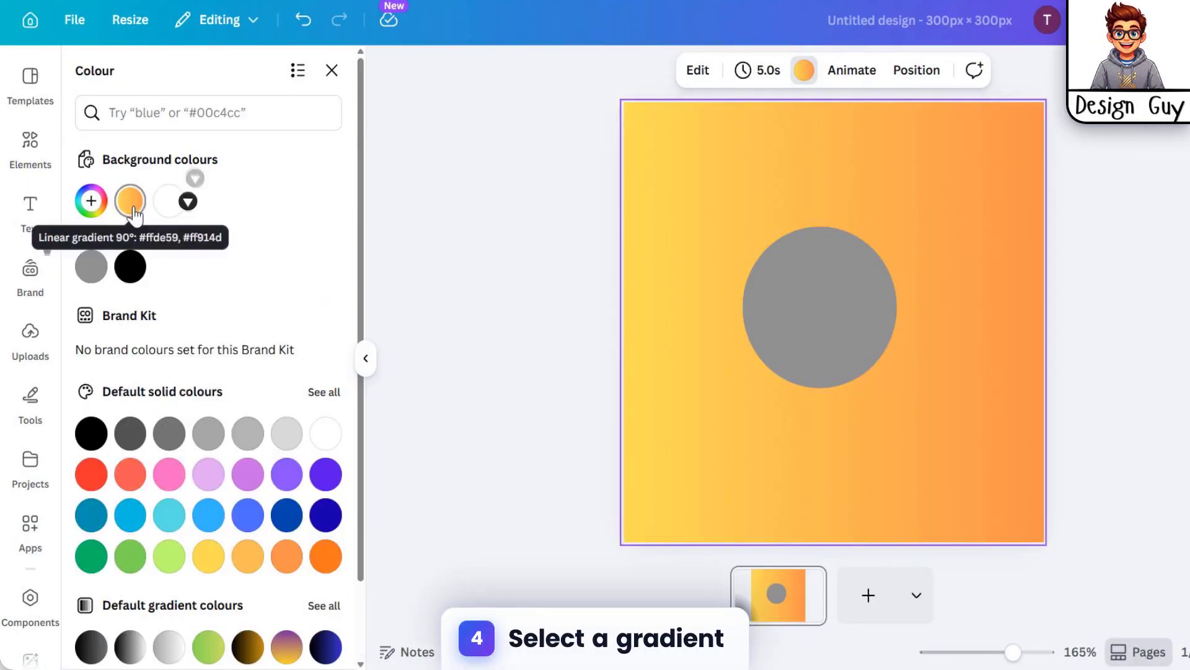
left_click(132, 201)
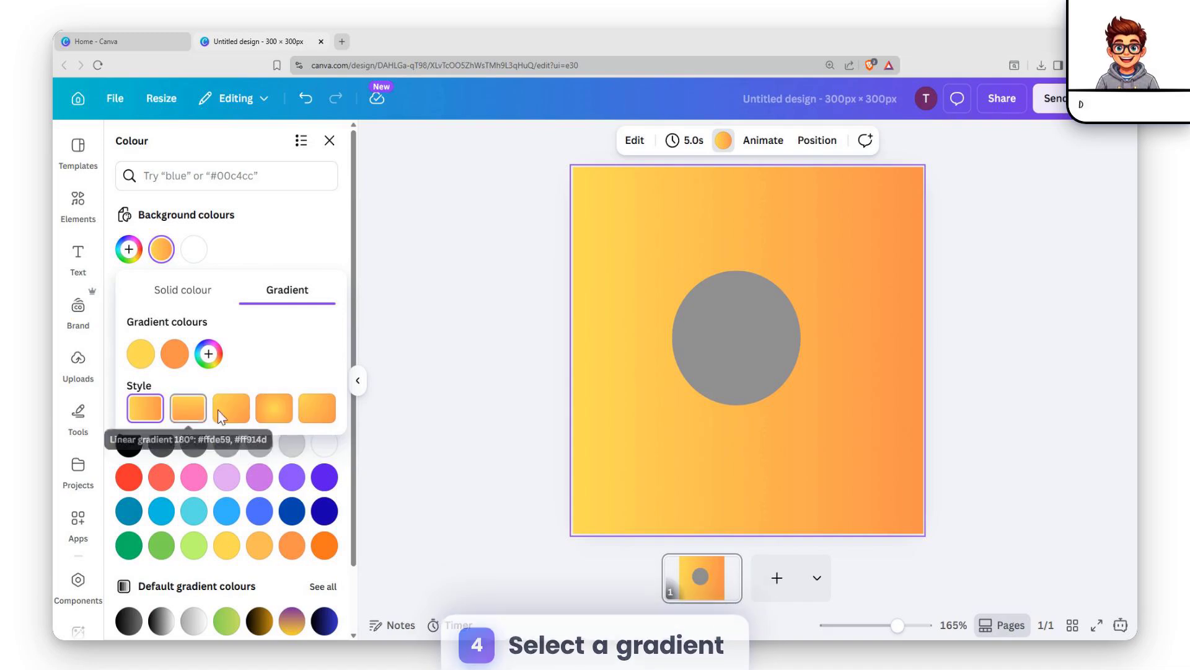
left_click(306, 412)
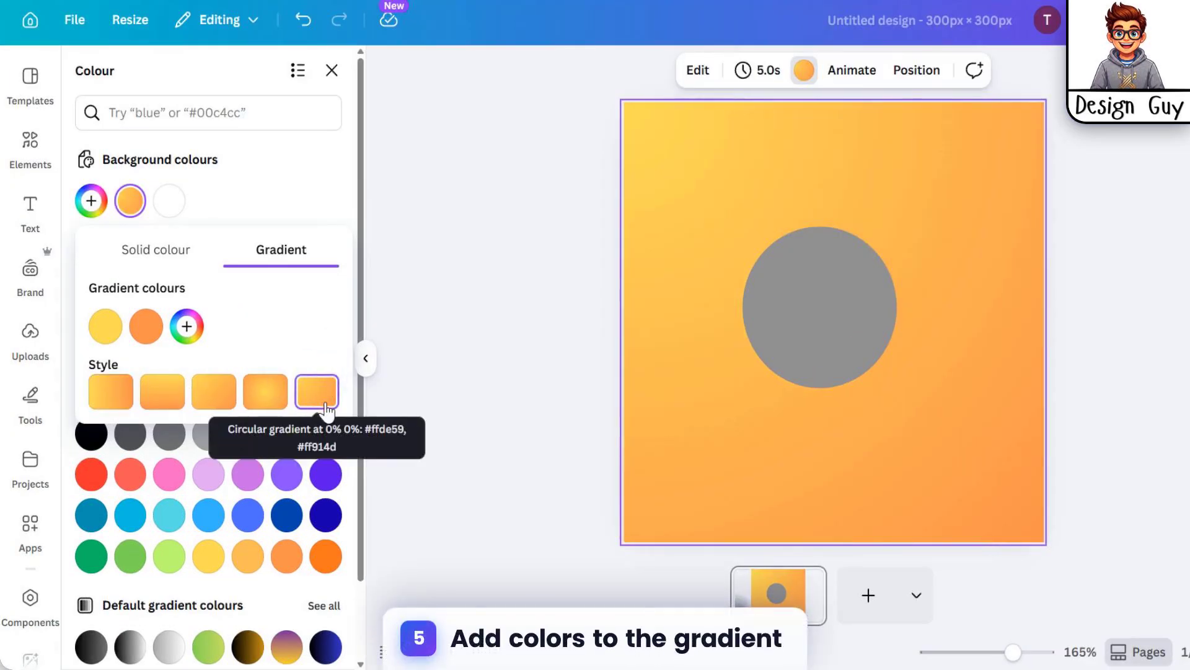
Step: Add a vivid green as the third colour of the background gradient
left_click(185, 329)
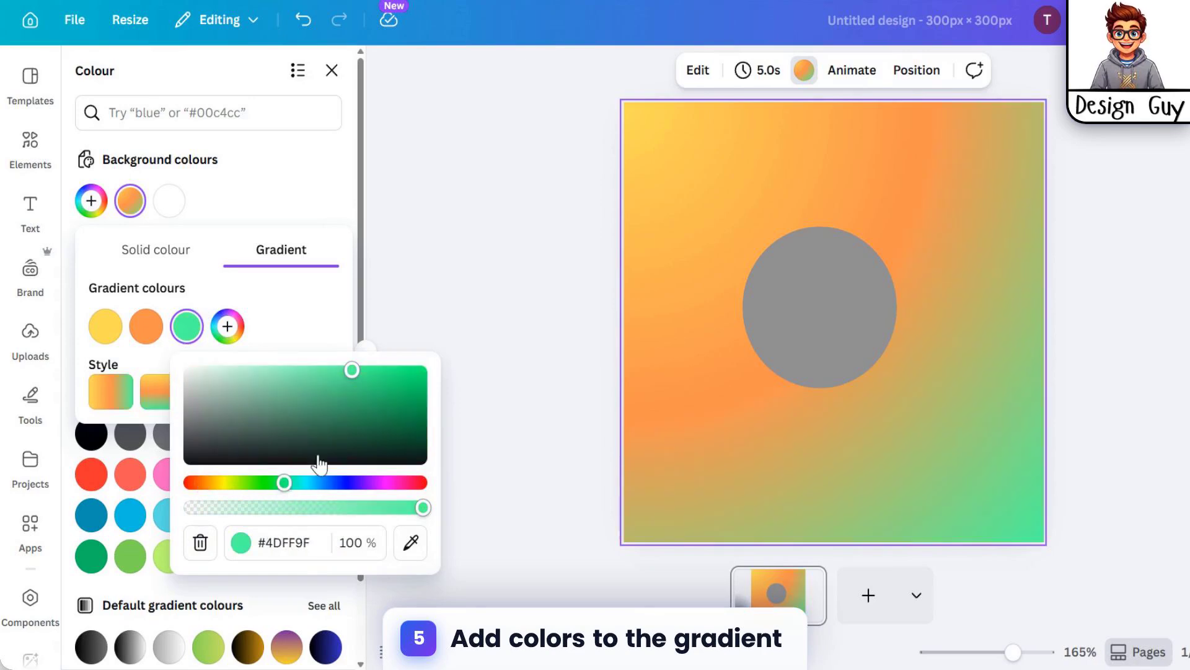
left_click_drag(385, 399, 358, 379)
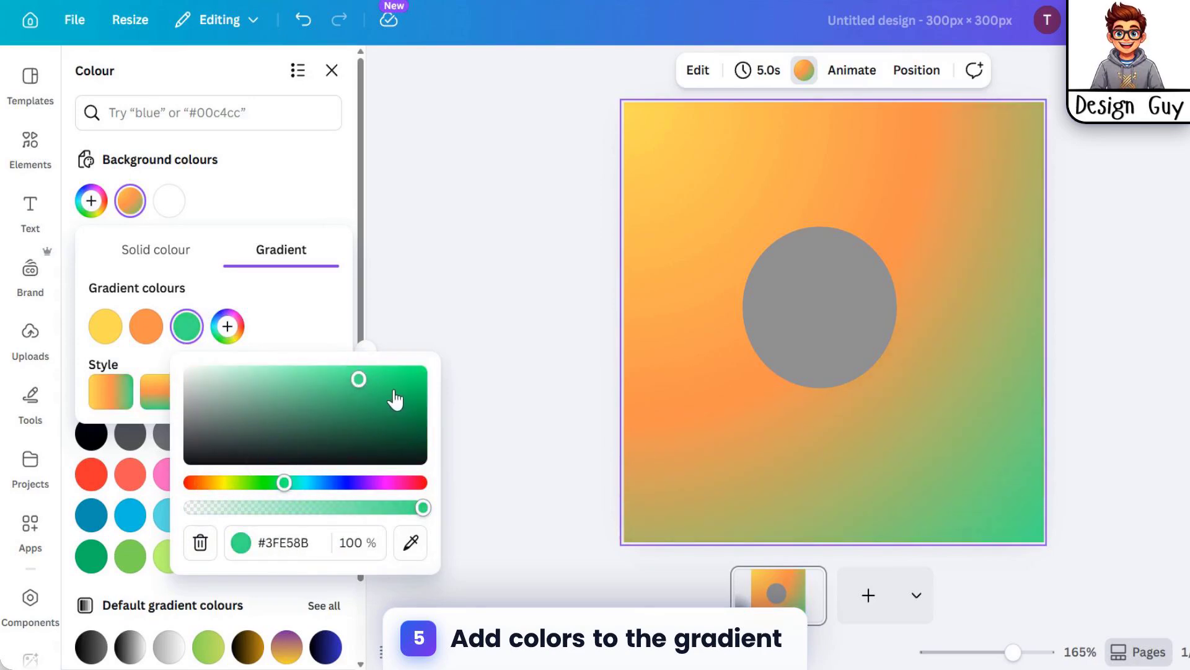
left_click(295, 371)
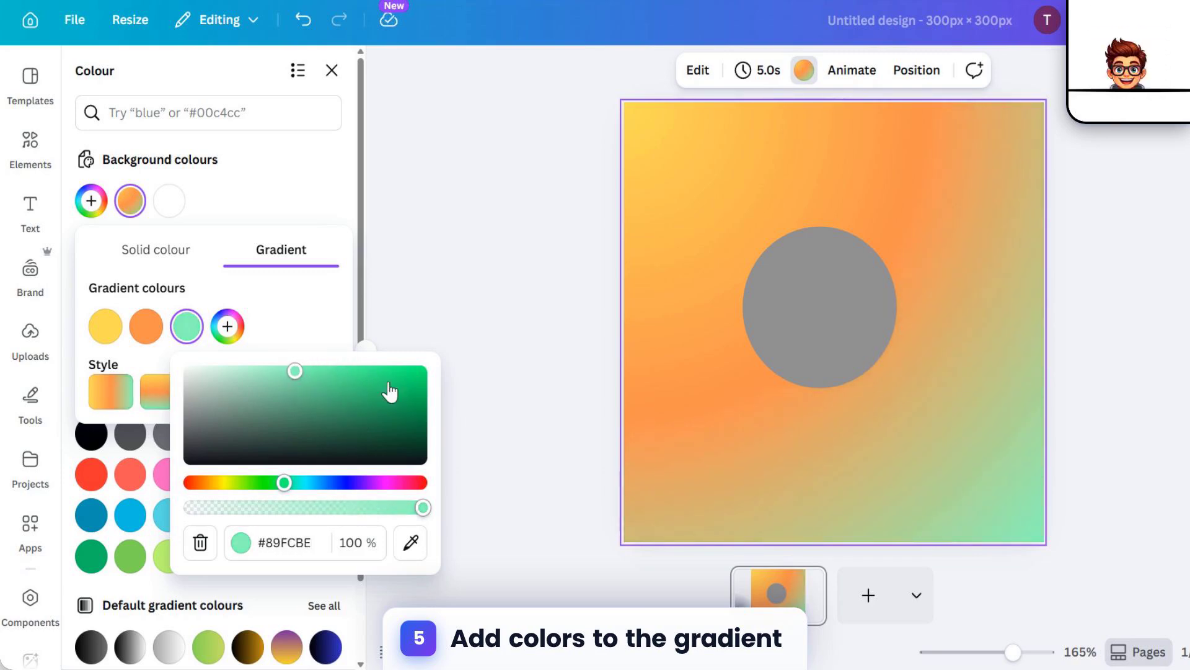
left_click(418, 371)
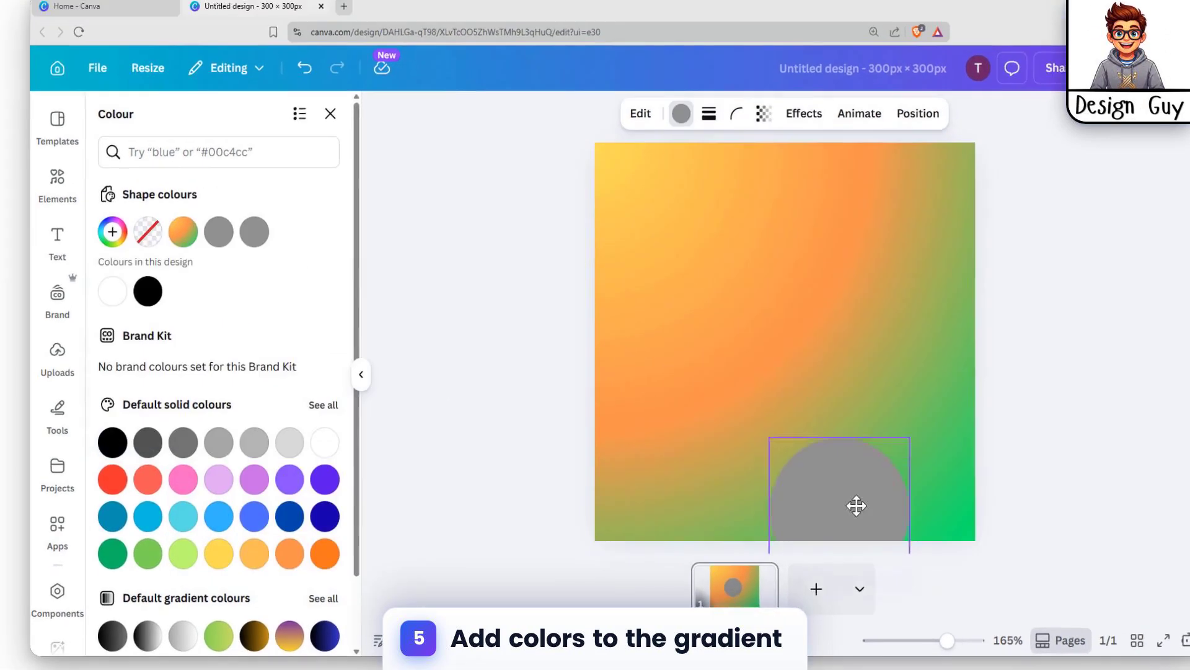
Step: Fill the circle with the background's yellow-orange-green gradient and rotate it by about half a turn
left_click_drag(856, 505, 817, 446)
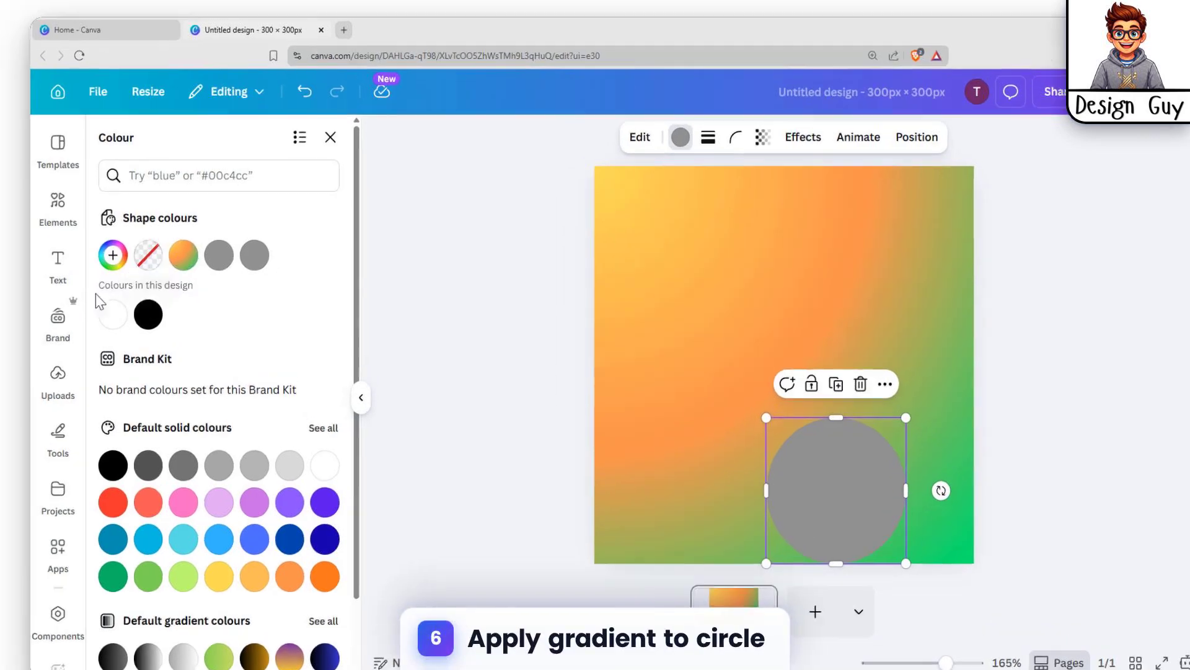
left_click(192, 250)
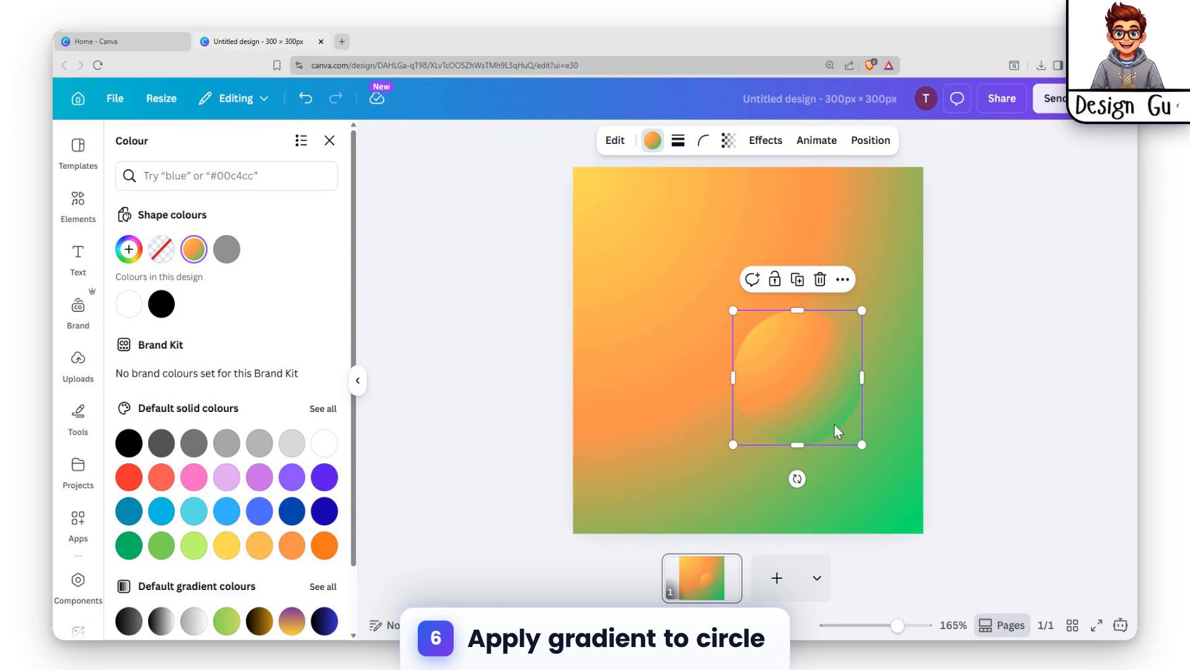
left_click_drag(797, 478, 790, 270)
Step: Straighten the circle's rotation and enlarge it to span the full width and height of the page
left_click_drag(809, 372, 768, 329)
left_click_drag(687, 272, 573, 176)
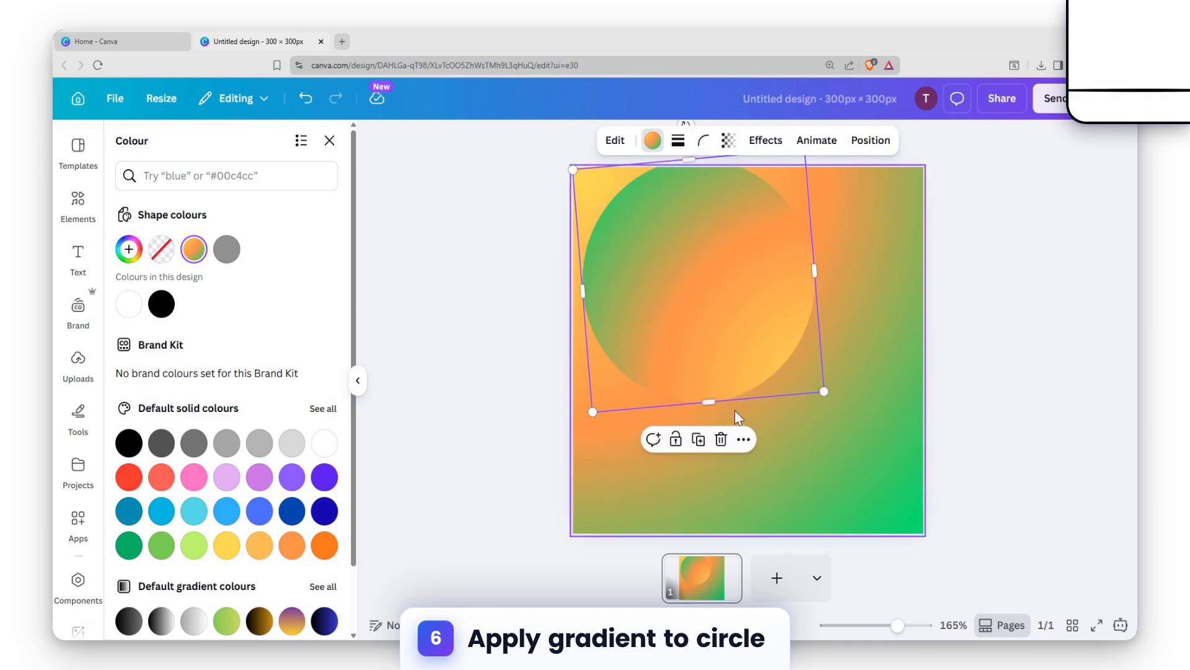
left_click(771, 384)
left_click_drag(707, 331, 721, 361)
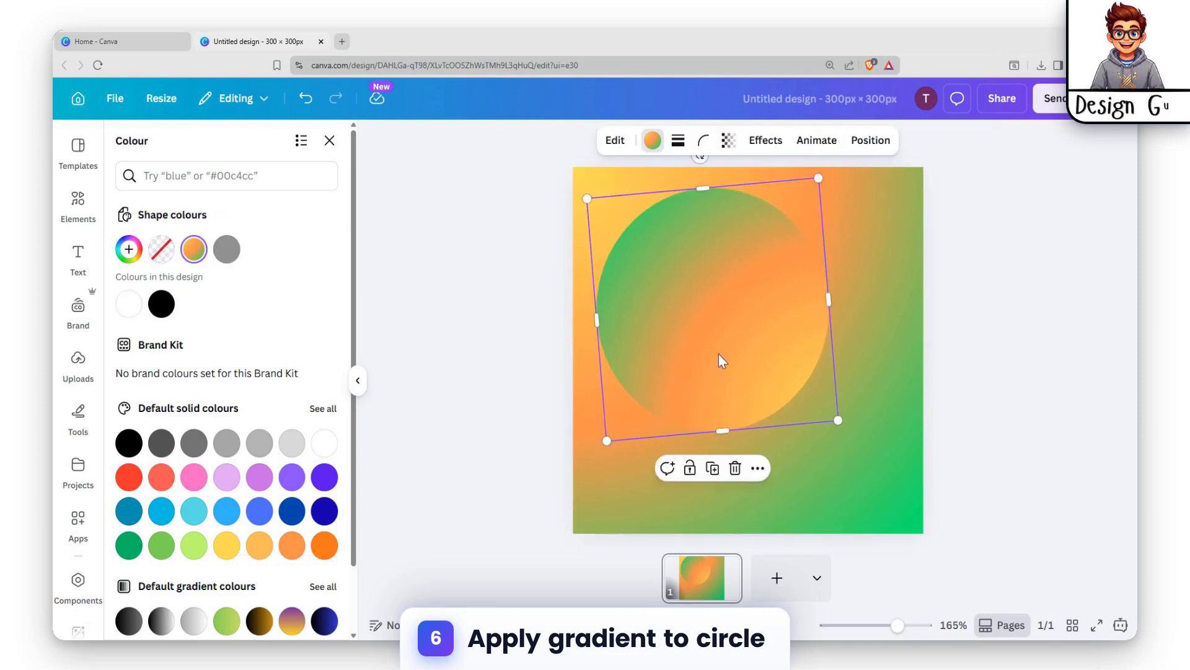
left_click_drag(766, 316, 770, 351)
left_click_drag(569, 357, 567, 345)
left_click_drag(711, 363, 685, 310)
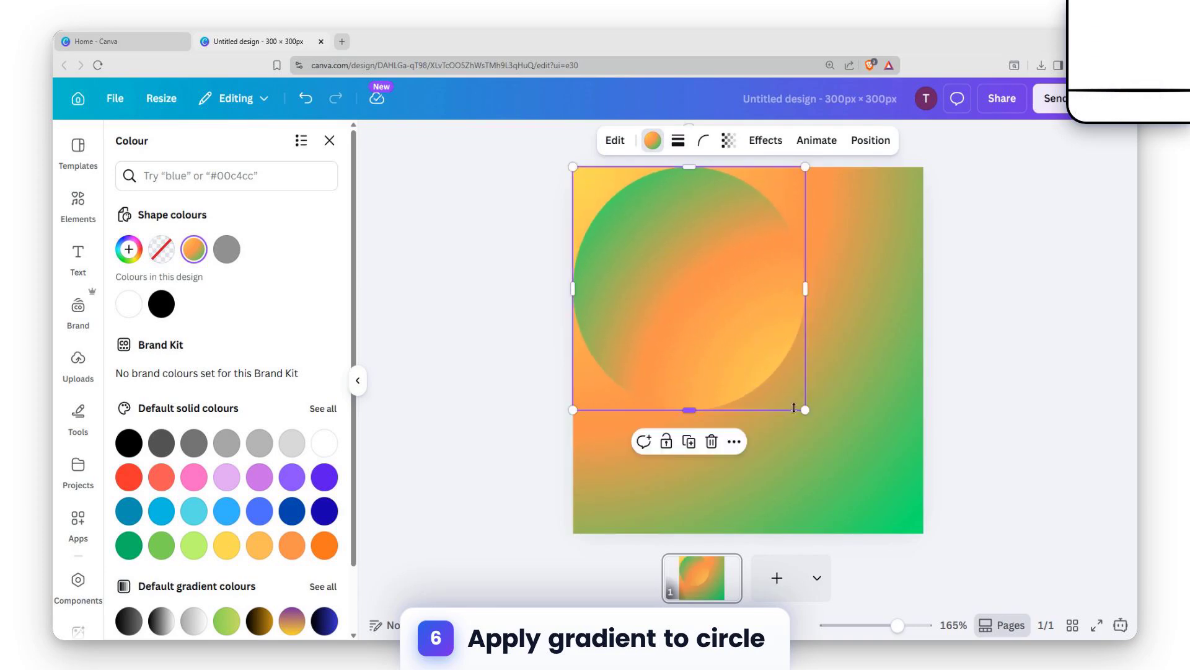
left_click_drag(805, 410, 924, 532)
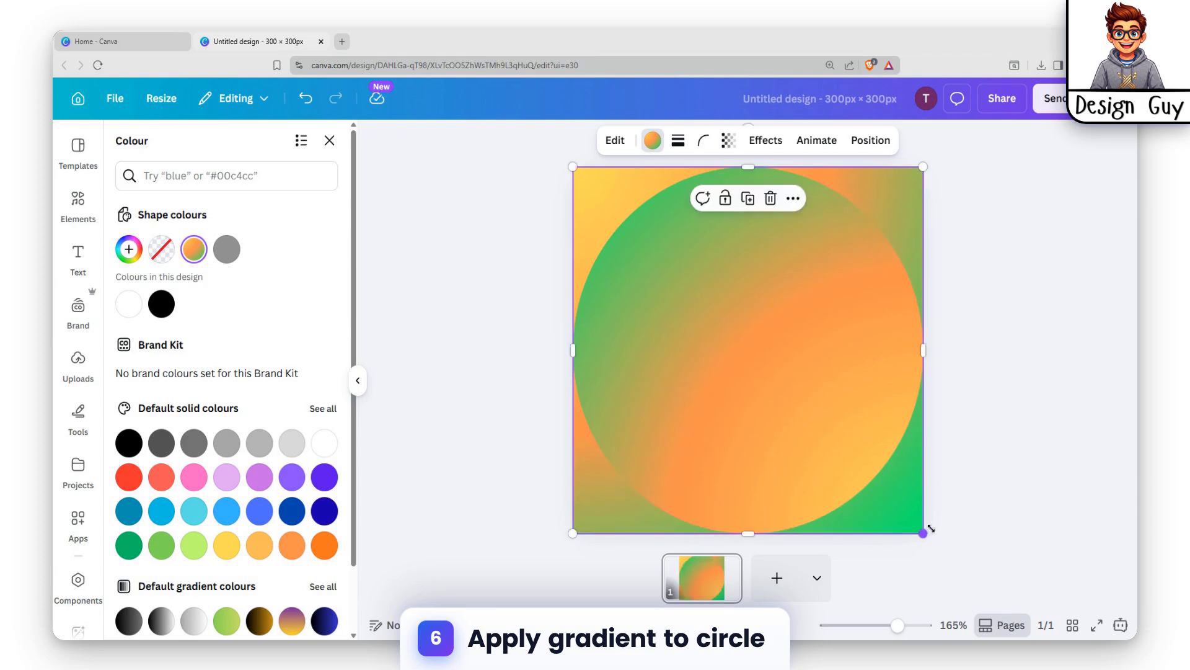
left_click(1016, 426)
Step: Duplicate the large gradient circle and shrink the copy into a smaller circle centred on the page
left_click(887, 260)
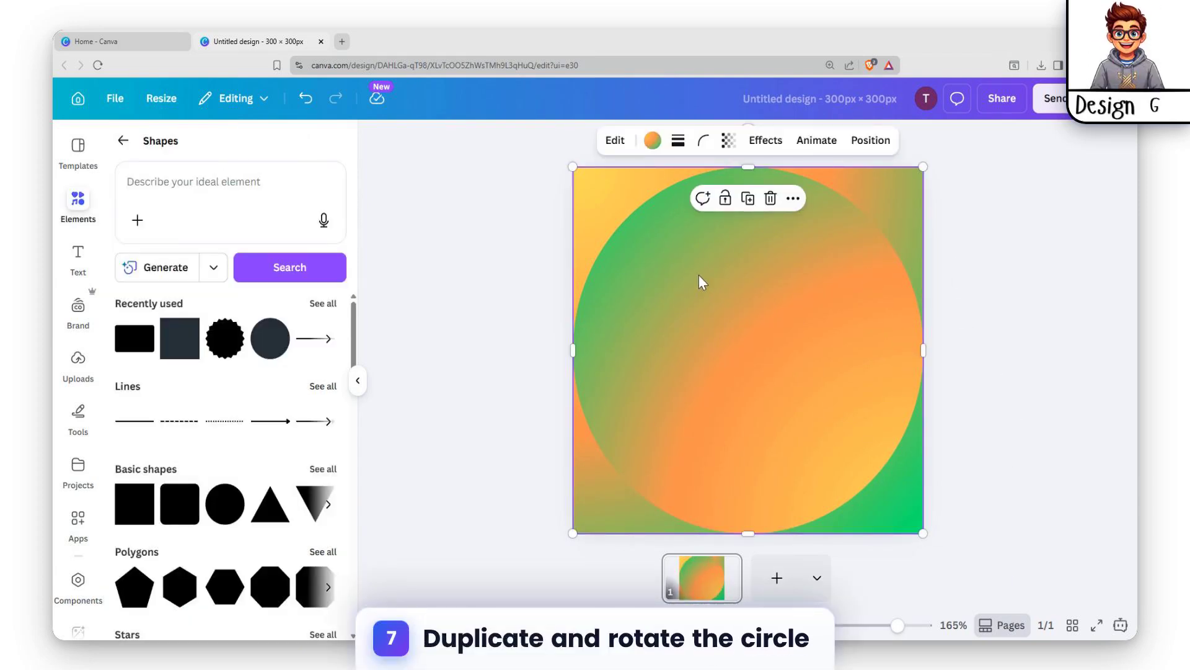
key("ctrl+d")
left_click_drag(766, 318, 743, 285)
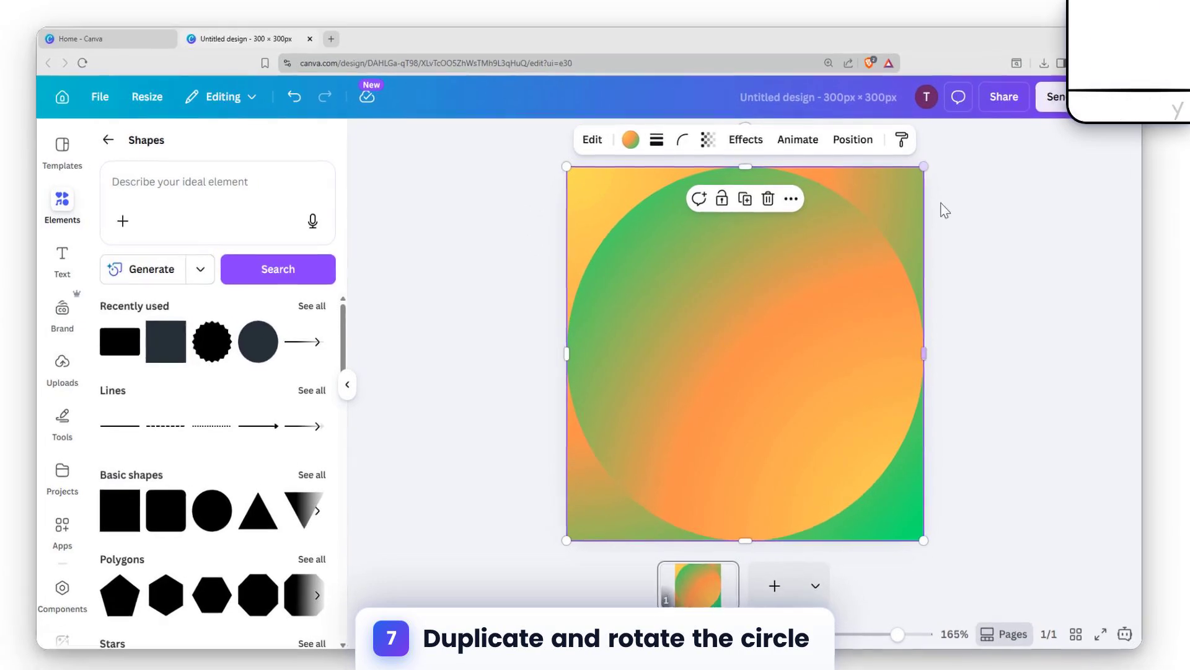
left_click_drag(754, 293, 752, 276)
left_click_drag(568, 167, 608, 197)
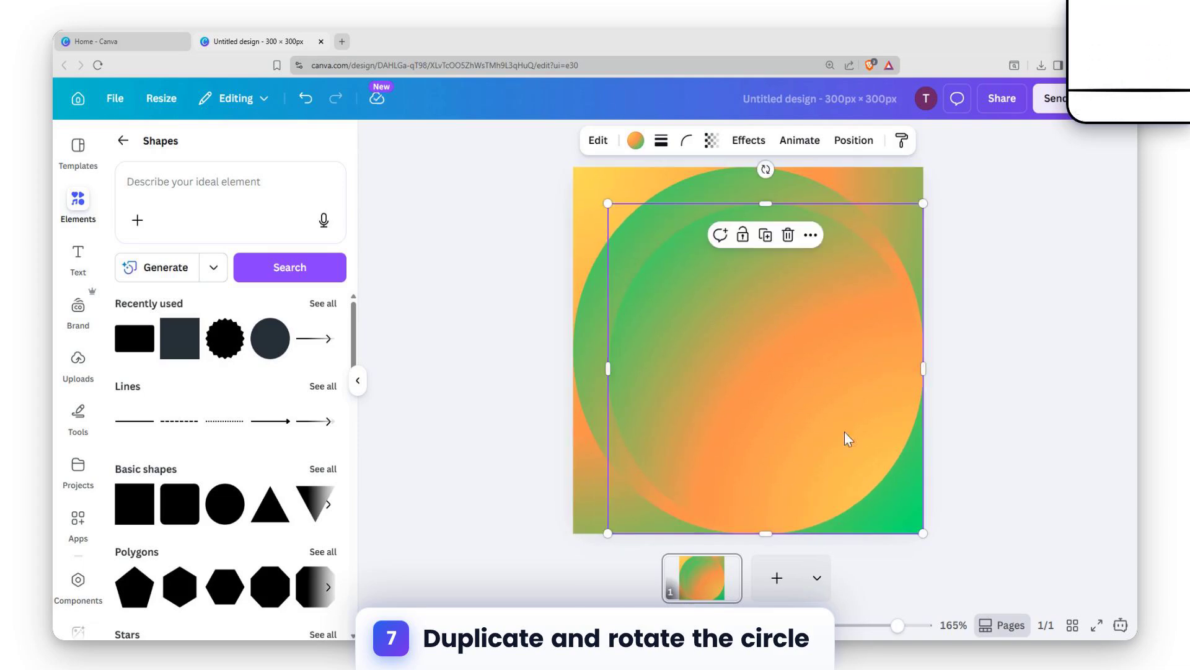
left_click_drag(924, 533, 882, 488)
left_click_drag(762, 337, 762, 332)
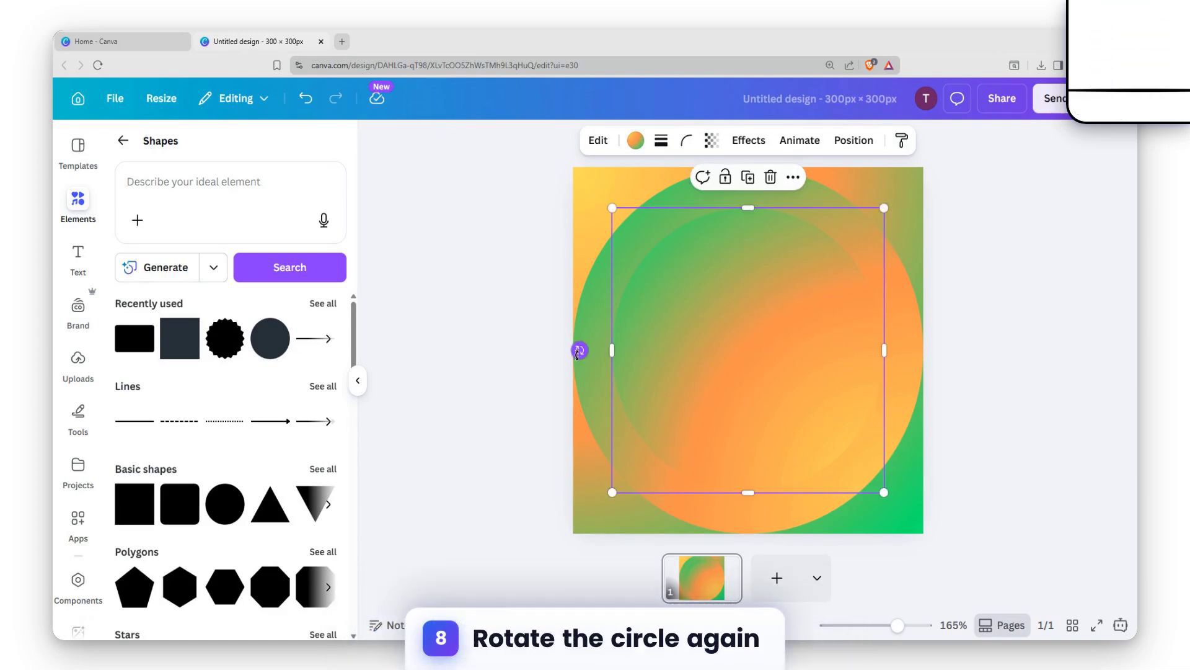
Step: Rotate the smaller circle by 180 degrees so its gradient runs opposite to the large circle's
left_click_drag(578, 351, 818, 362)
left_click(988, 318)
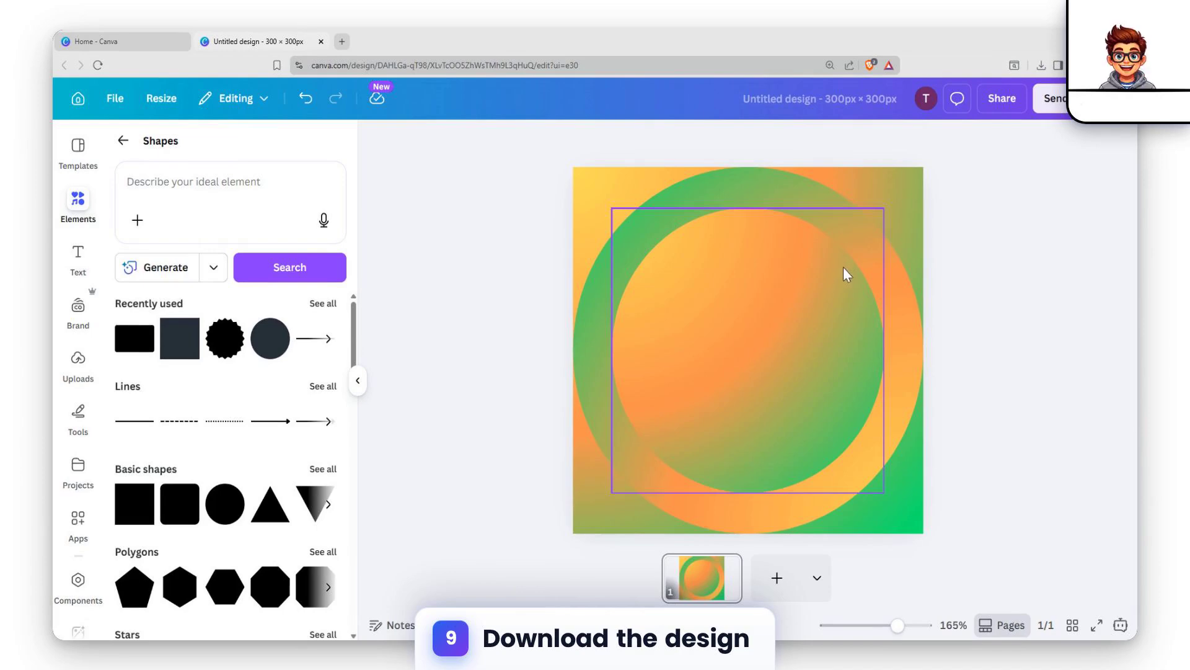
Step: Download the design as a PNG at size 3.125
left_click(1002, 98)
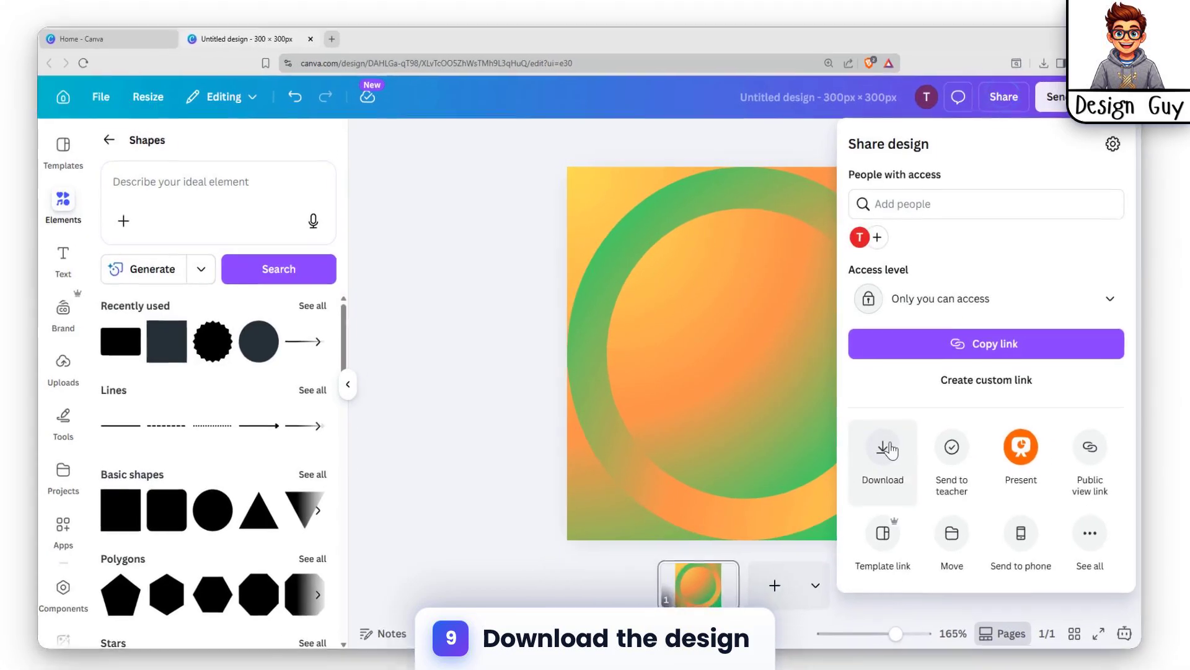
left_click(887, 489)
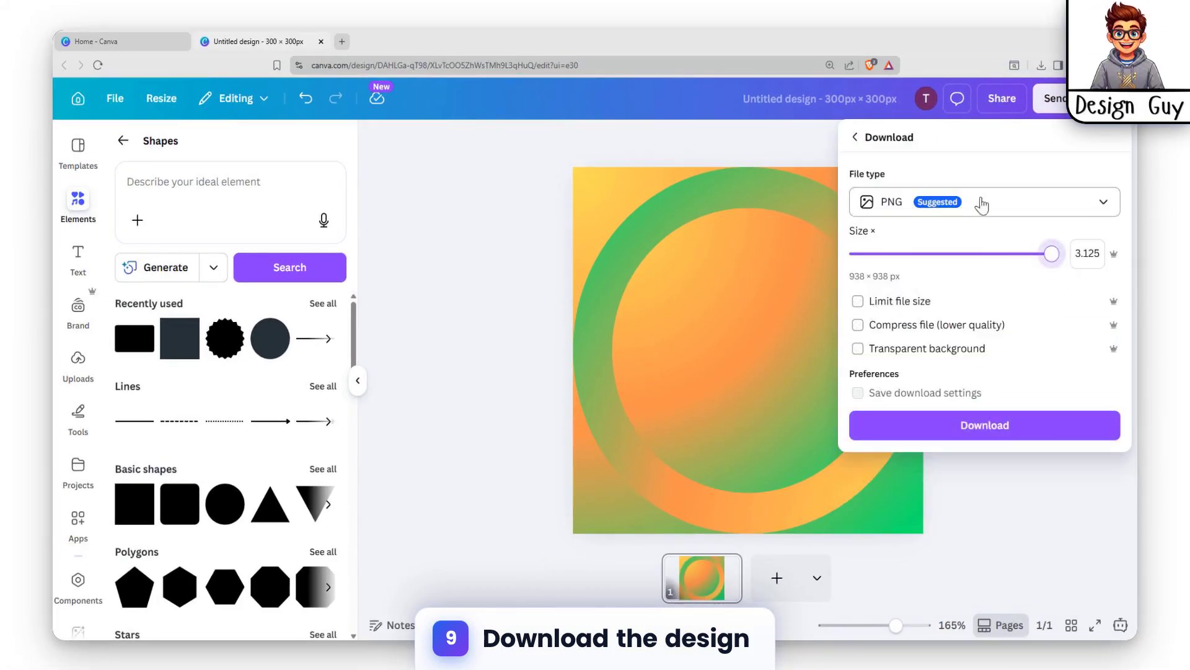
left_click(950, 425)
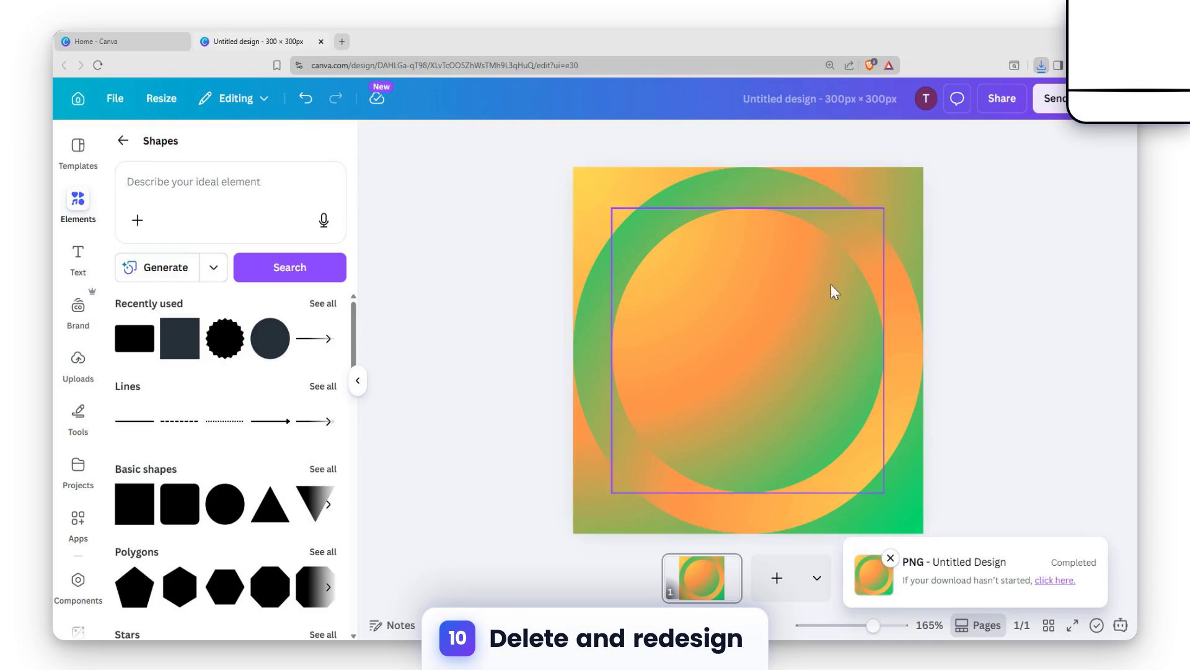
Step: Delete the smaller inner circle and place the downloaded PNG of the design at the page centre
left_click_drag(599, 174, 883, 345)
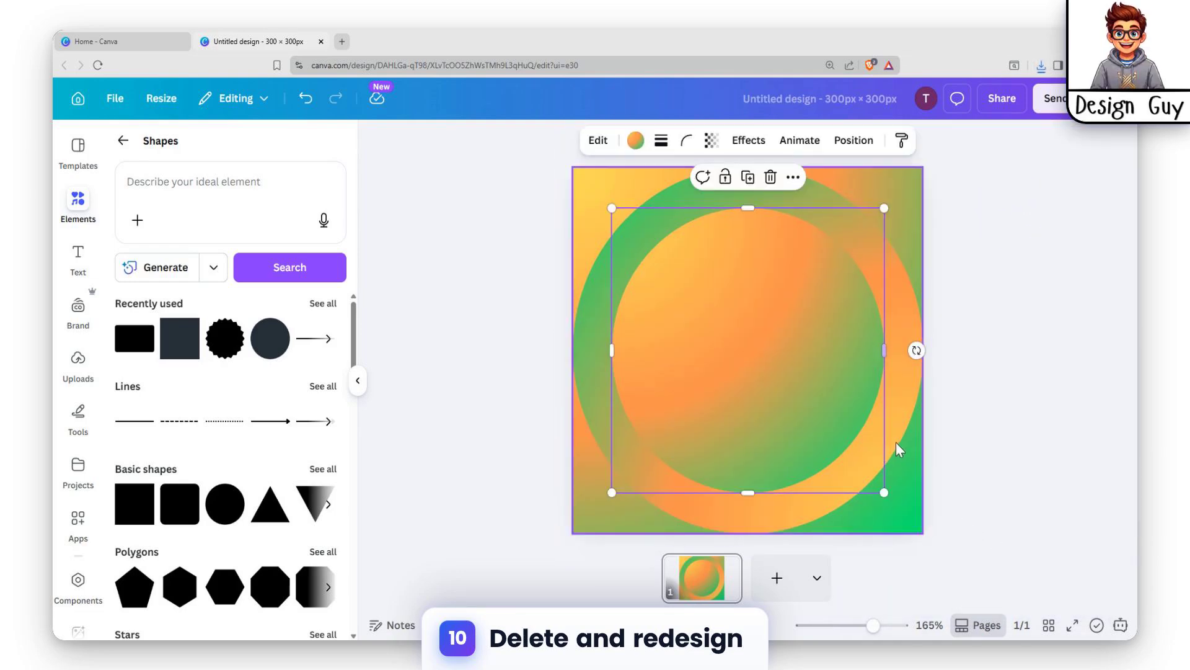
key("Delete")
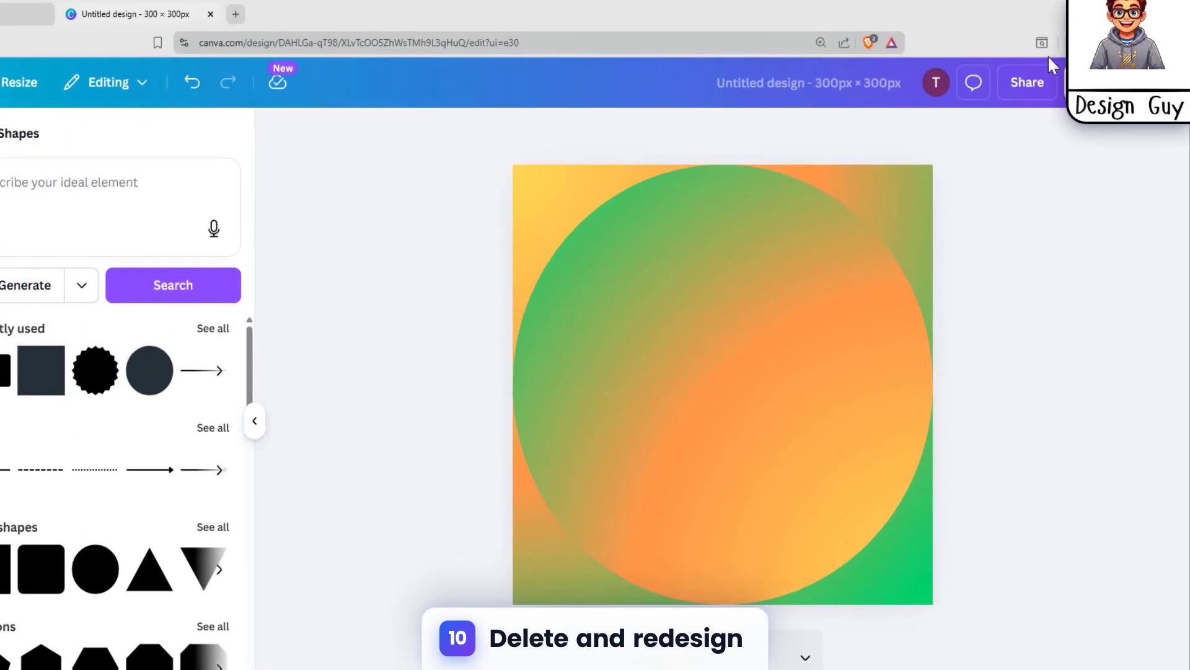
key("ctrl+z")
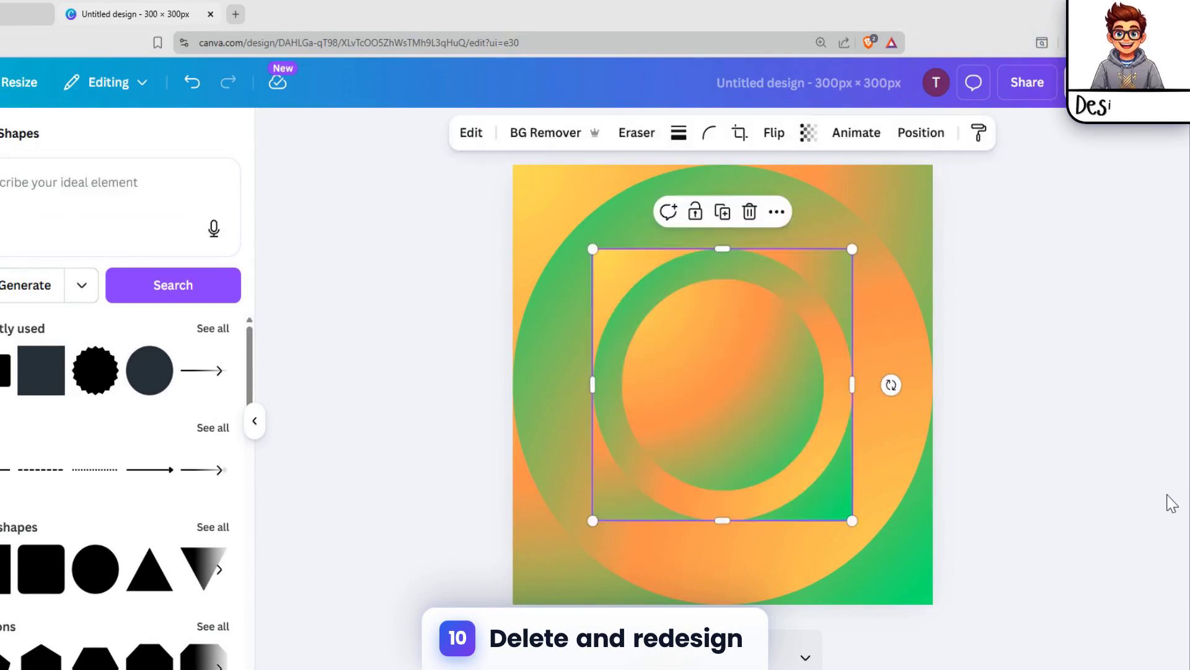
left_click(1040, 236)
left_click(727, 320)
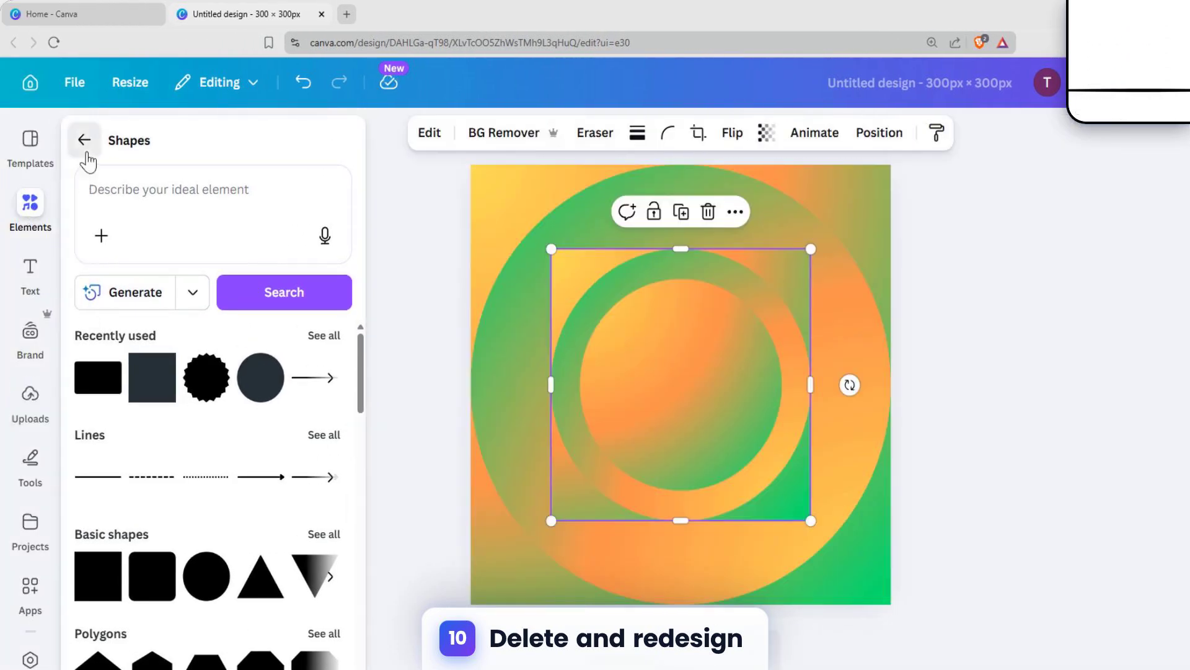
Step: Search the elements library for "statue of liberty" and show all of the photo results
left_click(84, 140)
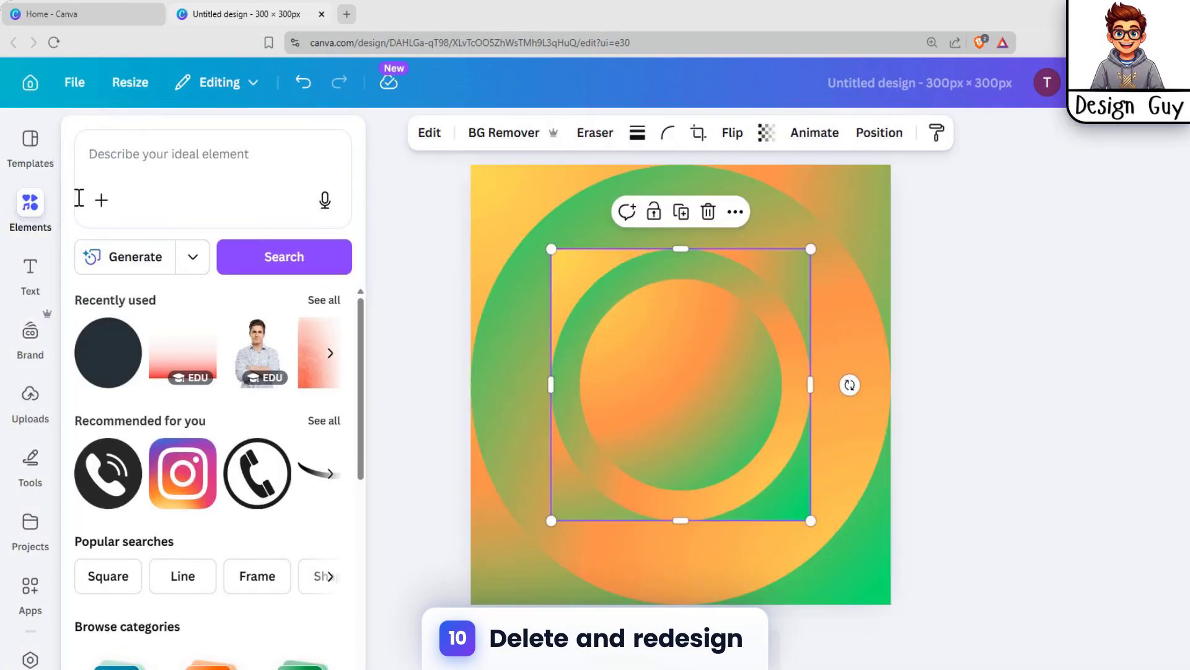
left_click(167, 160)
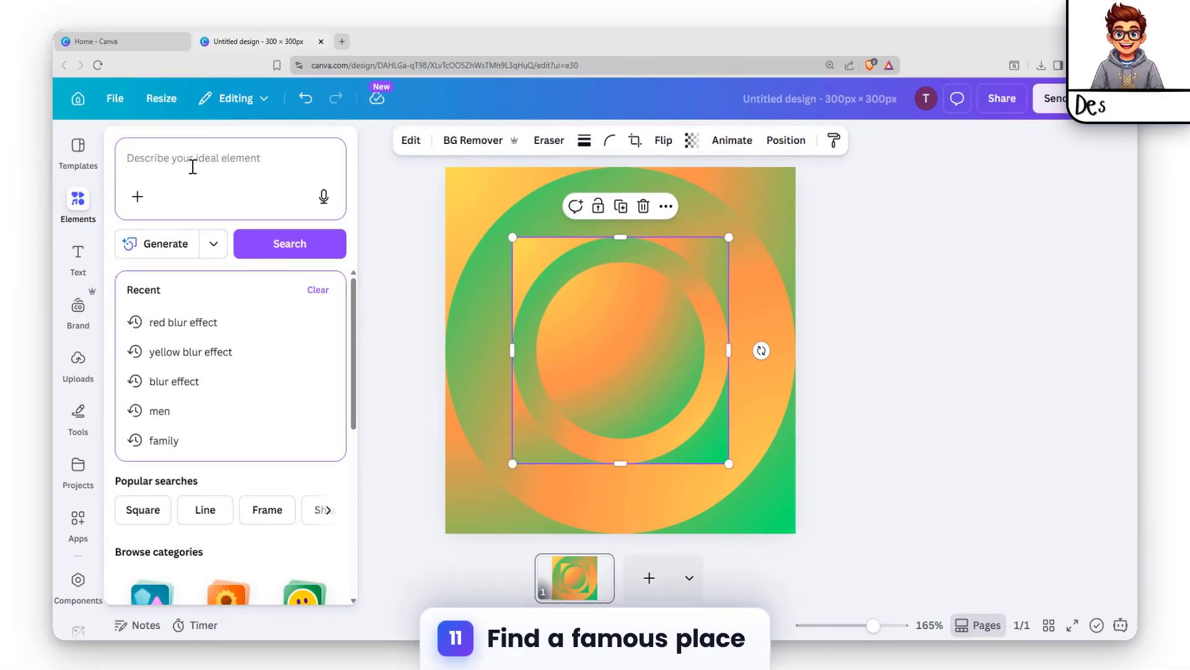
type("stat")
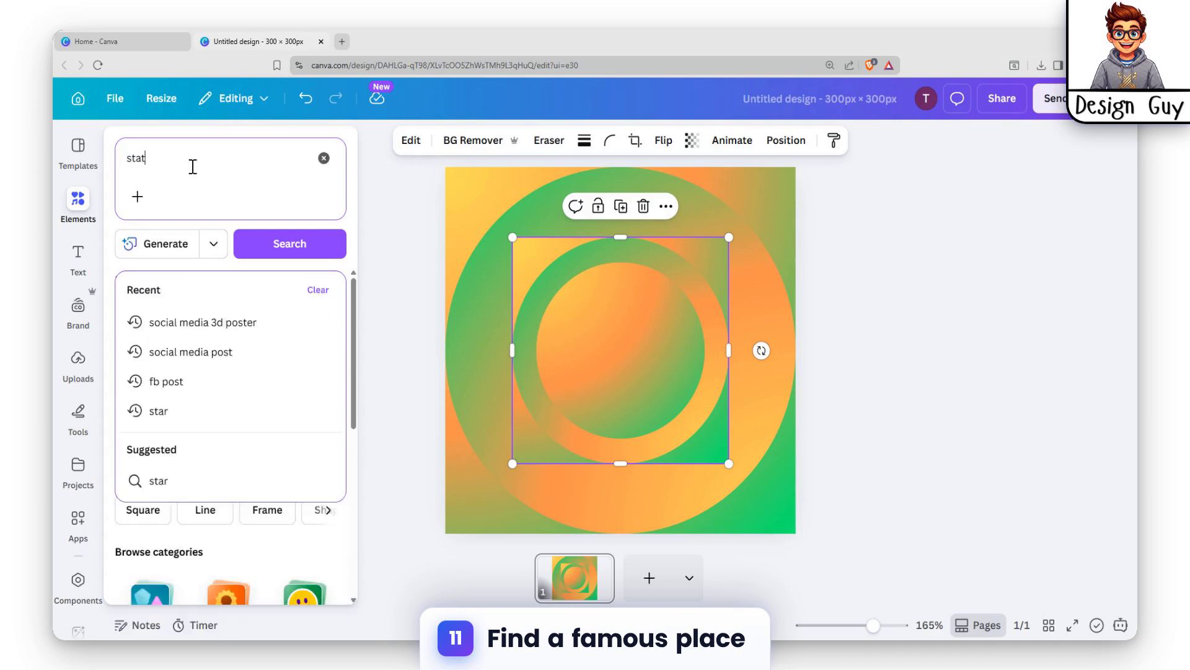
type("ue of liberty")
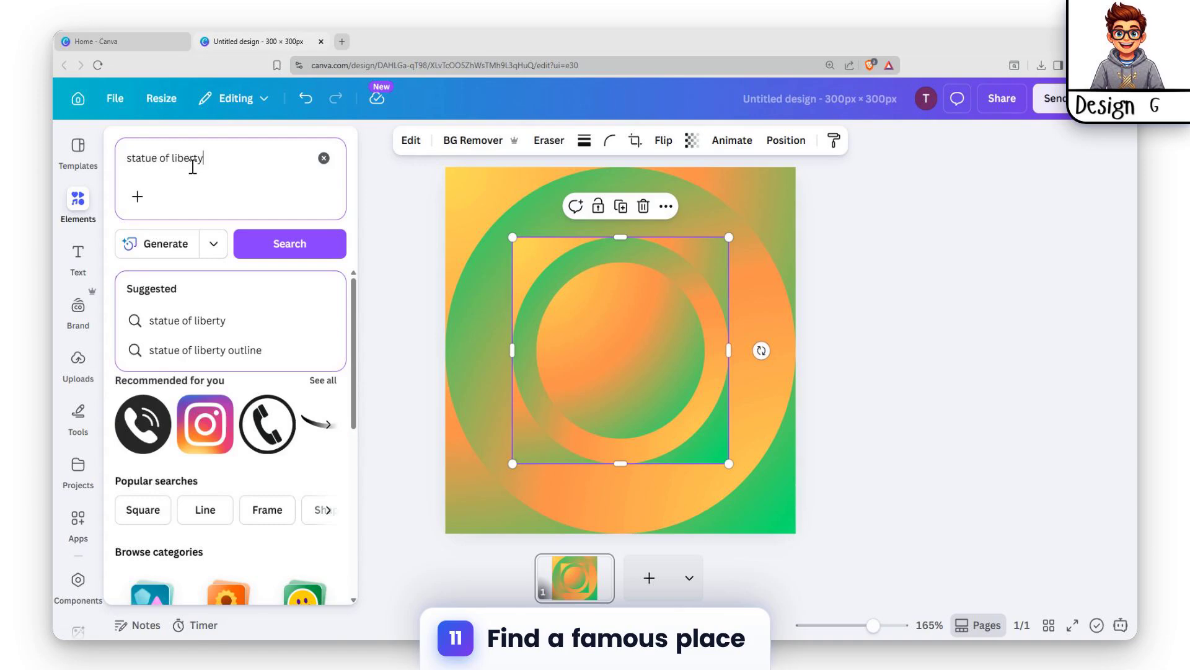
key("Return")
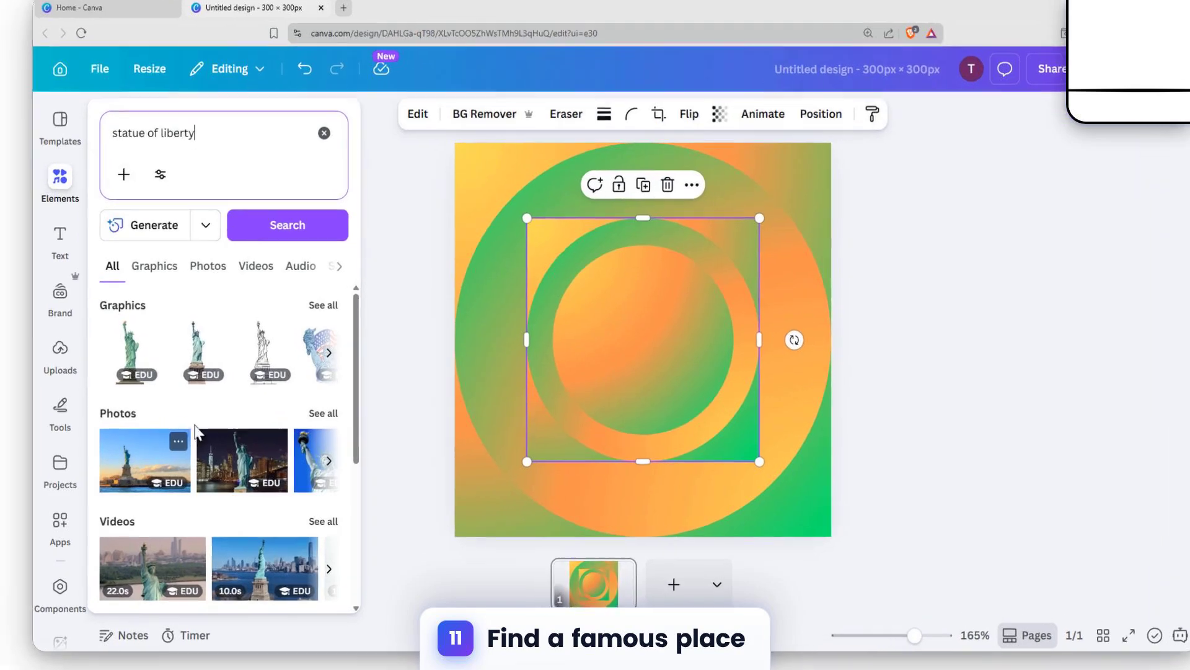
left_click(323, 418)
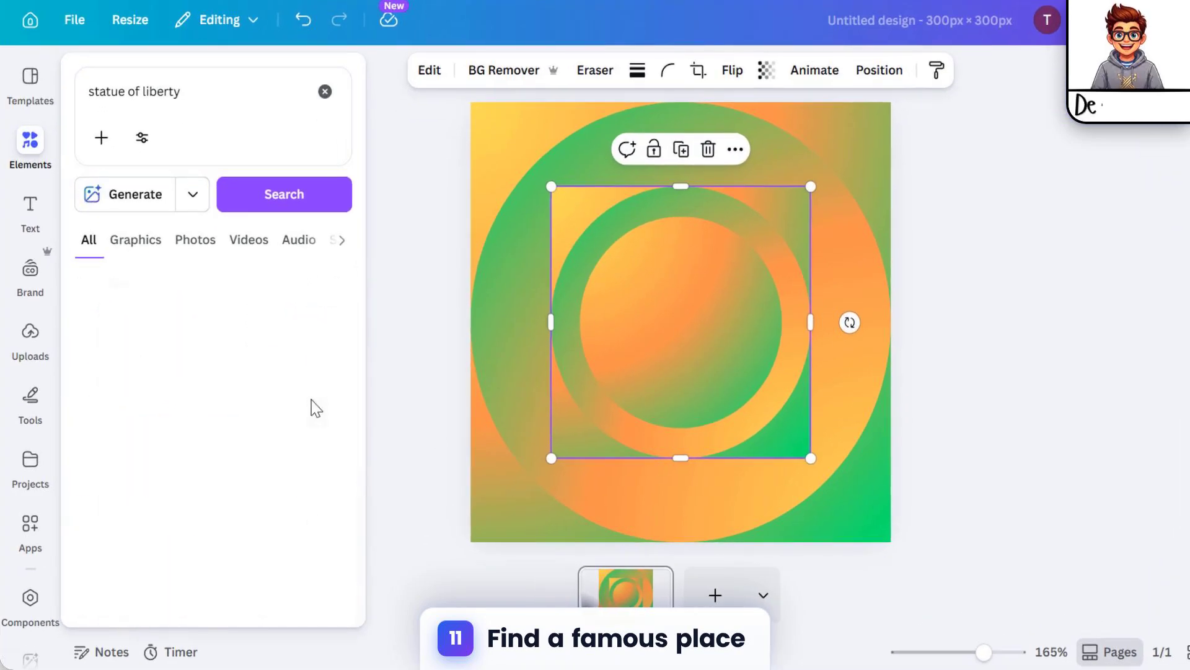
Step: Browse the Statue of Liberty photos for a full-height shot of the statue on its stone pedestal
scroll(223, 348, "down", 10)
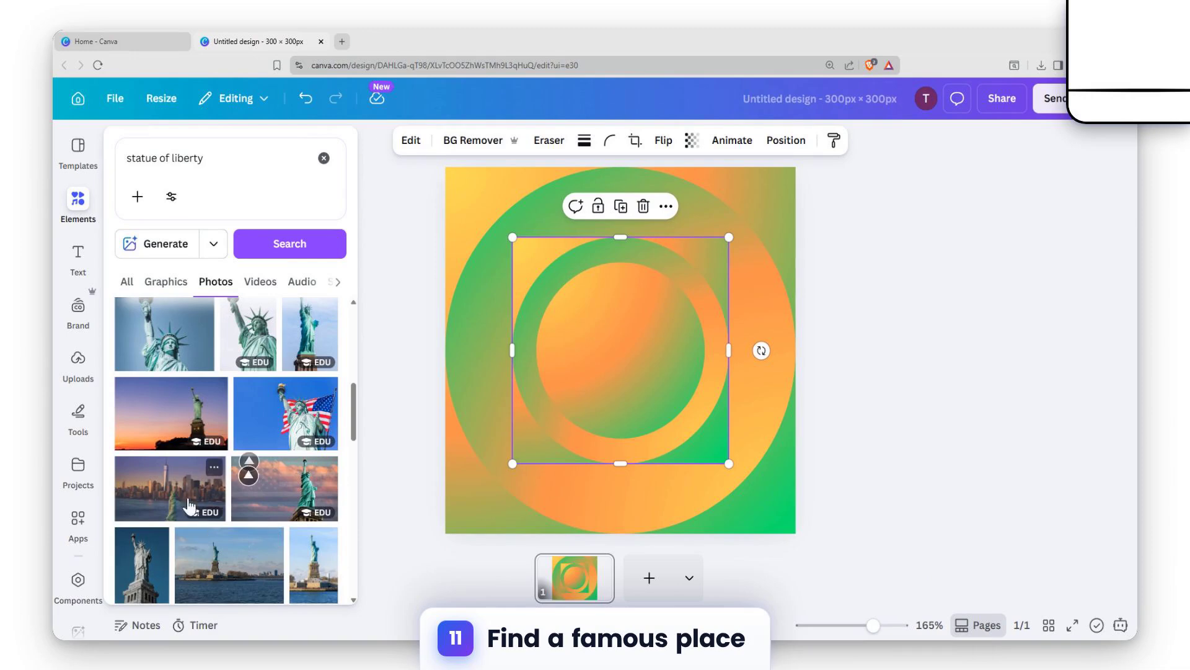
scroll(205, 521, "down", 3)
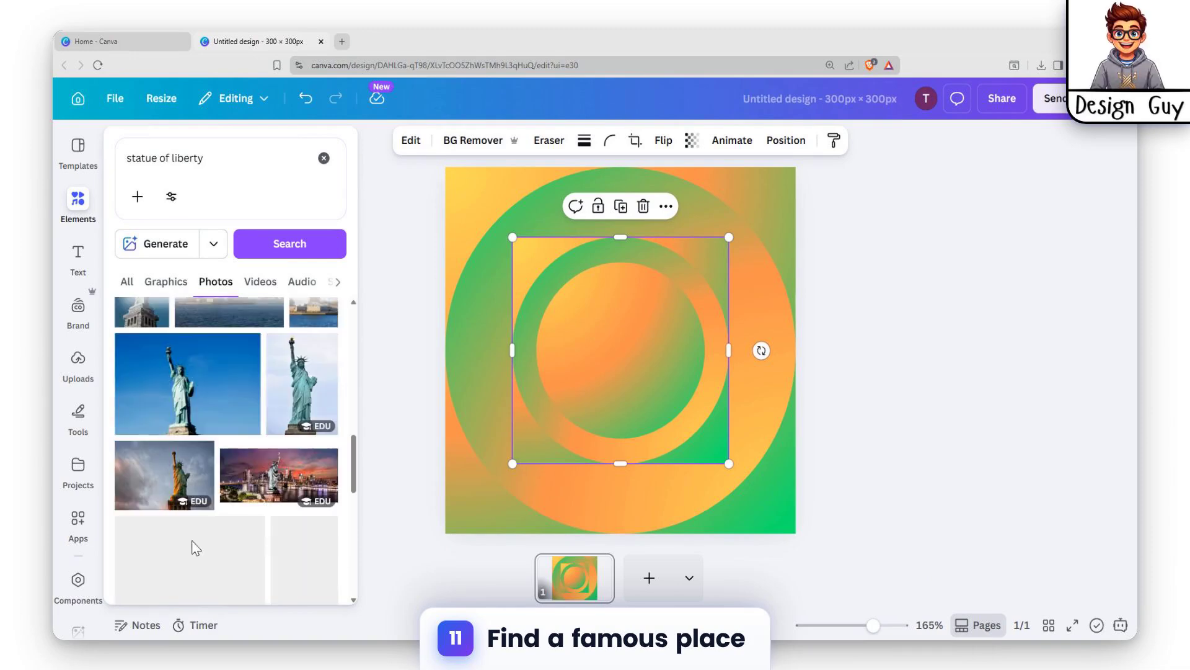
scroll(209, 528, "down", 5)
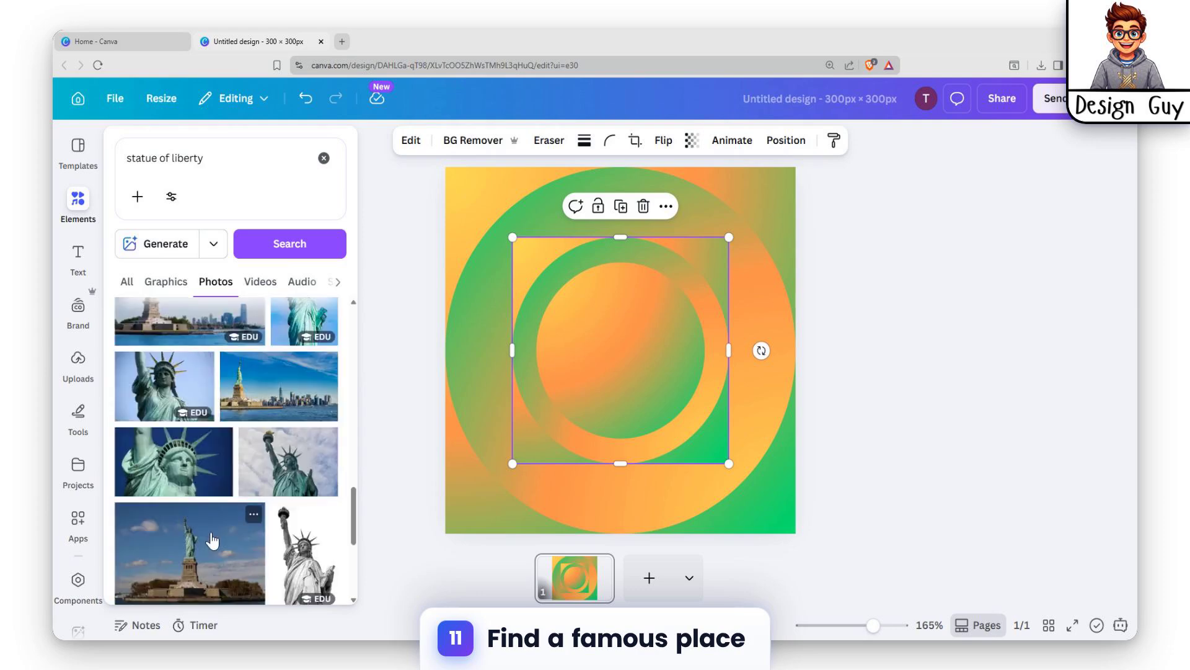
scroll(214, 533, "down", 4)
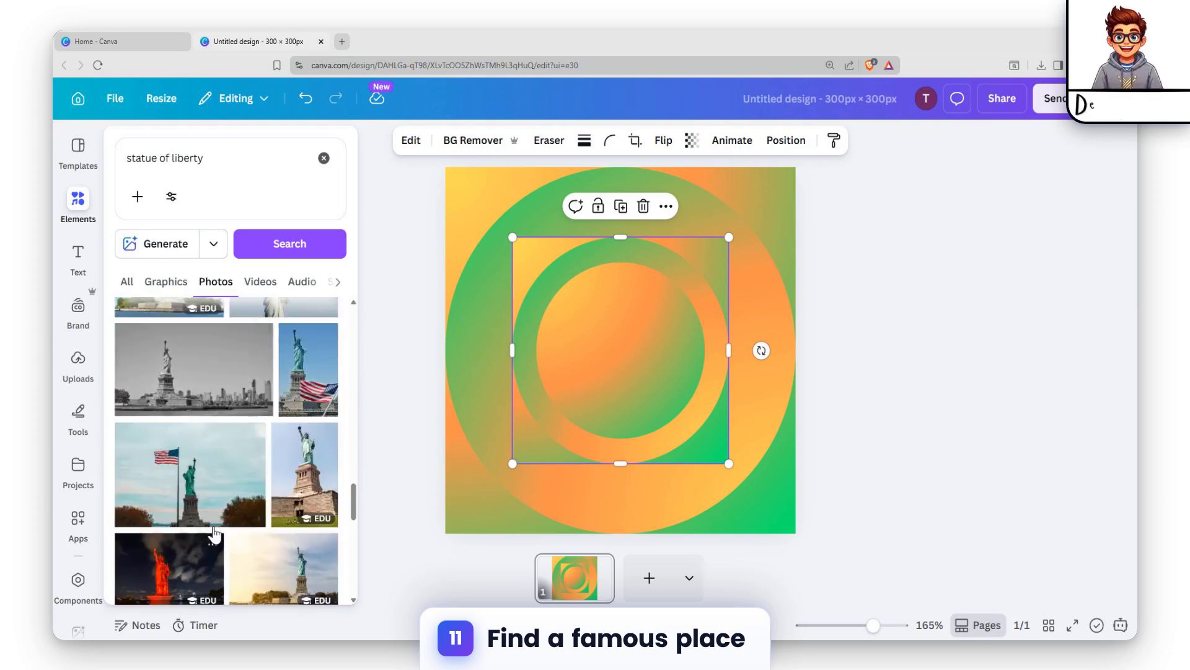
scroll(214, 534, "up", 2)
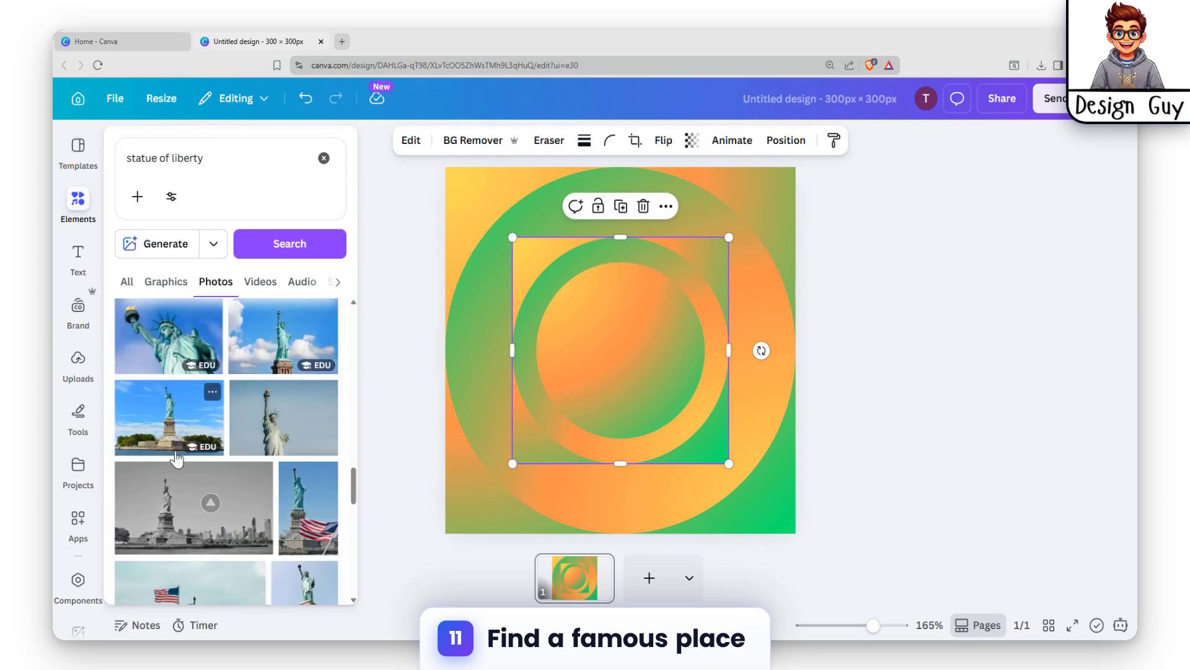
scroll(177, 470, "down", 4)
scroll(179, 484, "up", 5)
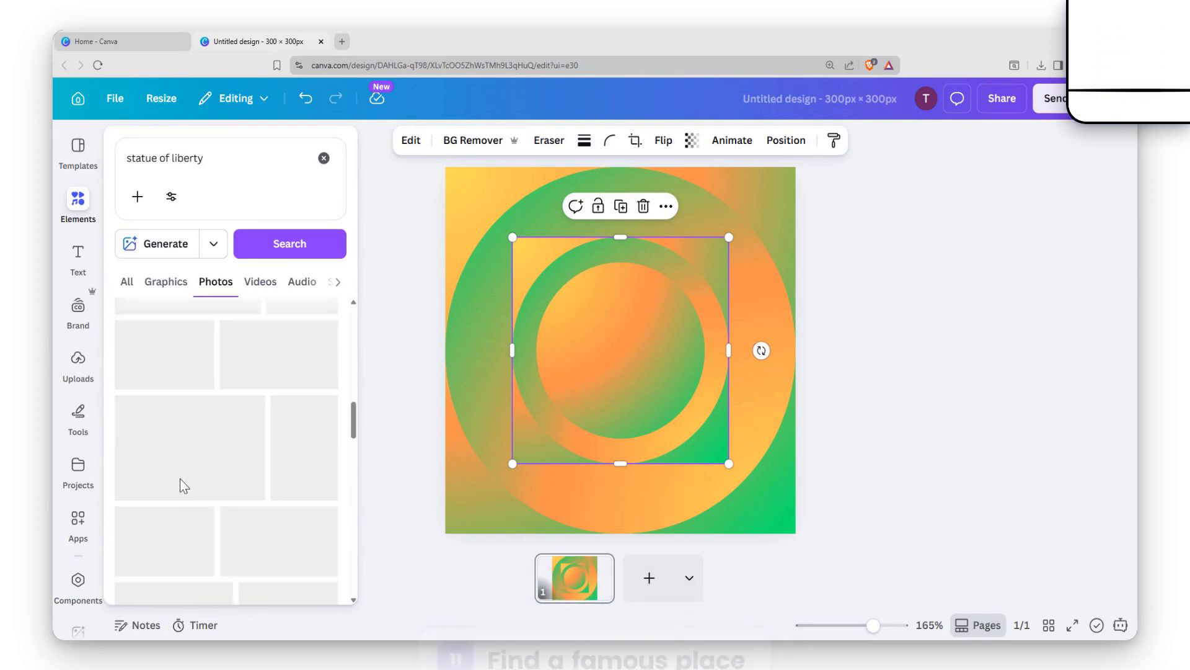
scroll(199, 465, "up", 3)
scroll(217, 496, "down", 5)
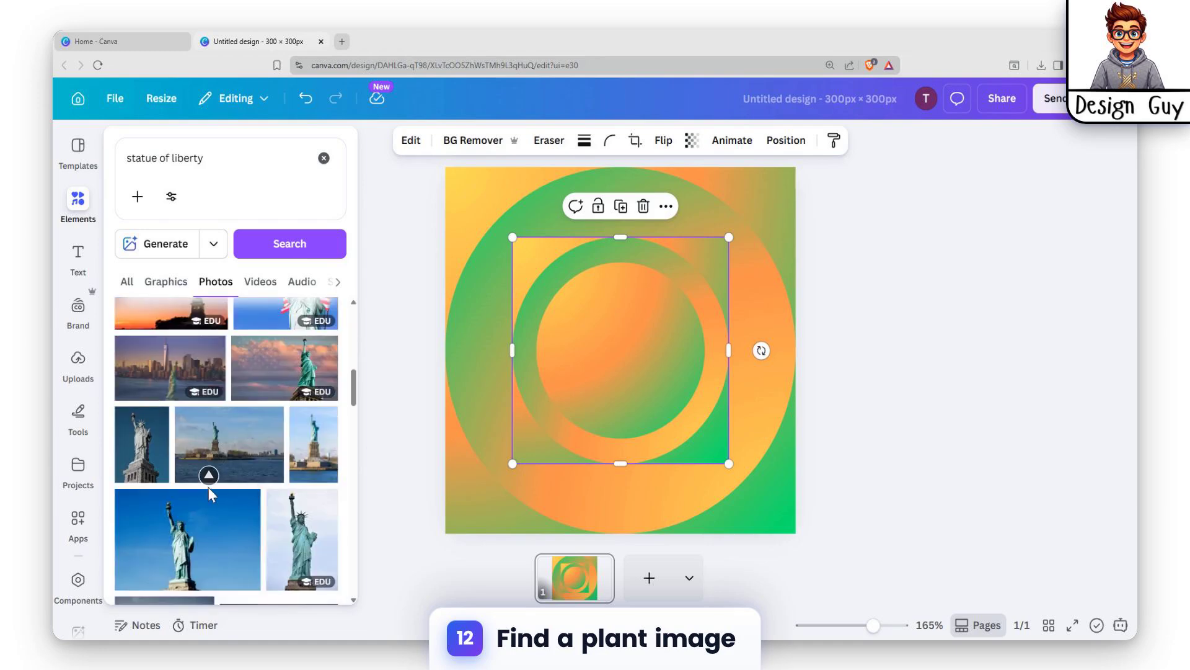
scroll(209, 488, "down", 4)
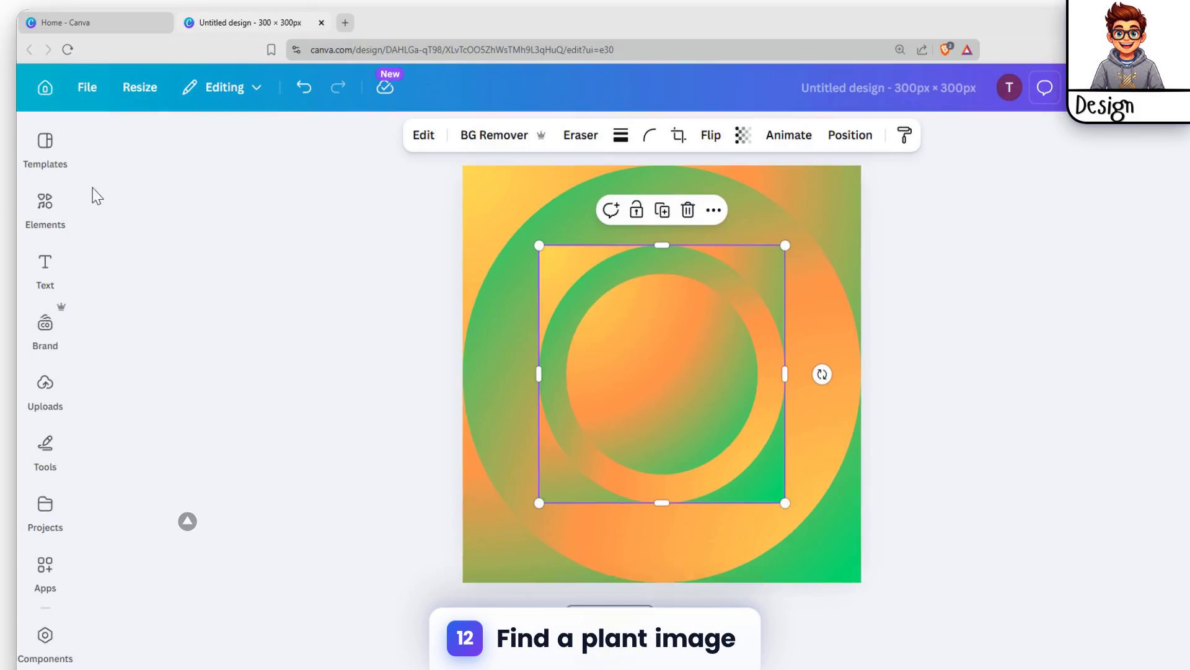
left_click(93, 196)
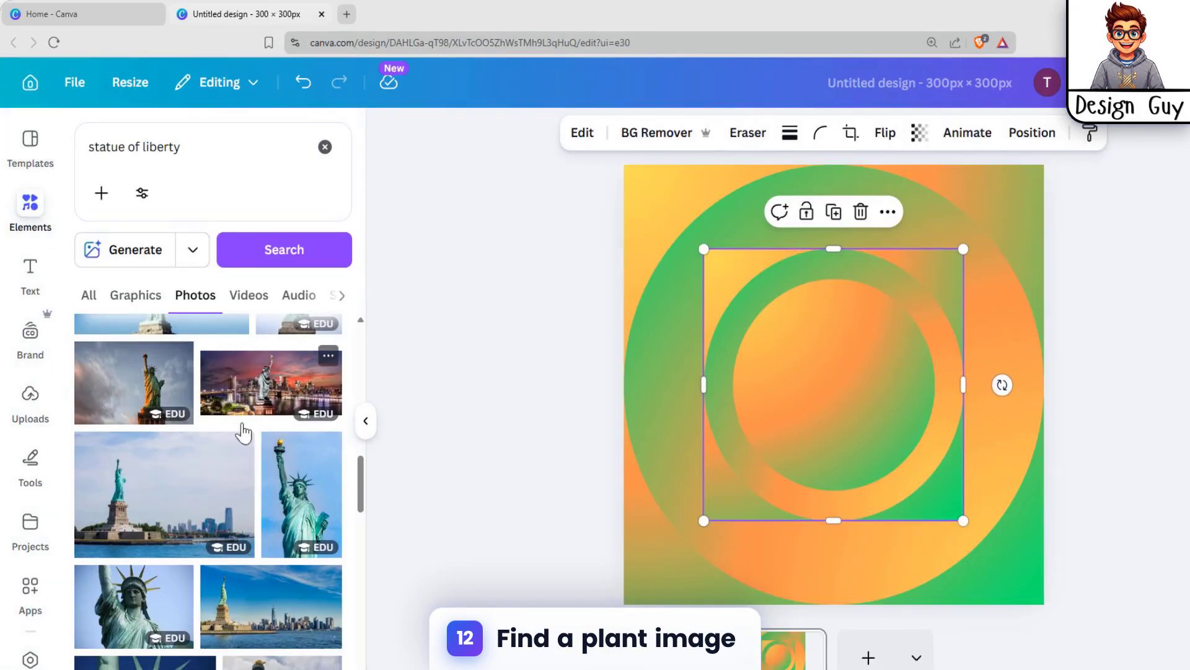
scroll(243, 471, "down", 5)
scroll(247, 490, "up", 2)
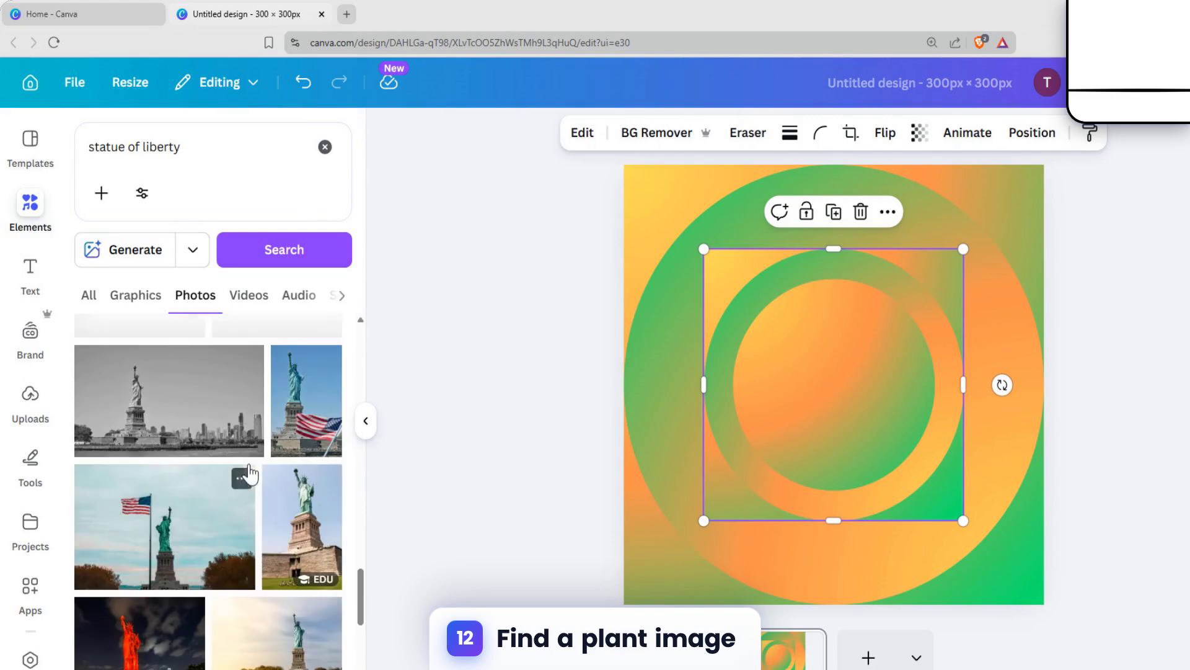
Step: Add the portrait photo of the Statue of Liberty on its stone base and place it over the page's right half
left_click(298, 555)
left_click_drag(798, 413, 815, 350)
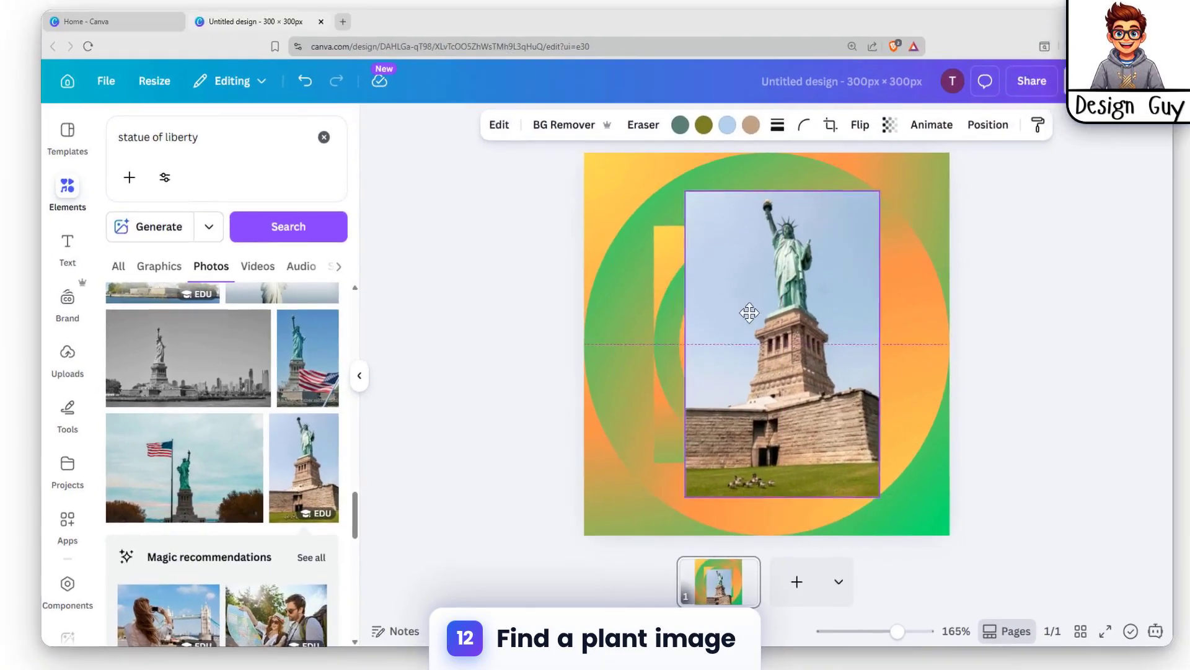
left_click_drag(750, 313, 783, 348)
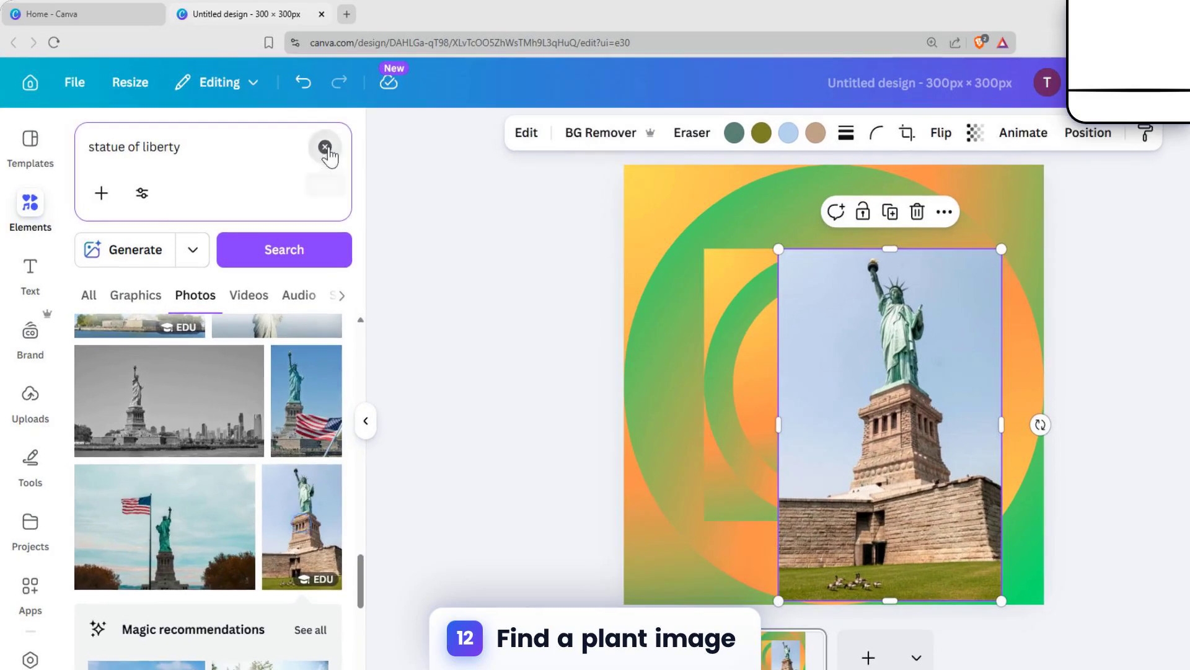
Step: Find and open the Blend Image app, keeping the statue photo over the page's right half so the small circle image stays selectable
left_click(324, 152)
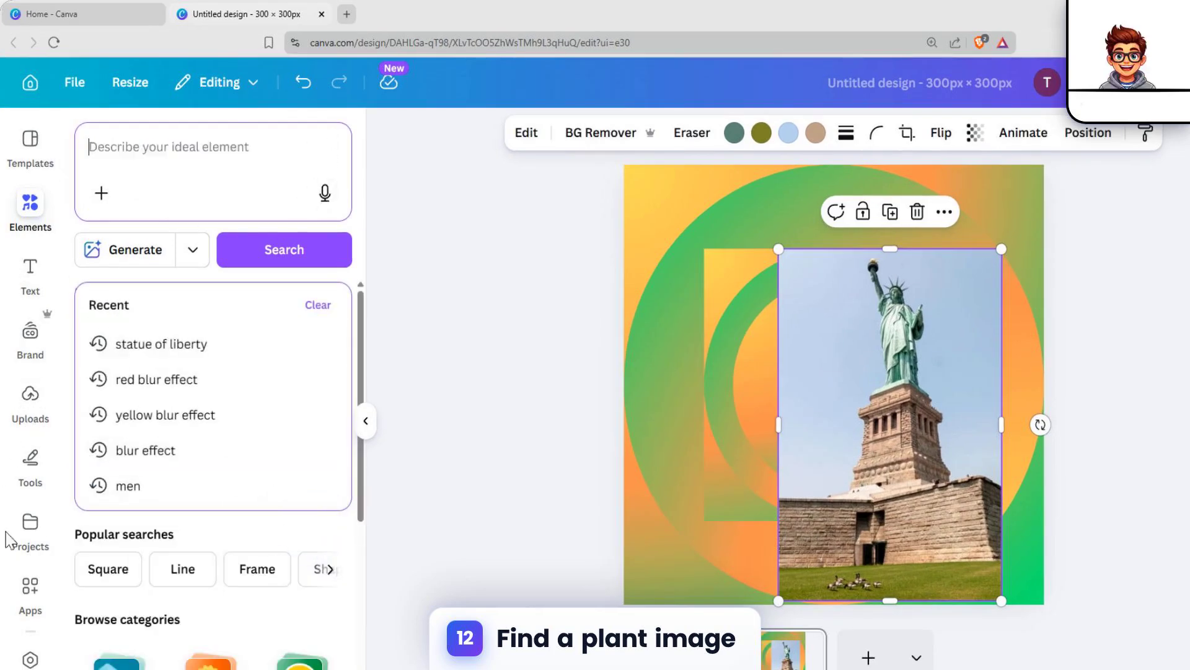
left_click(30, 589)
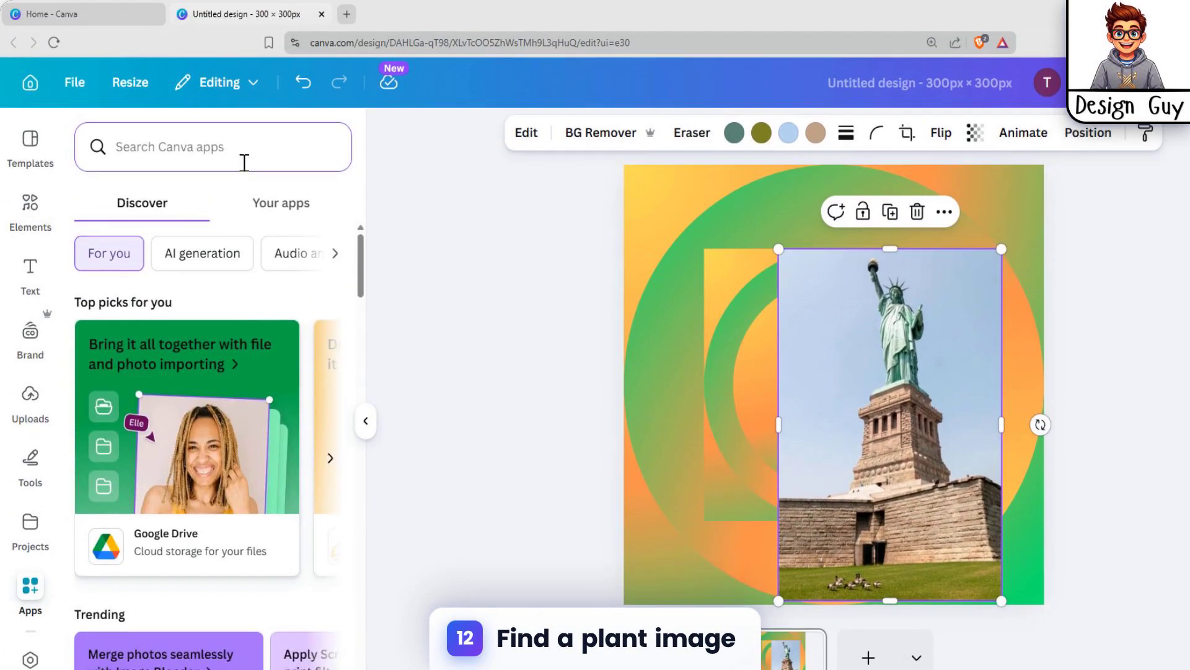
type("blend image")
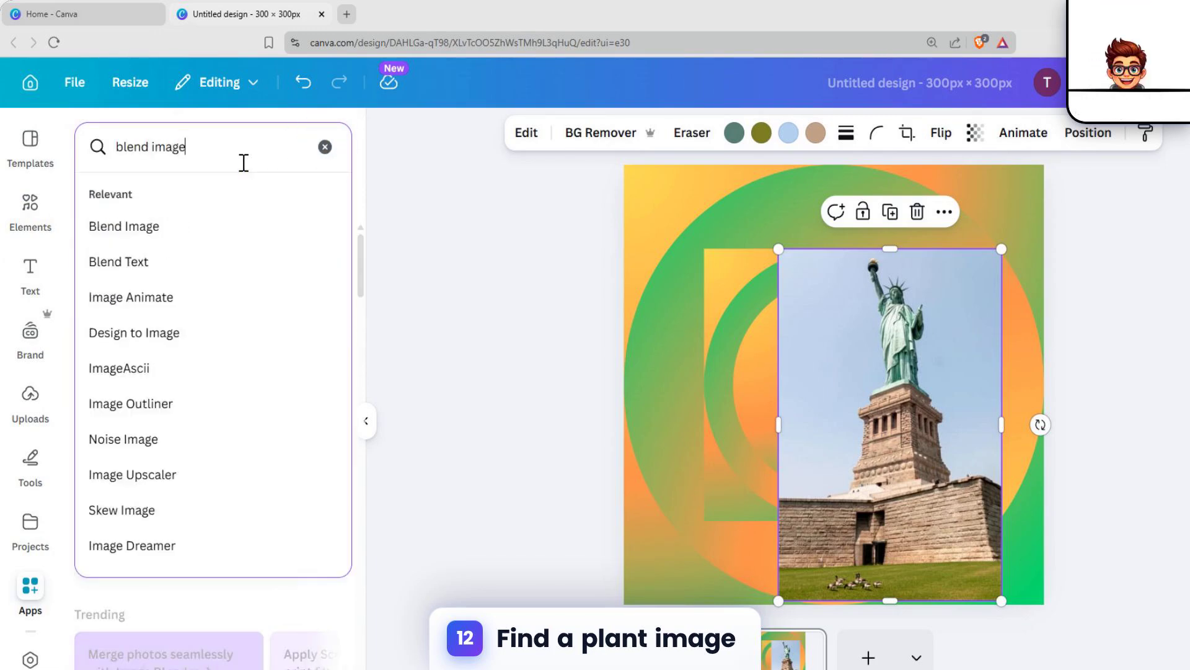
left_click(176, 232)
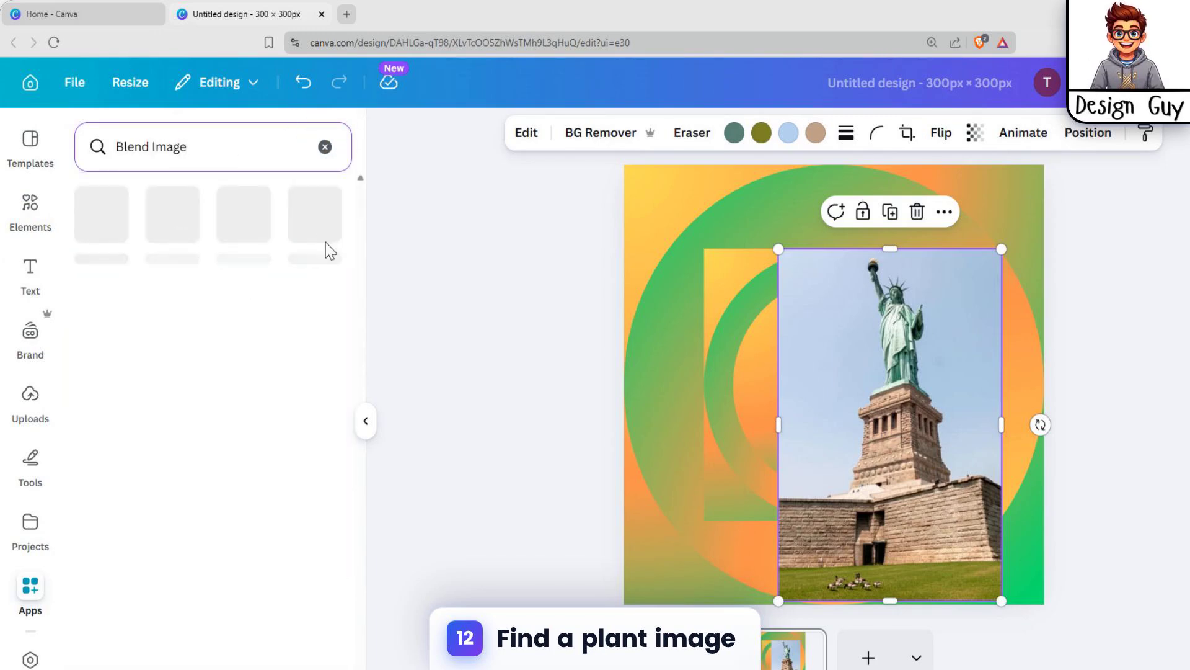
left_click_drag(946, 347, 998, 319)
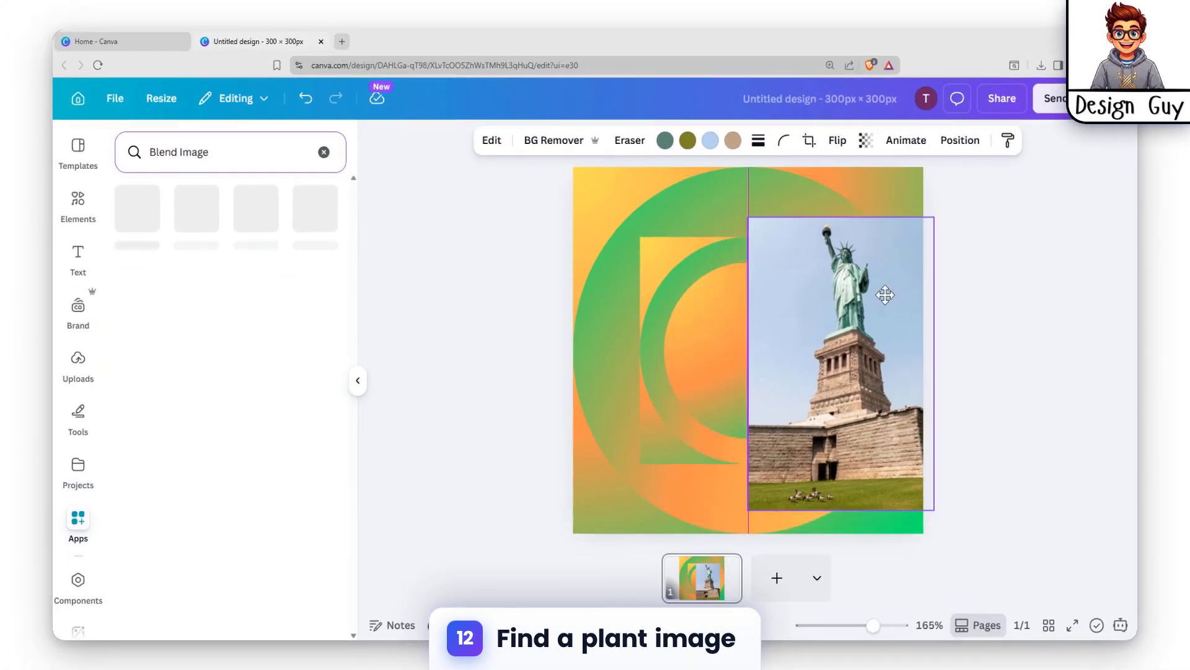
left_click_drag(884, 295, 771, 302)
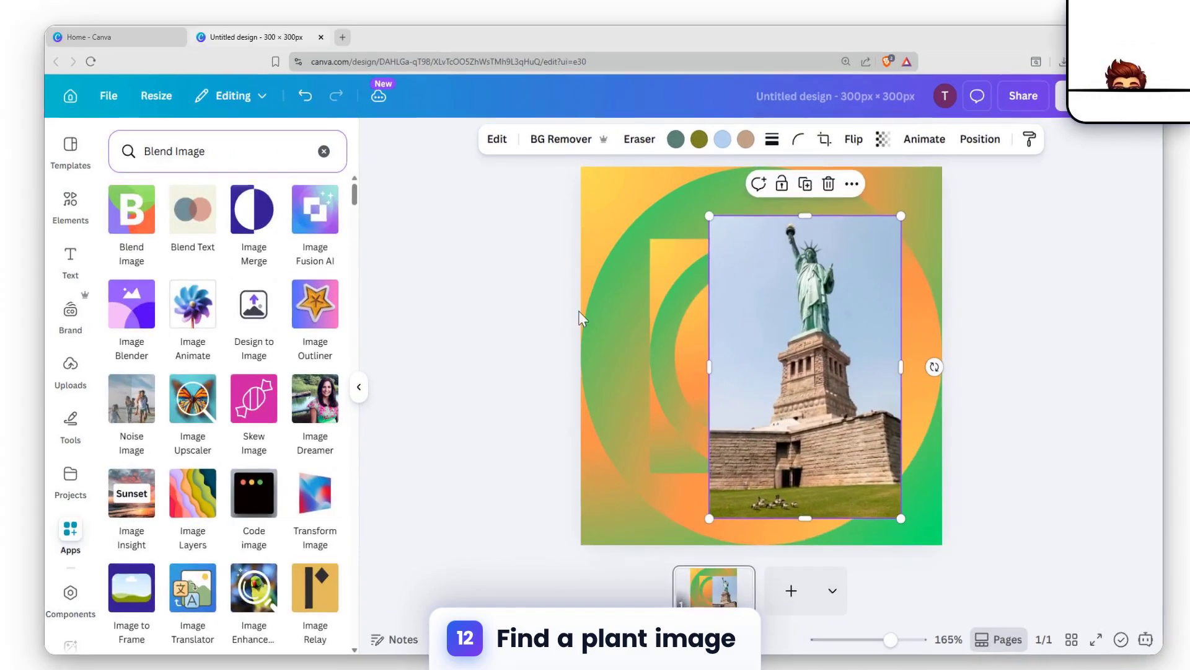
left_click(138, 210)
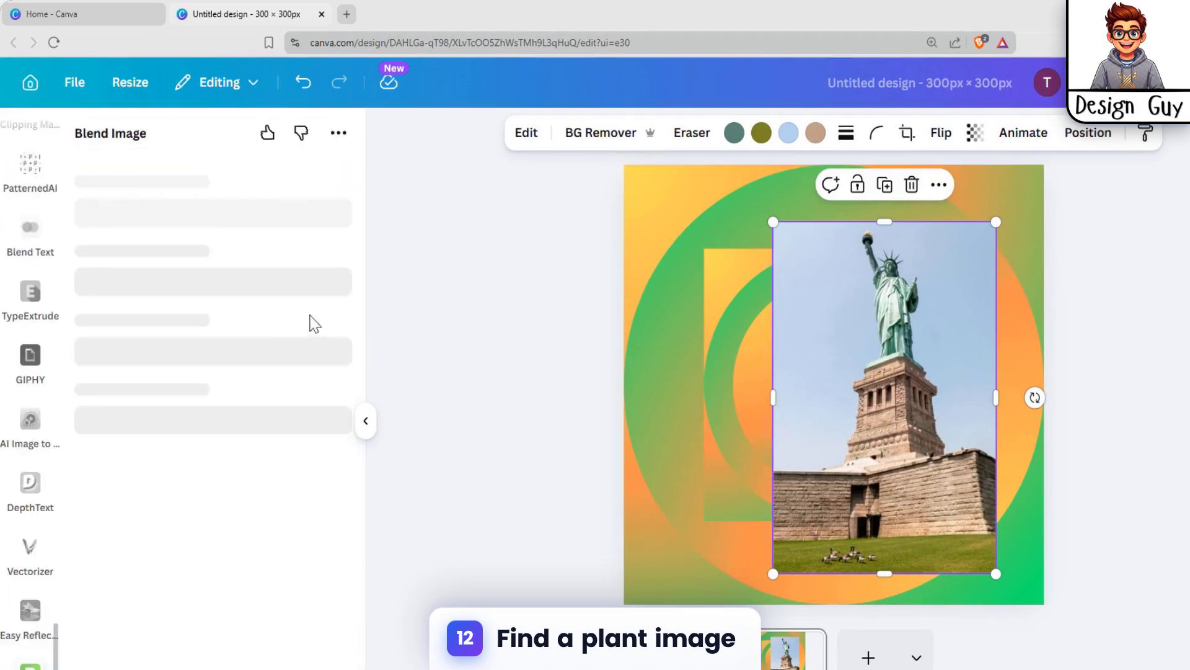
left_click_drag(920, 363, 893, 383)
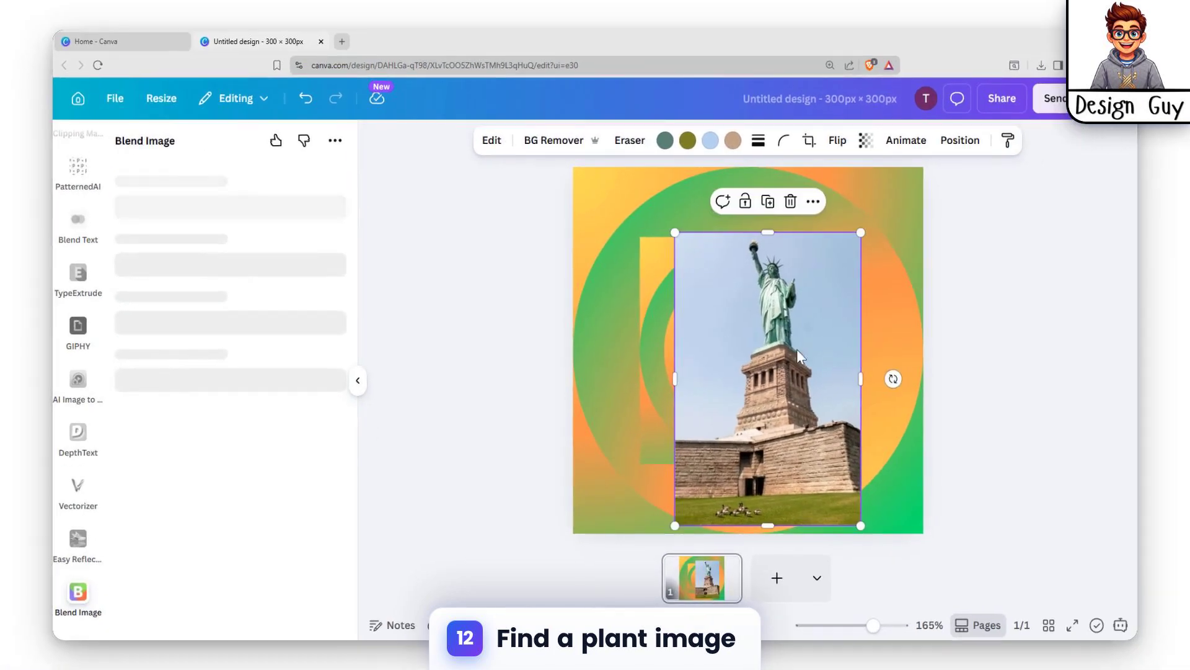
left_click_drag(809, 401, 861, 408)
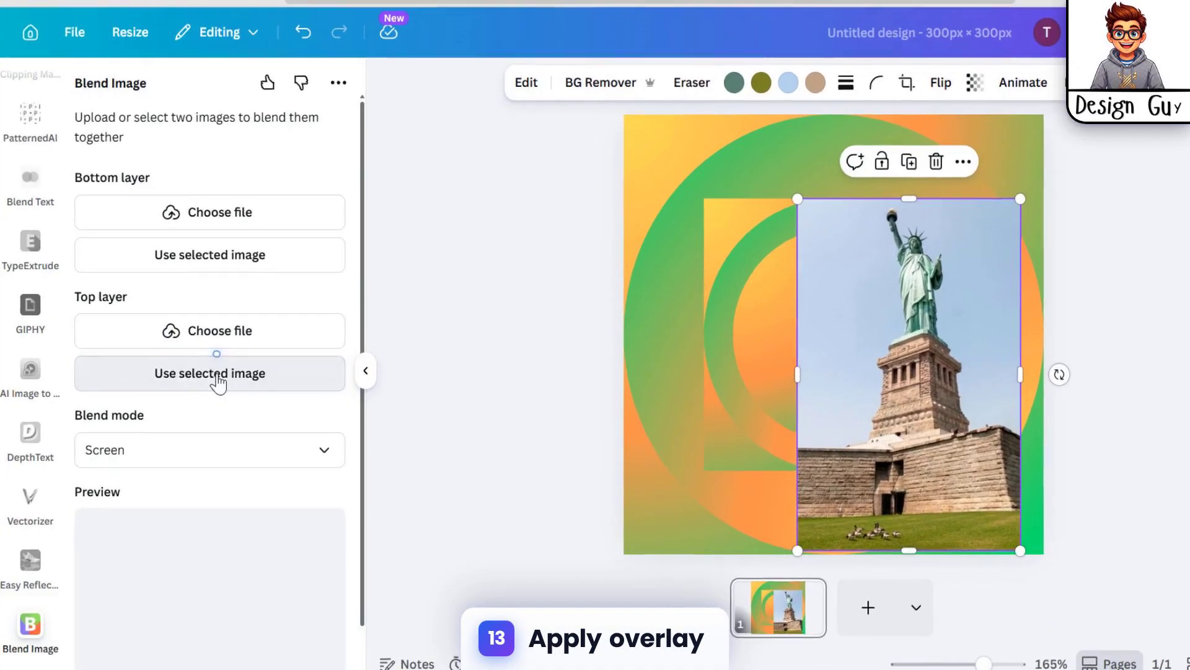
Step: Use the statue photo as the blend's top layer and the small gradient circle image as its bottom layer
left_click(227, 382)
left_click(686, 358)
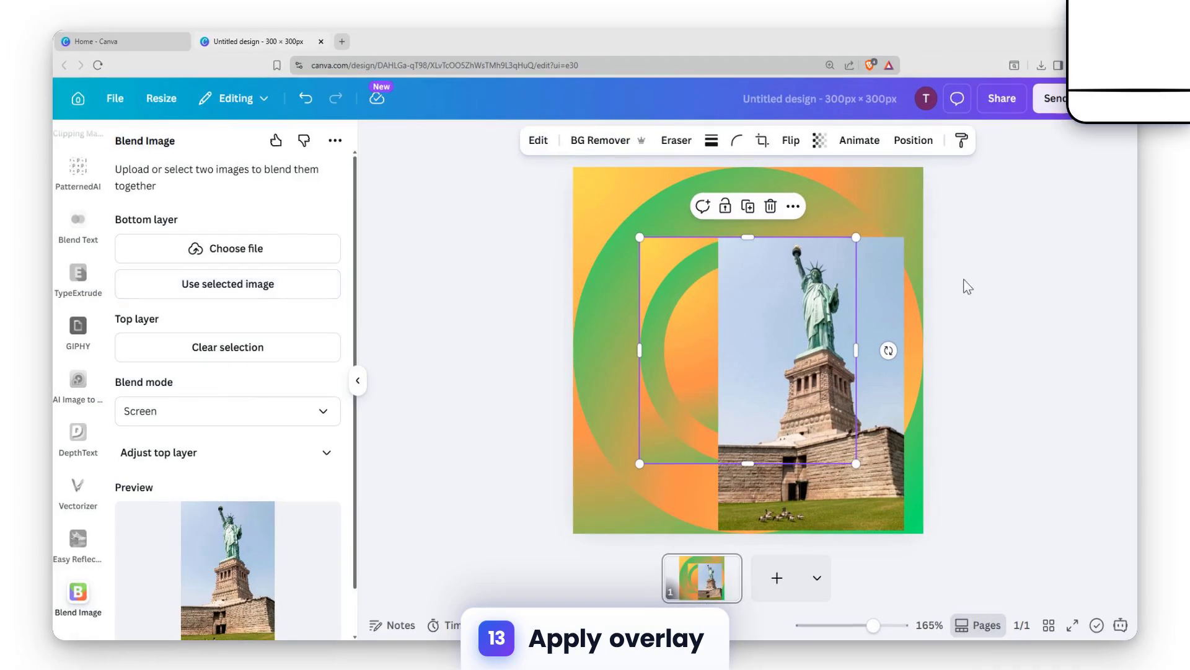
left_click_drag(667, 307, 664, 280)
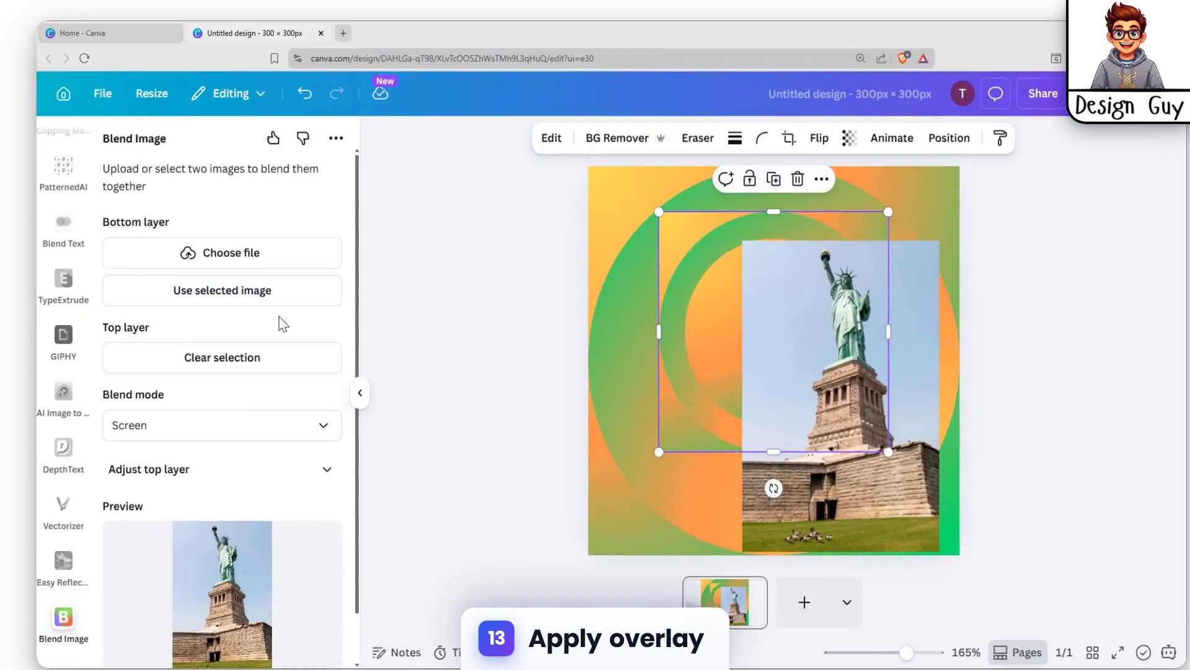
left_click(218, 292)
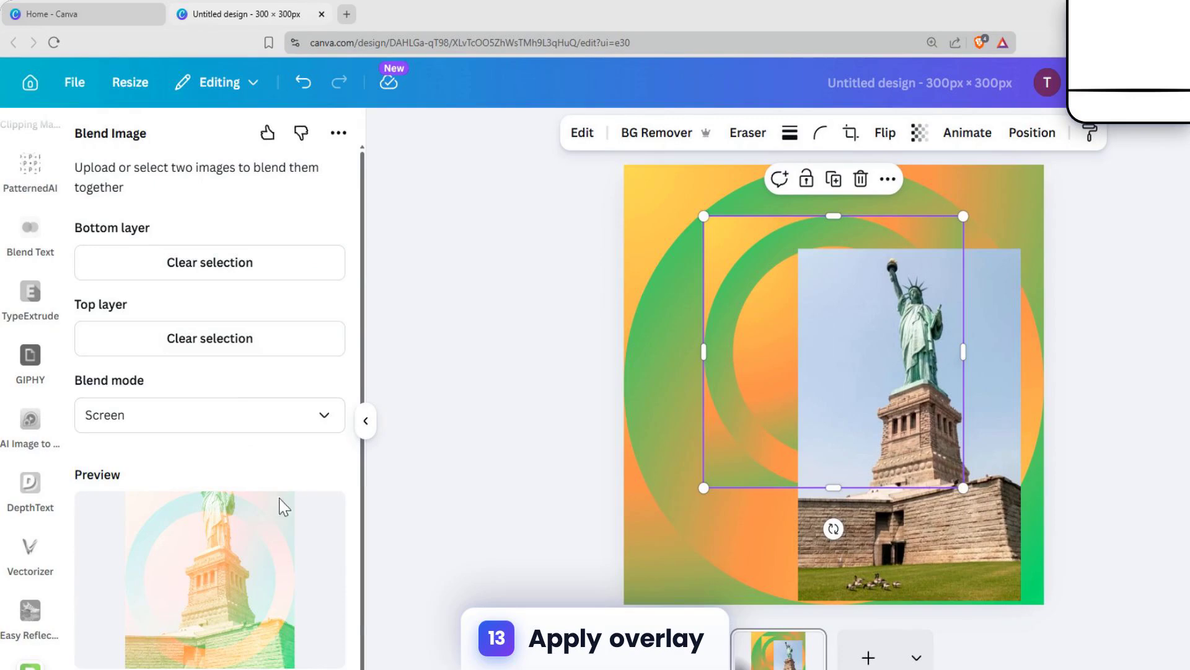
Step: Set the blend mode of the statue and gradient images to Overlay
left_click(251, 419)
scroll(202, 525, "down", 3)
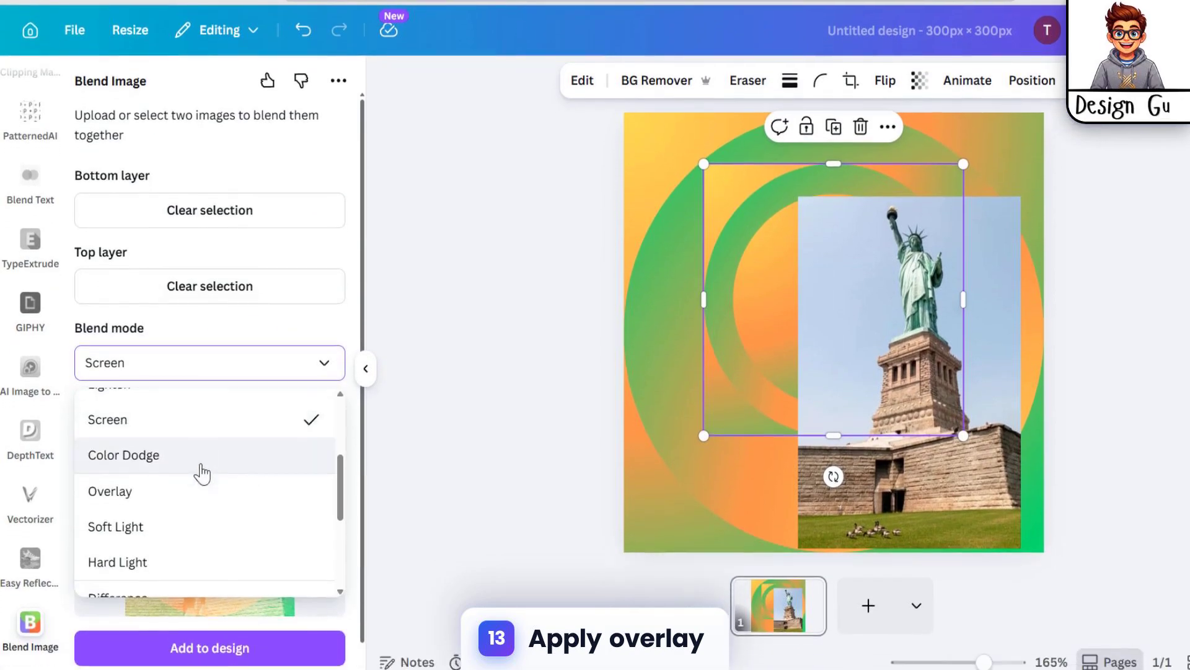
left_click(164, 493)
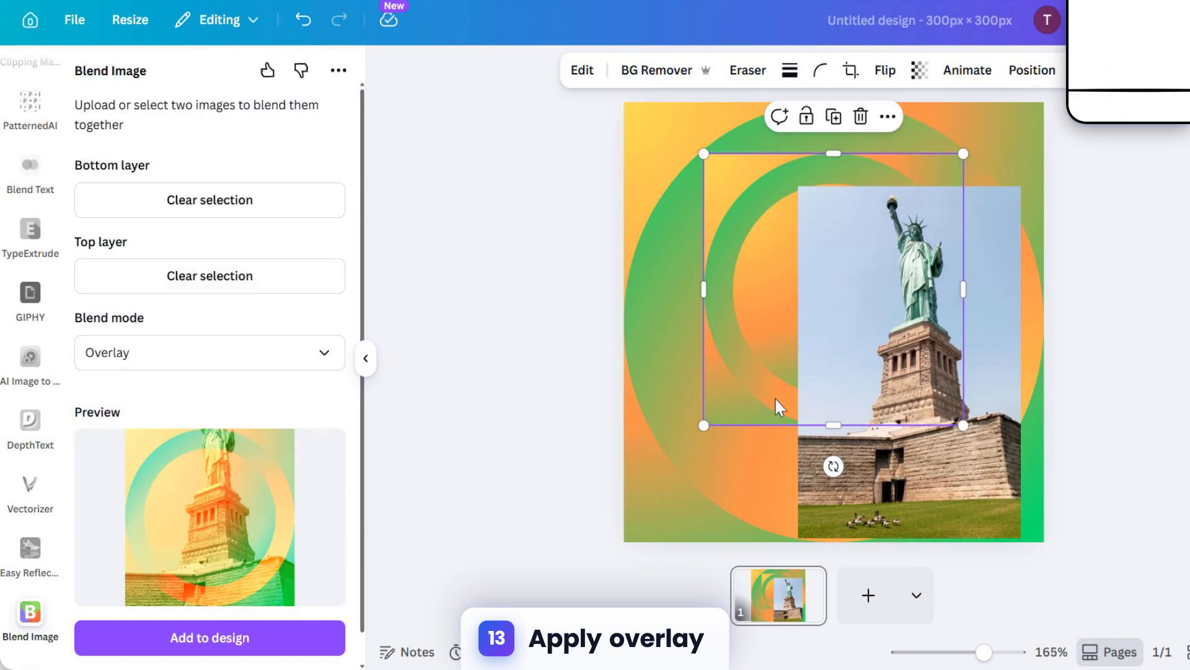
Step: Add a second page and move the statue photo from page 1 onto it, aligned with the new page's top-left corner
left_click_drag(992, 379, 935, 348)
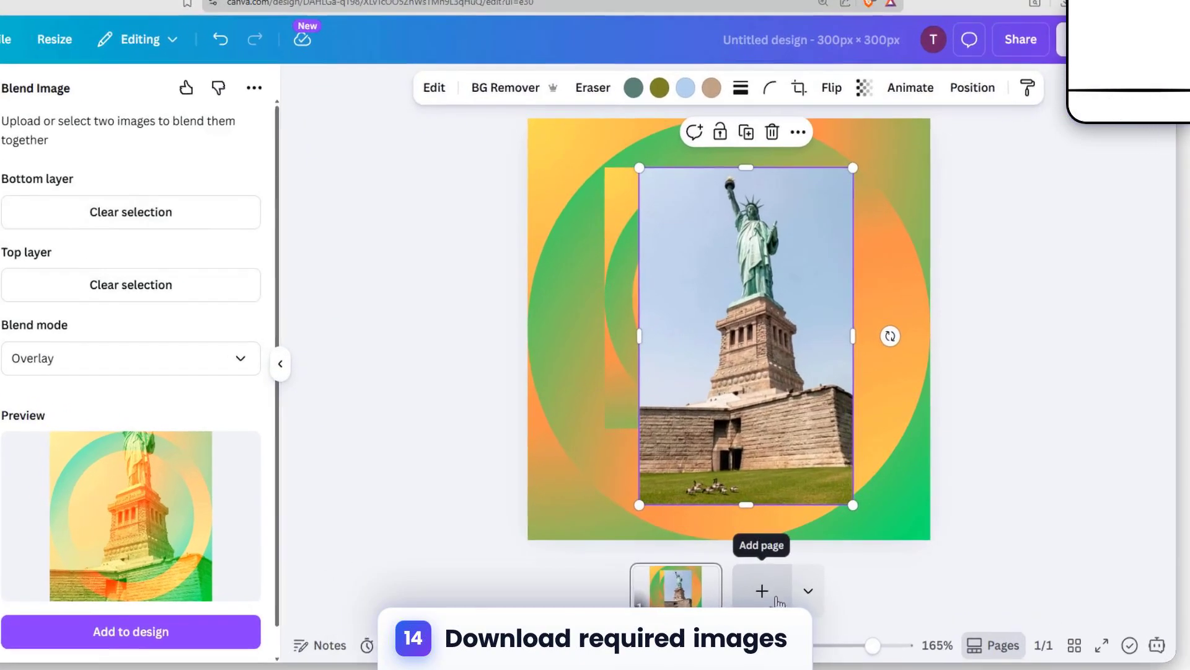
left_click(777, 578)
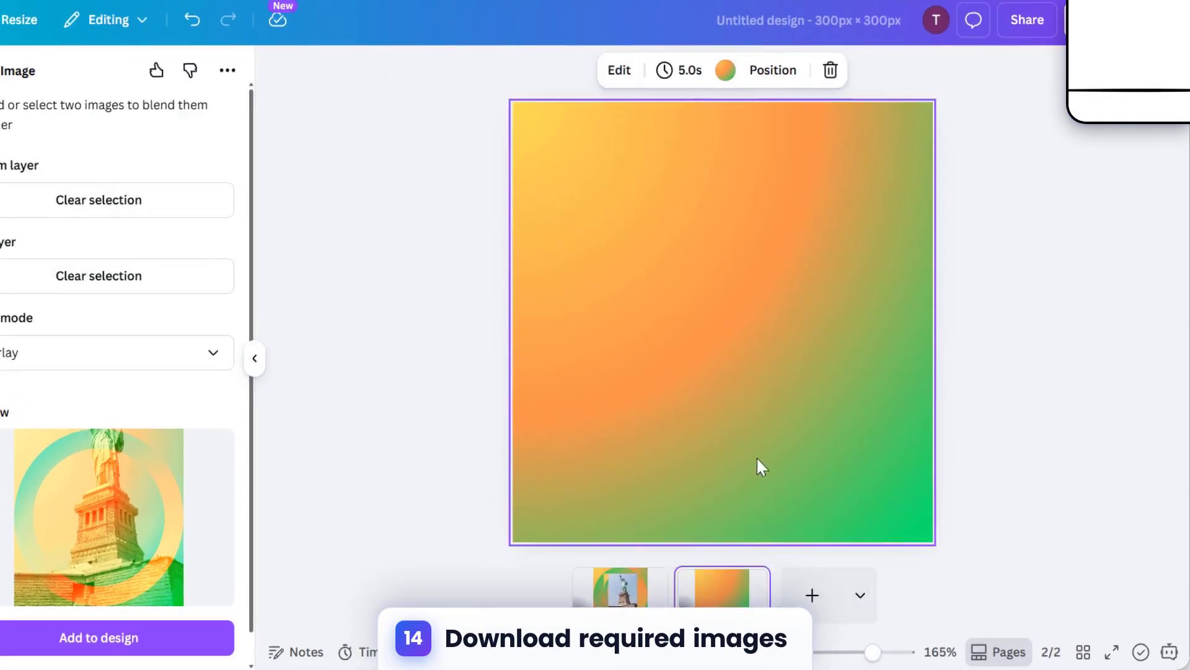
left_click(626, 599)
left_click(726, 412)
key("ctrl+x")
left_click(727, 590)
left_click(716, 285)
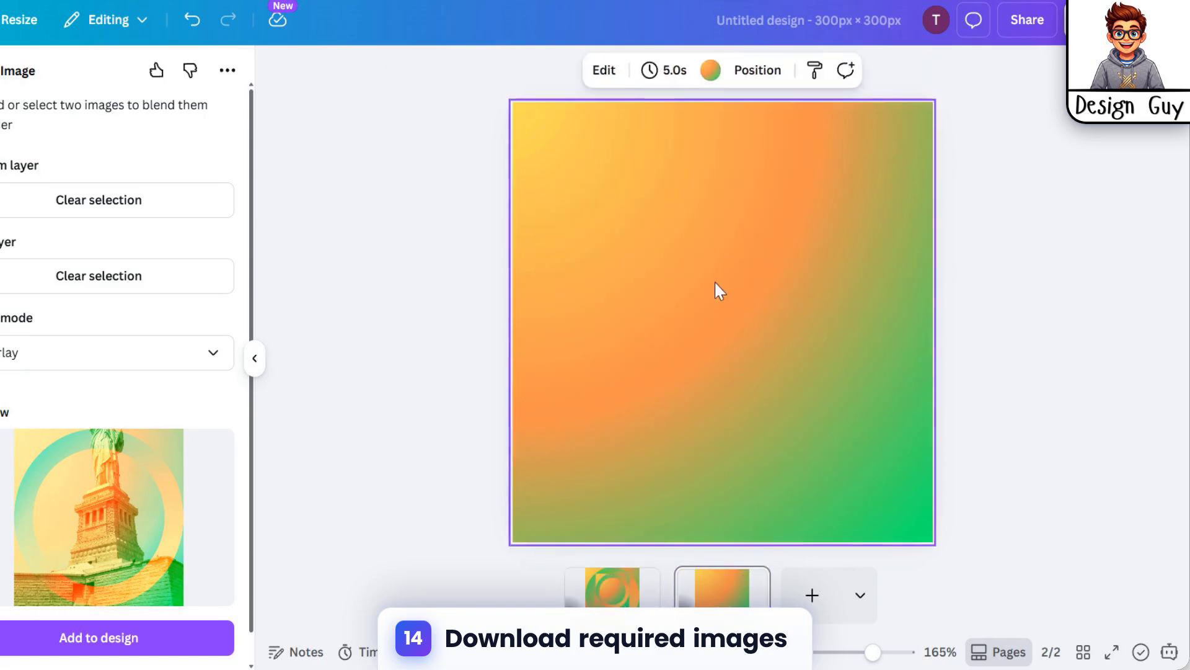
key("ctrl+v")
left_click_drag(692, 226, 575, 176)
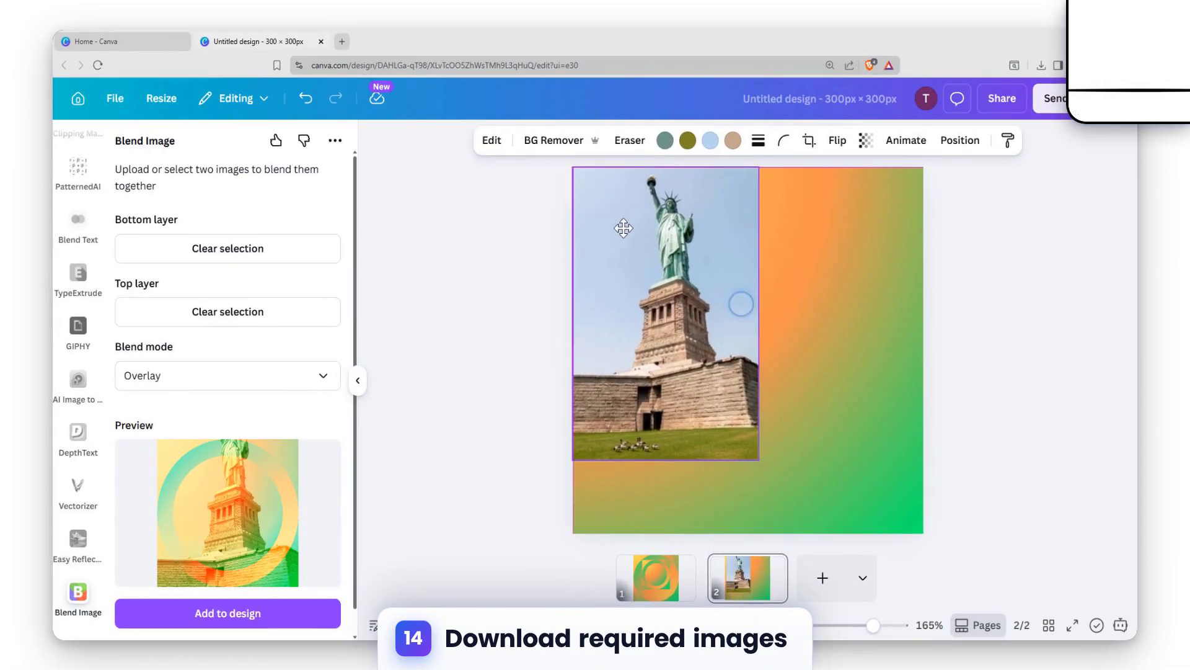
Step: Enlarge the statue photo to the full page width and extend its upper edge to include the torch, aligned with the page's upper edge
left_click_drag(759, 459, 801, 533)
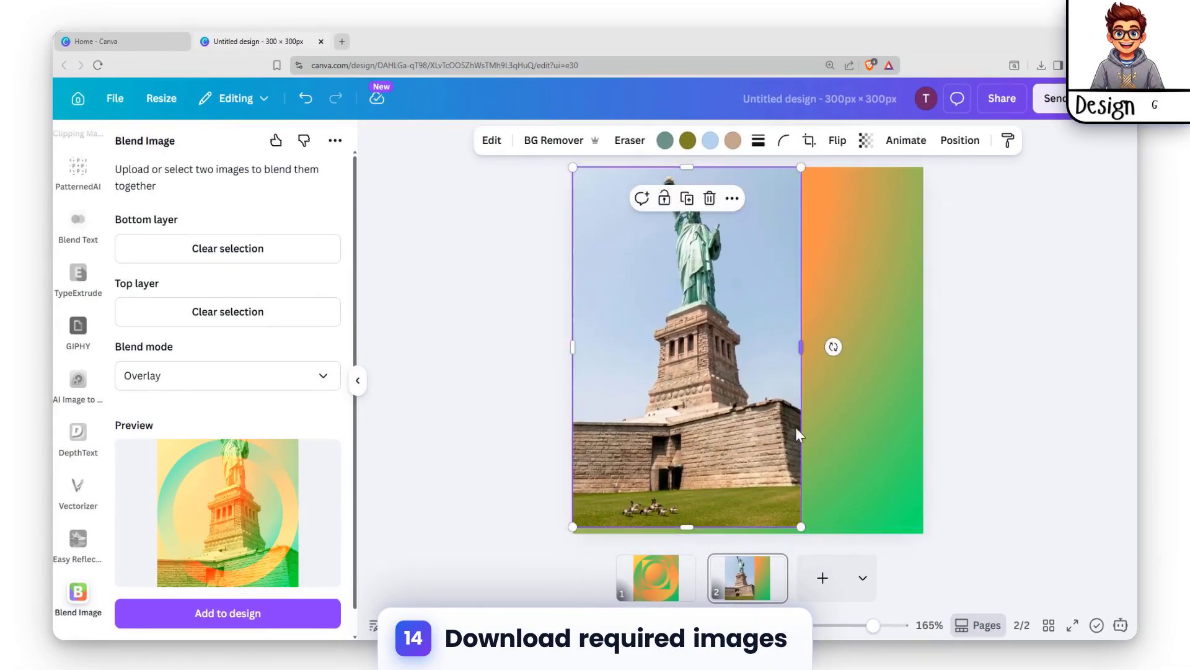
left_click_drag(801, 353, 923, 352)
left_click_drag(868, 326, 868, 353)
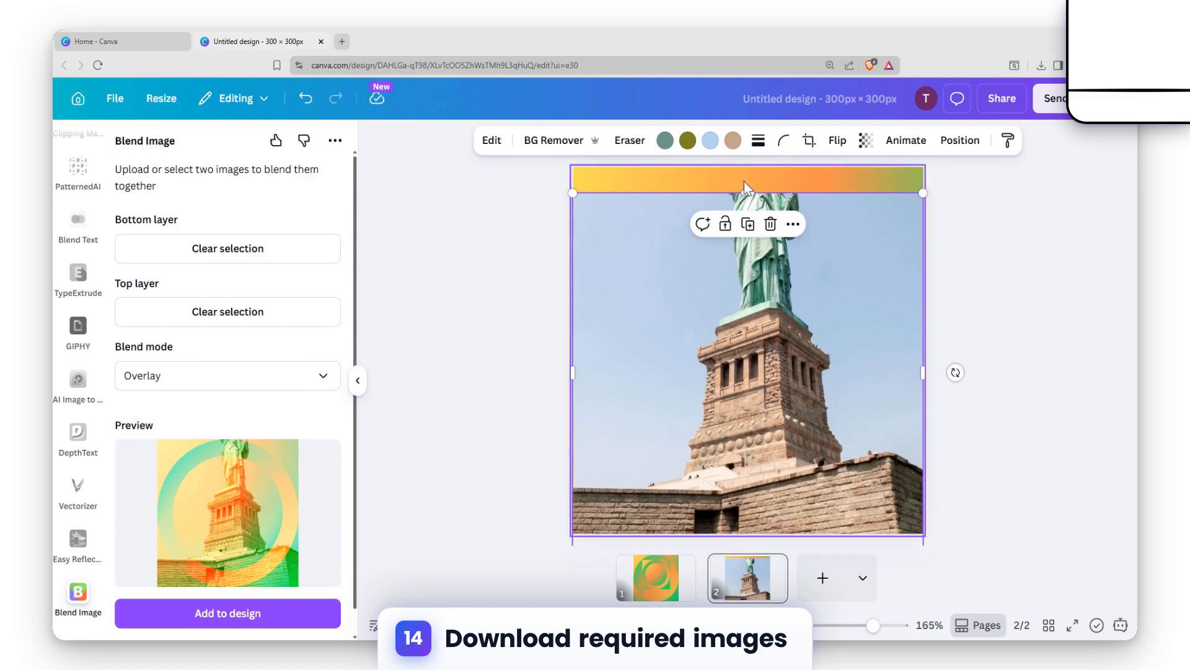
left_click_drag(747, 193, 757, 167)
left_click_drag(765, 313, 772, 398)
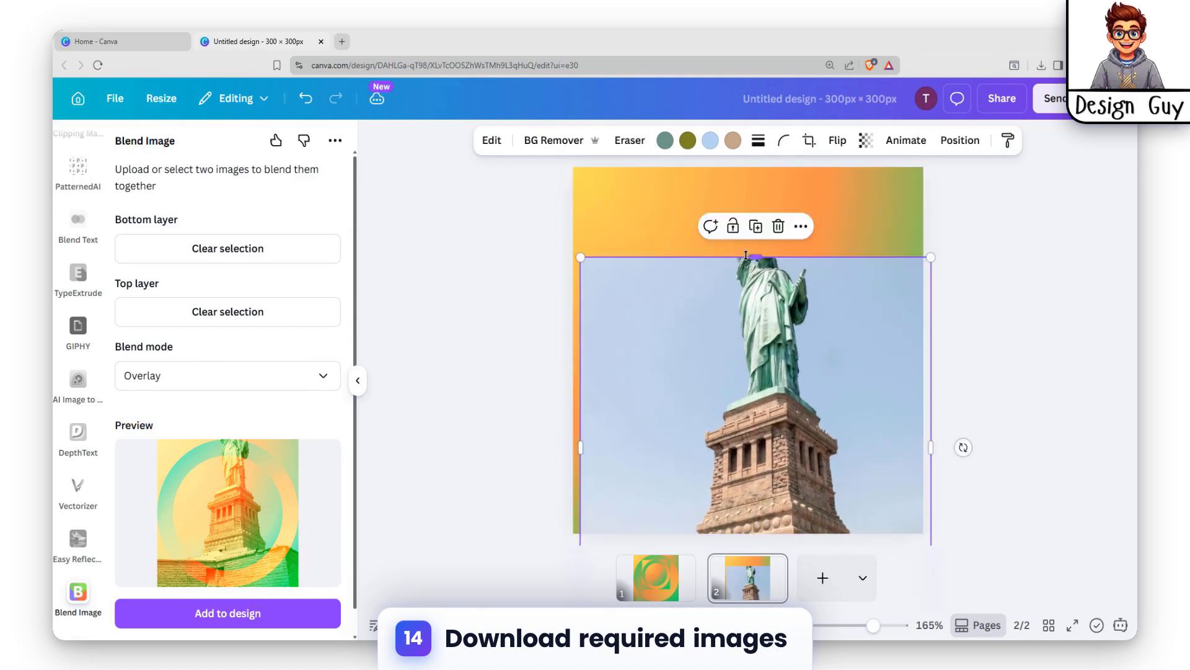
left_click_drag(746, 255, 755, 183)
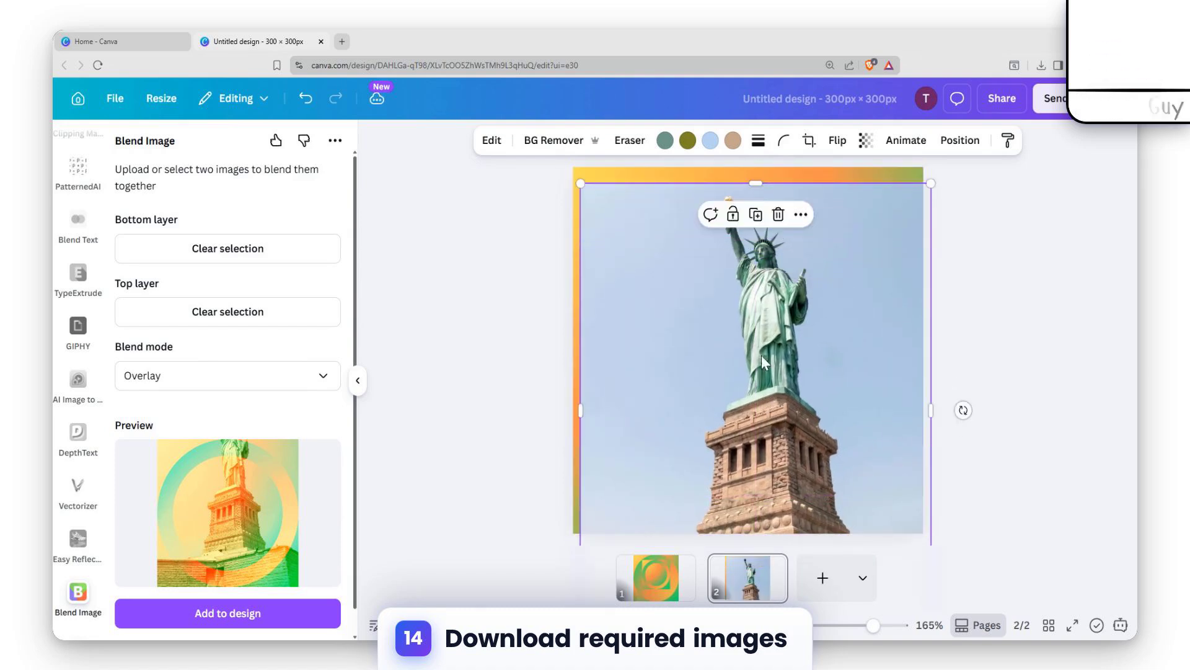
left_click_drag(762, 361, 754, 347)
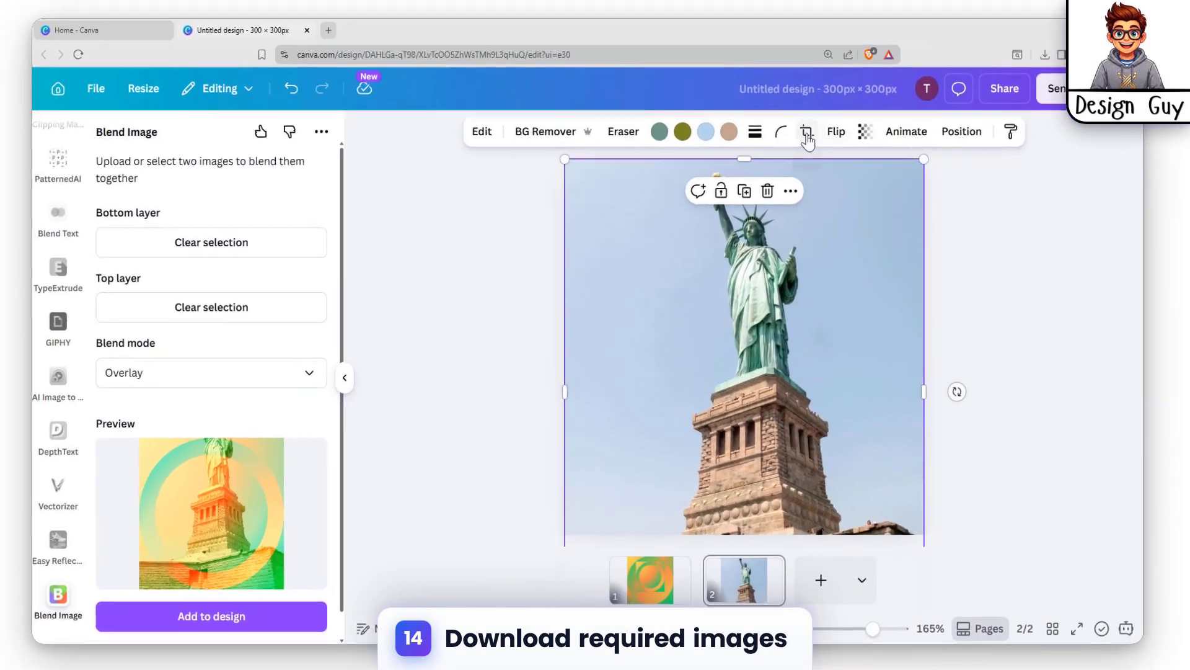
Step: Try shifting the statue photo up and back down inside its crop frame, keeping the torch at the frame's upper edge
left_click(798, 90)
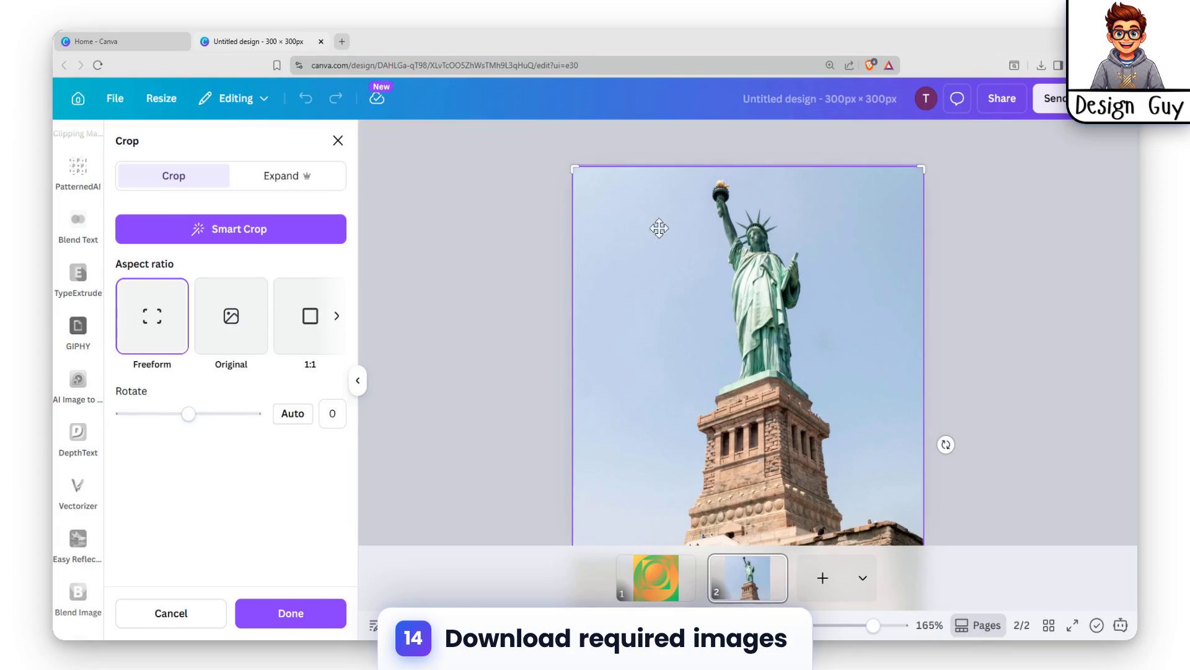
left_click_drag(829, 406, 803, 277)
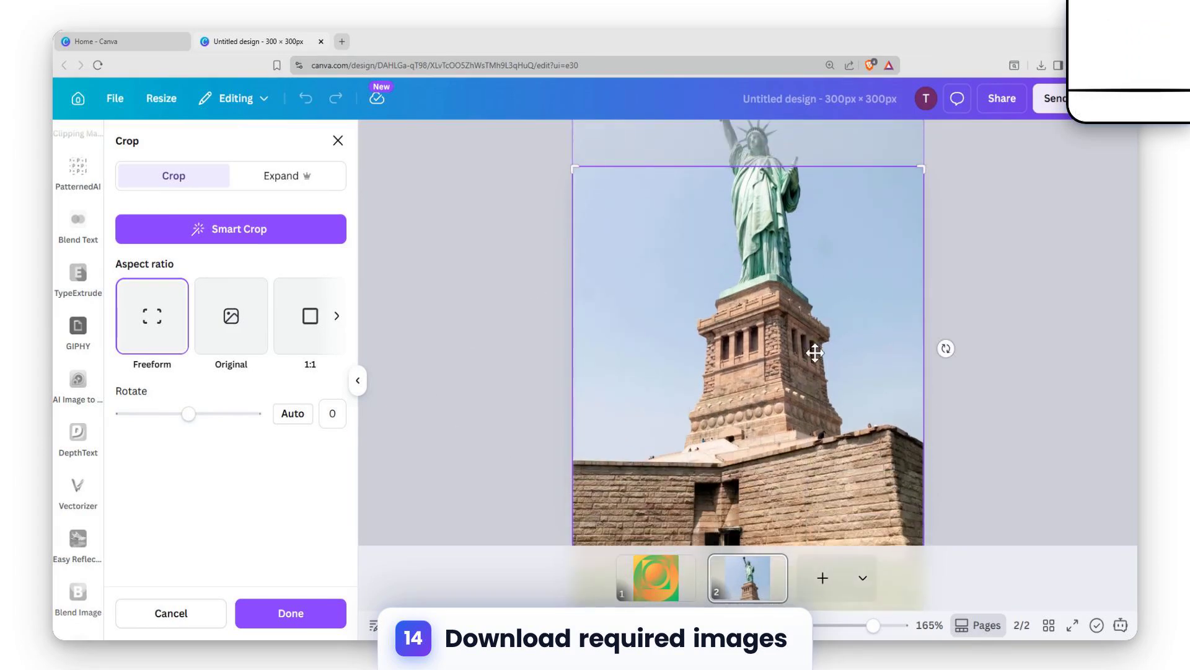
left_click_drag(815, 353, 817, 495)
left_click_drag(814, 428, 812, 465)
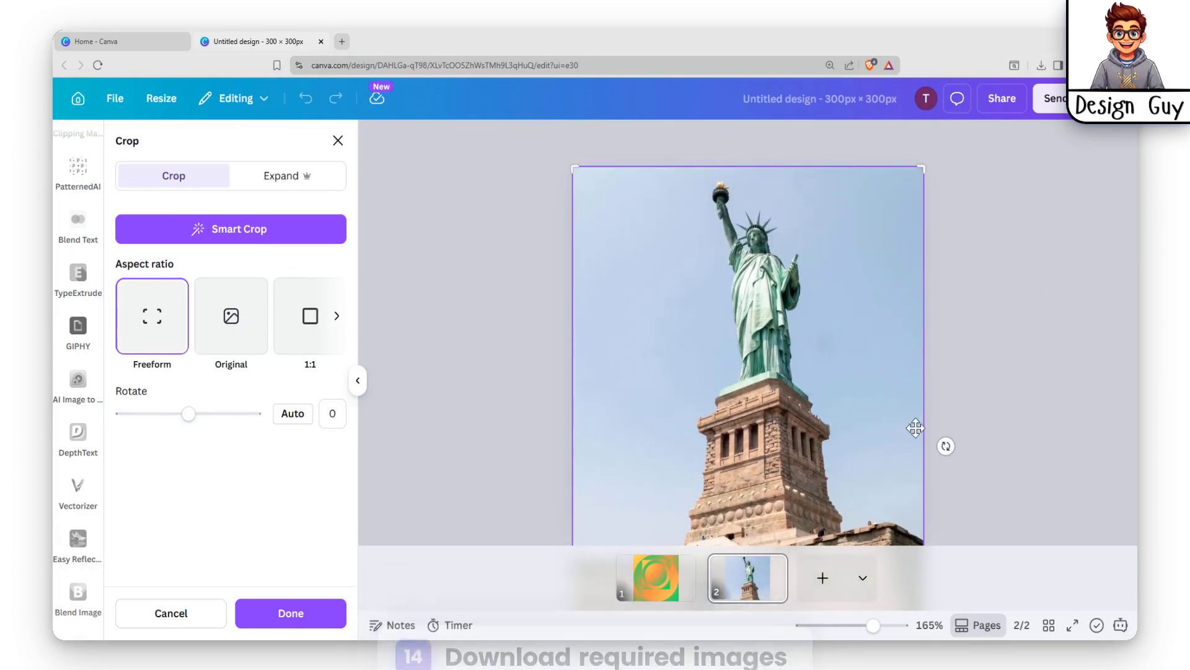
scroll(915, 428, "down", 5)
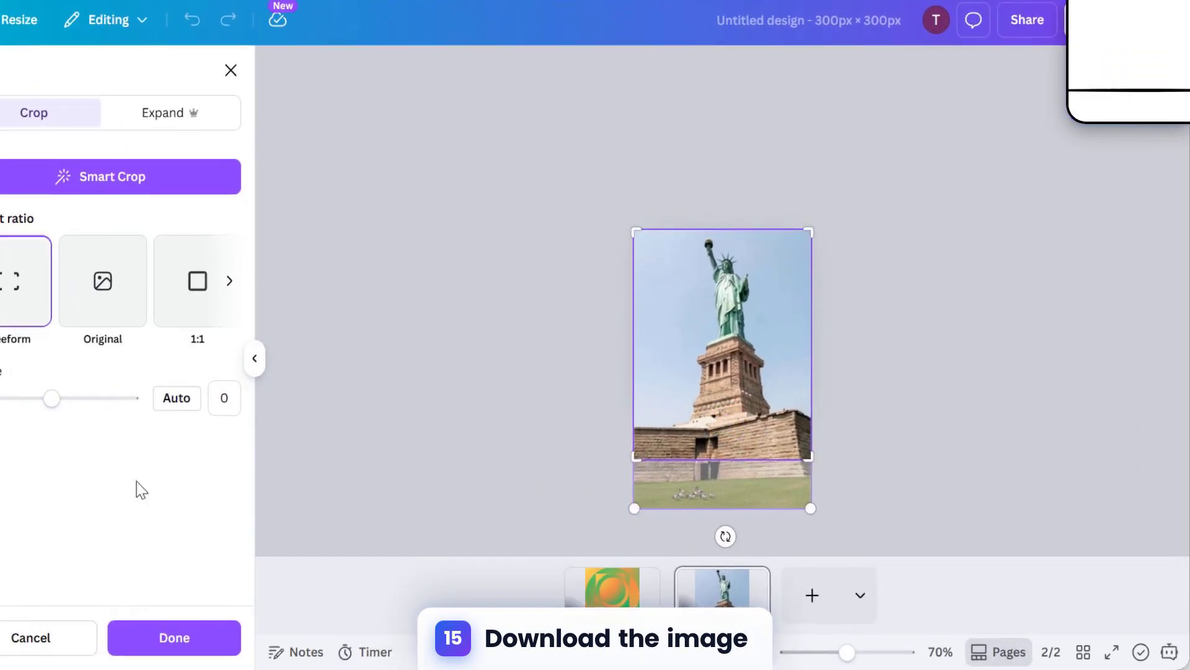
left_click(174, 638)
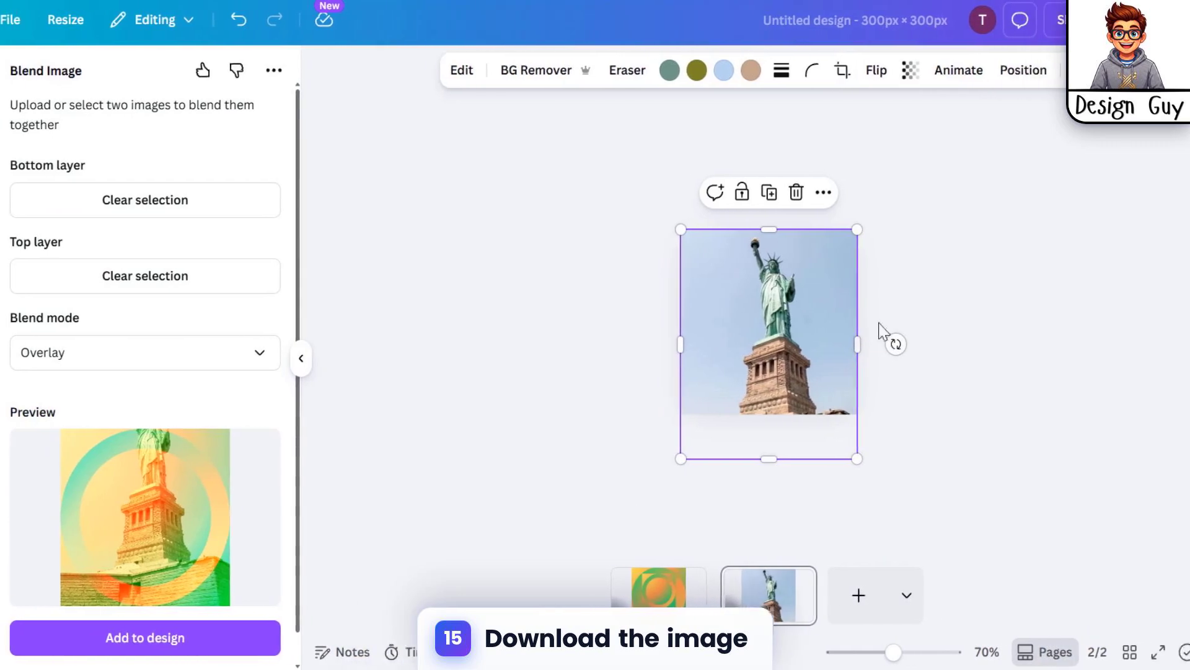
Step: Trim the statue photo's lower edge to the page's bottom so it exactly covers the page
left_click_drag(804, 399, 757, 399)
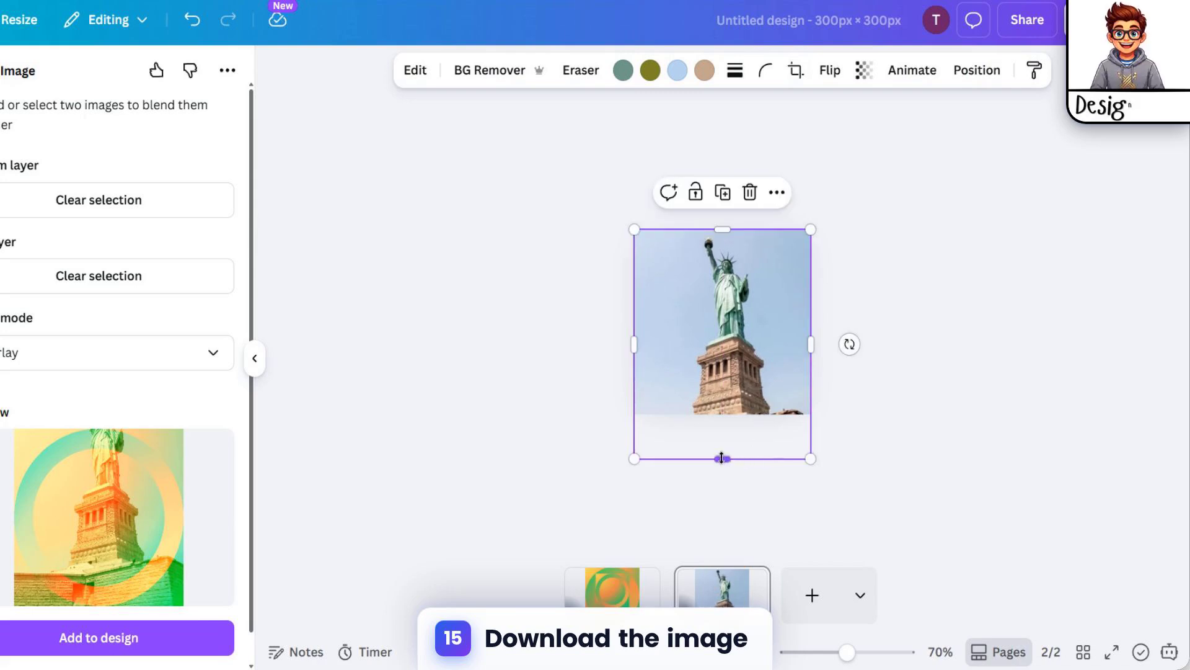
left_click_drag(722, 458, 722, 414)
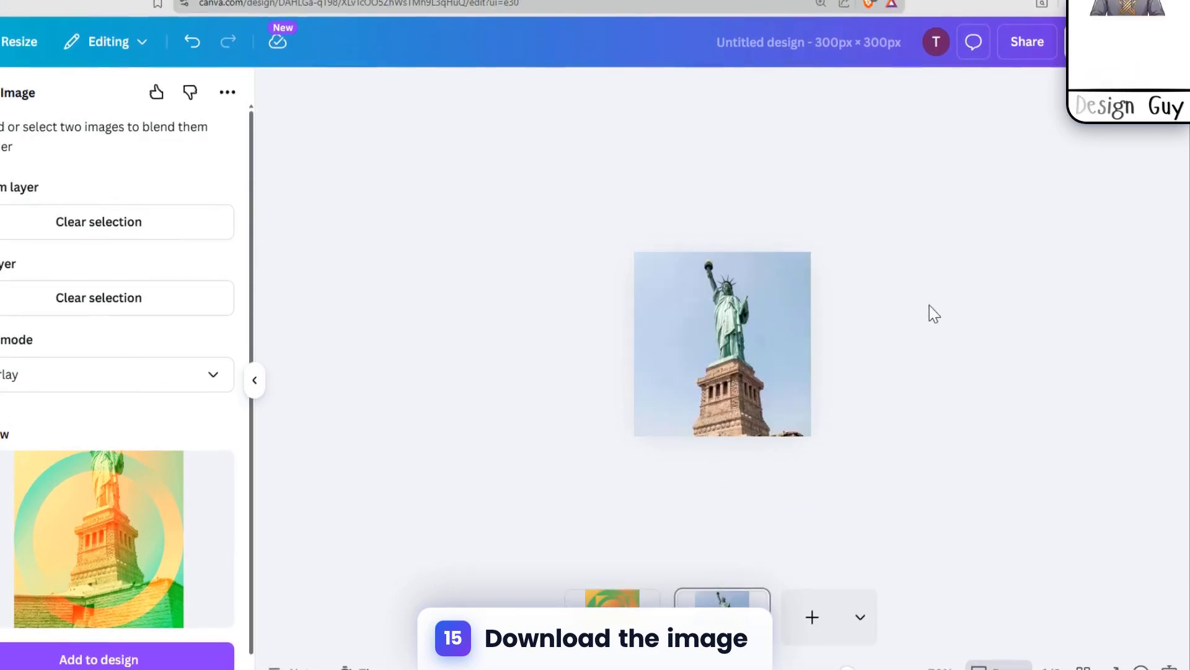
left_click(773, 338)
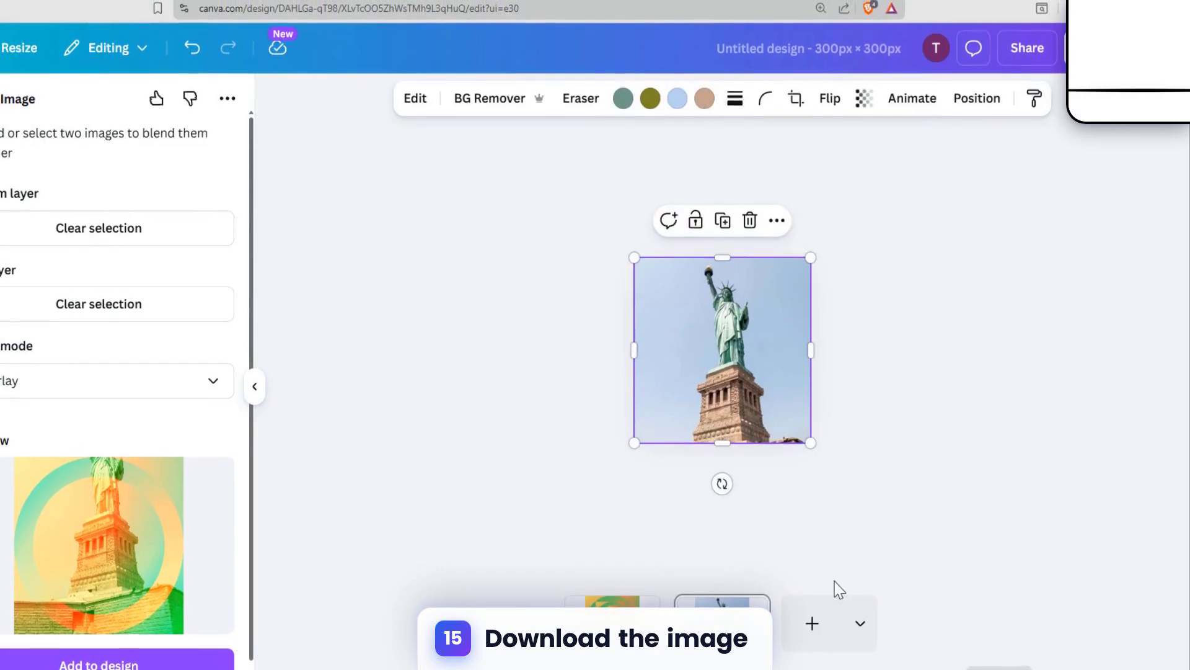
Step: Download only page 2 with the statue photo as a PNG
left_click(1017, 99)
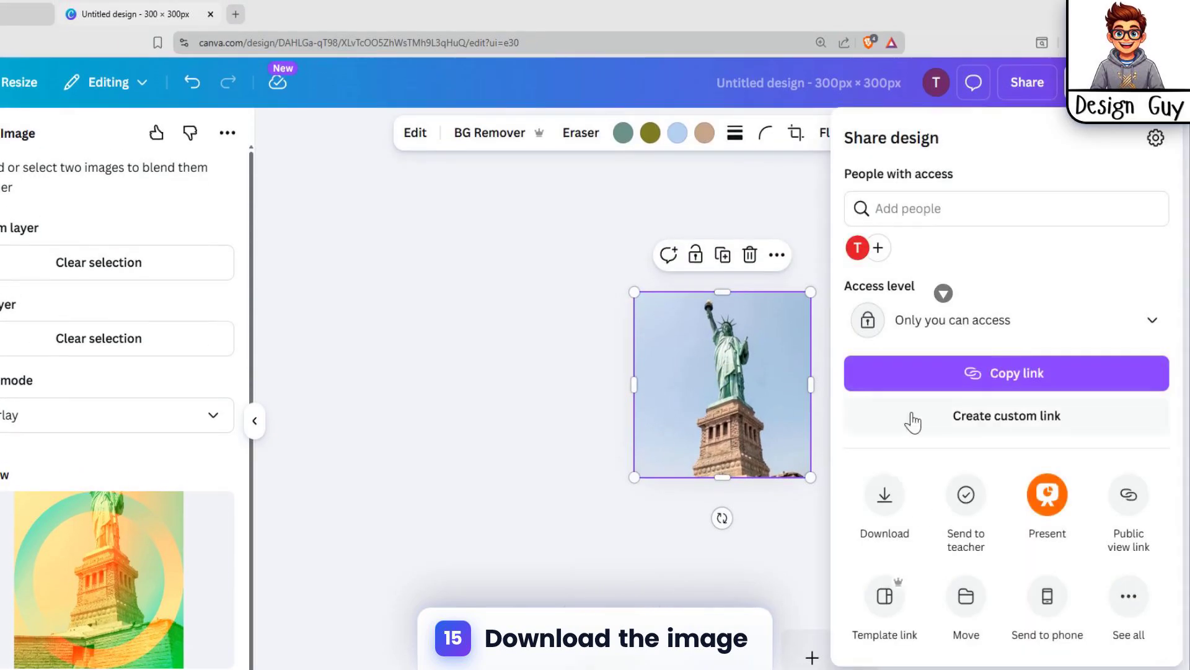
left_click(884, 506)
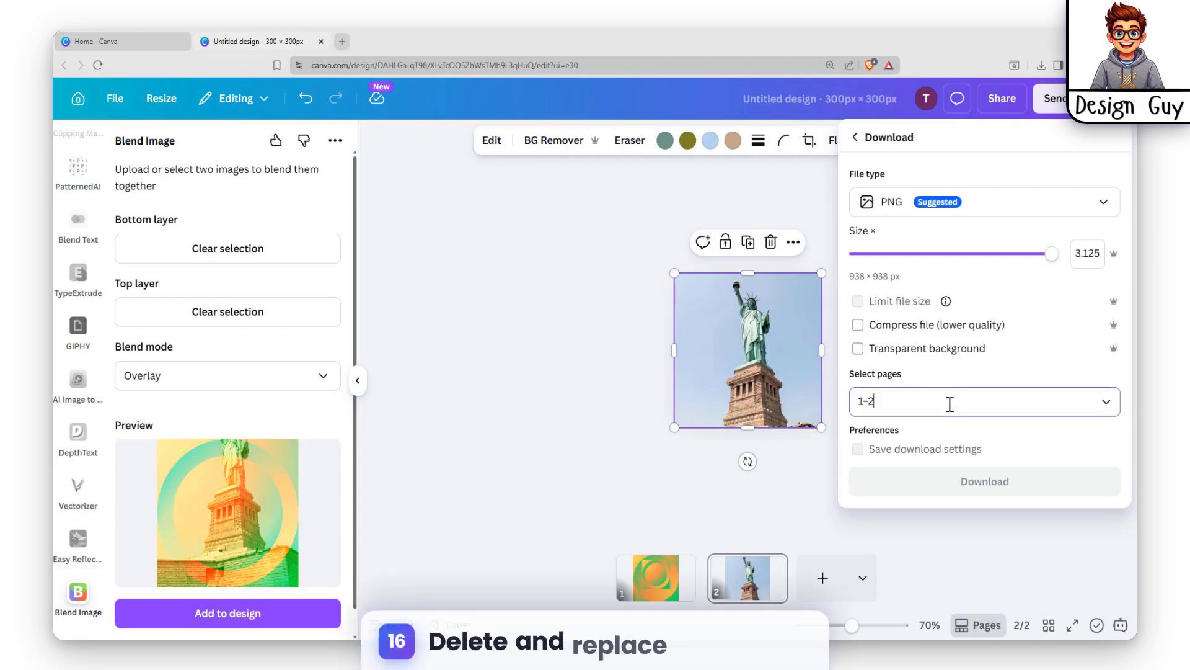
left_click(950, 404)
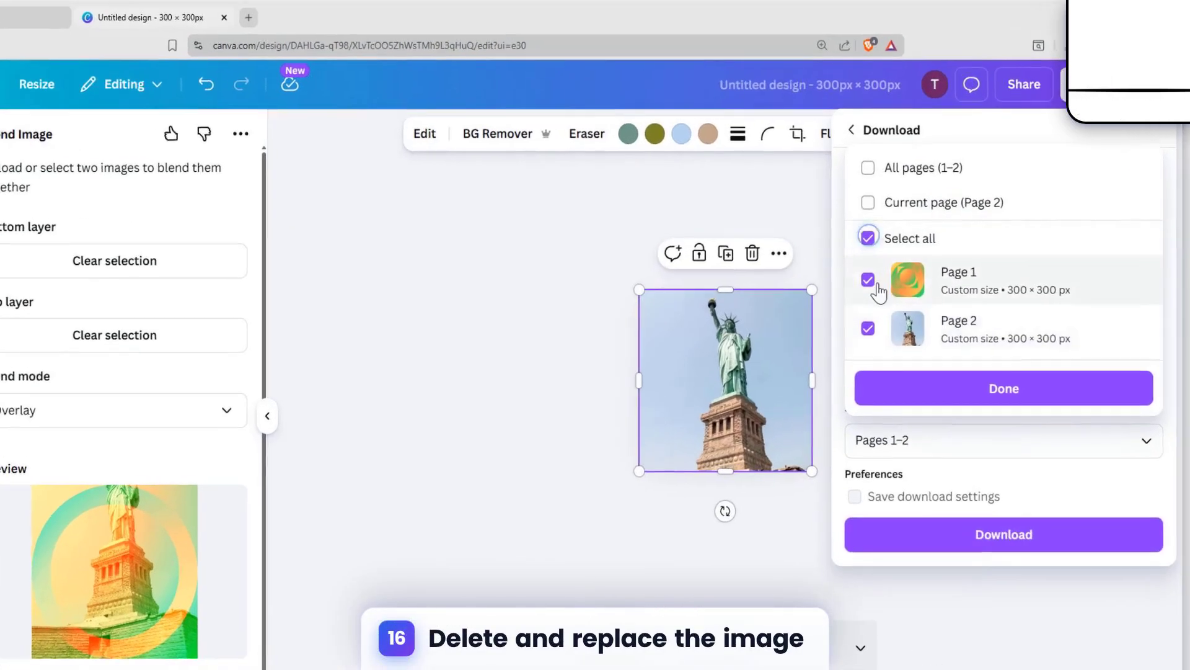
left_click(869, 266)
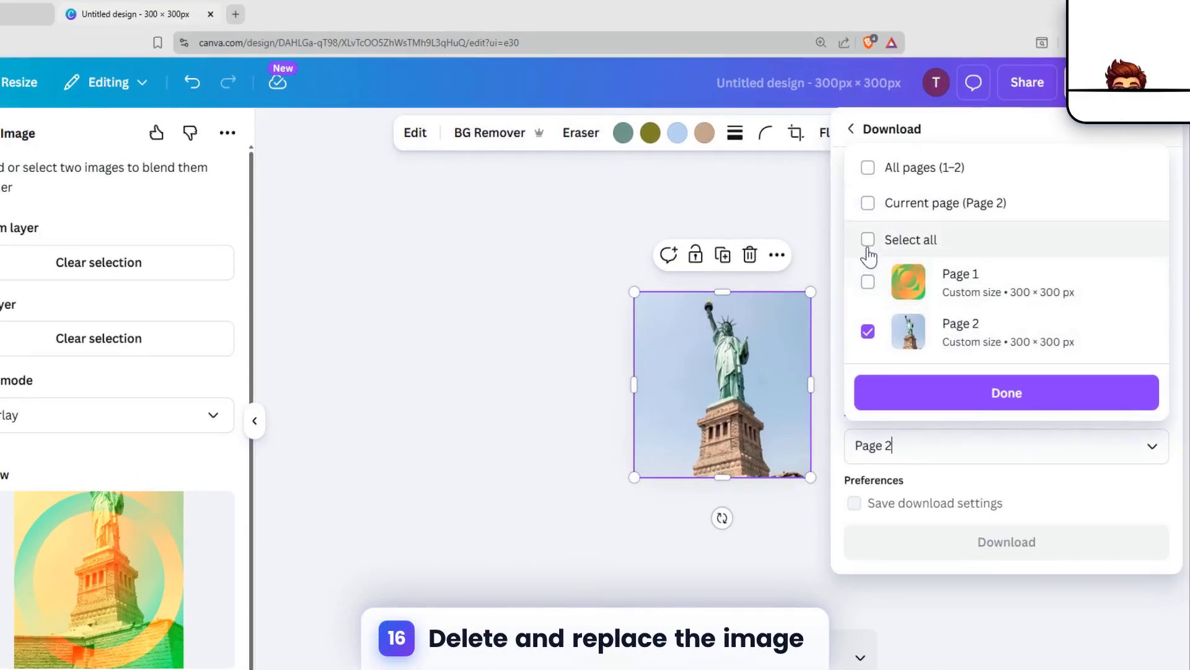
left_click(984, 417)
left_click(1004, 543)
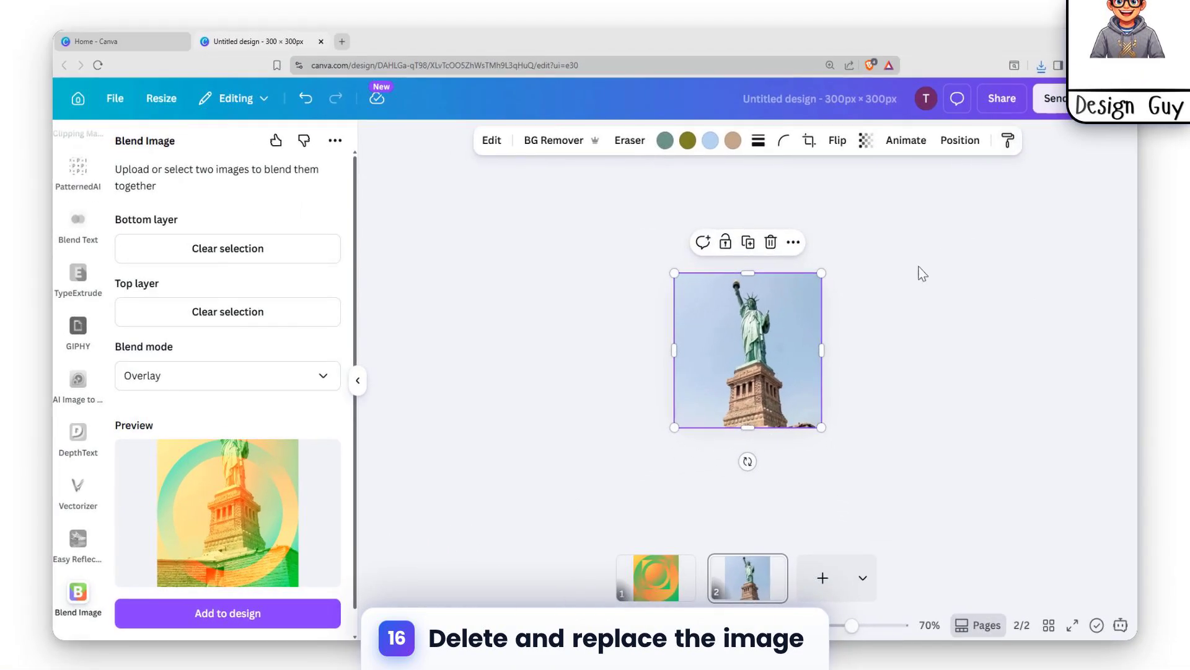
Step: Delete the statue photo and the whole second page
key("Delete")
left_click(735, 567)
key("Delete")
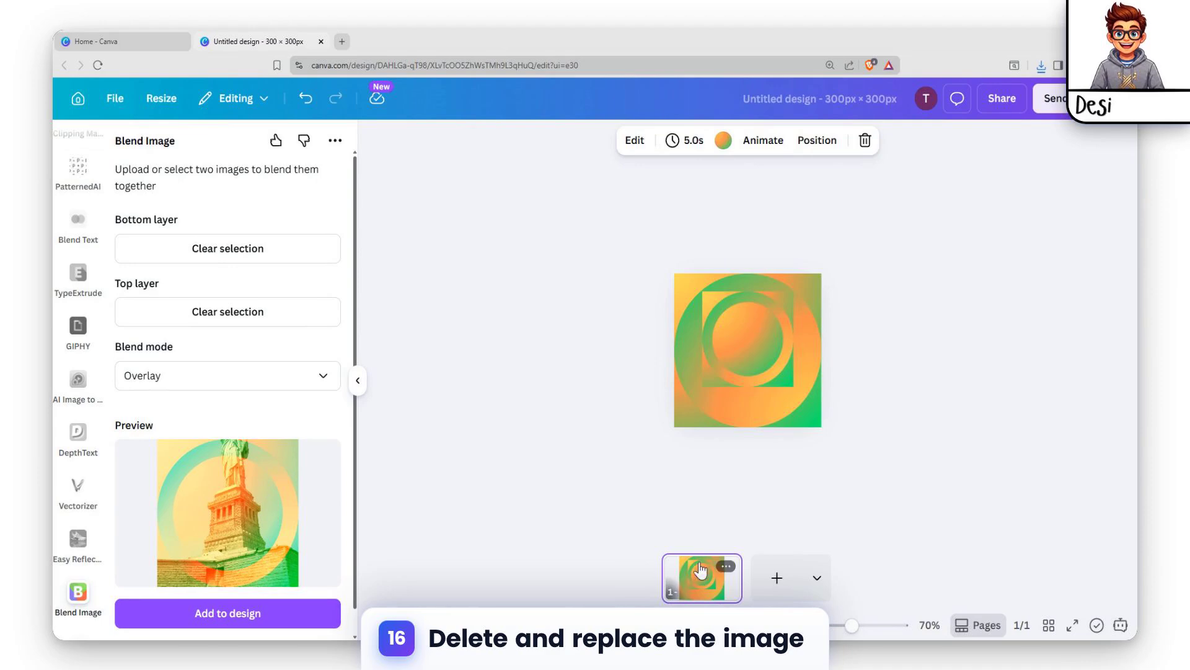
Step: Move the small gradient circle image to the page's top-left corner and add the downloaded square statue image to the page
left_click(780, 343)
left_click(737, 328)
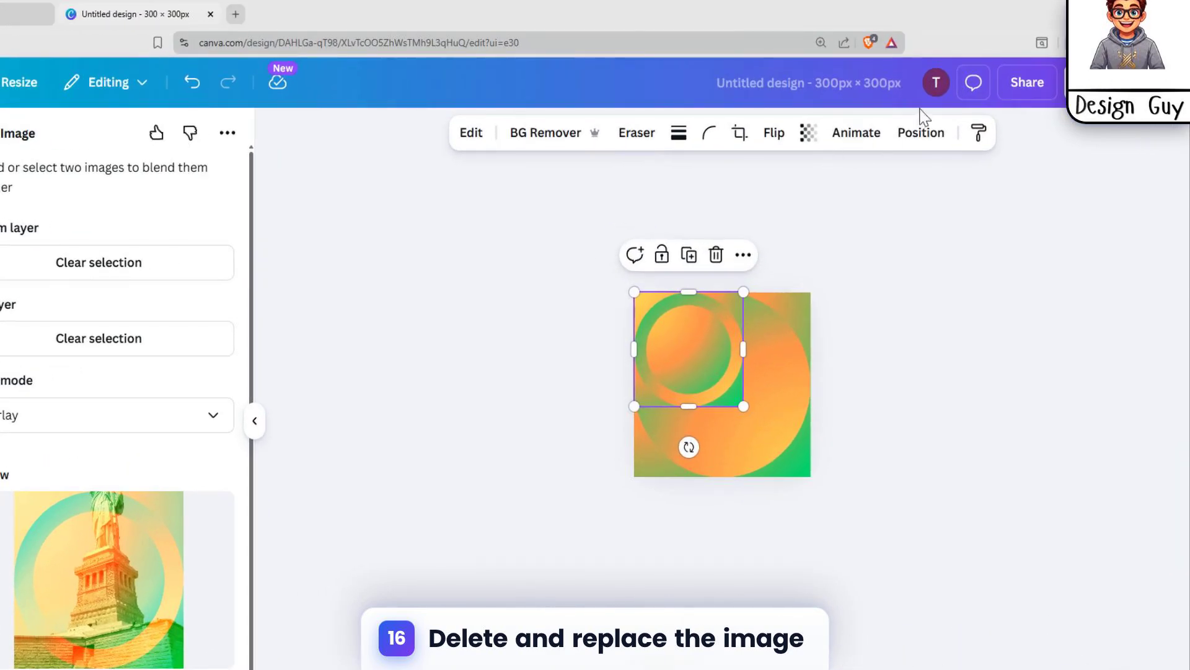
key("ctrl+v")
left_click(929, 522)
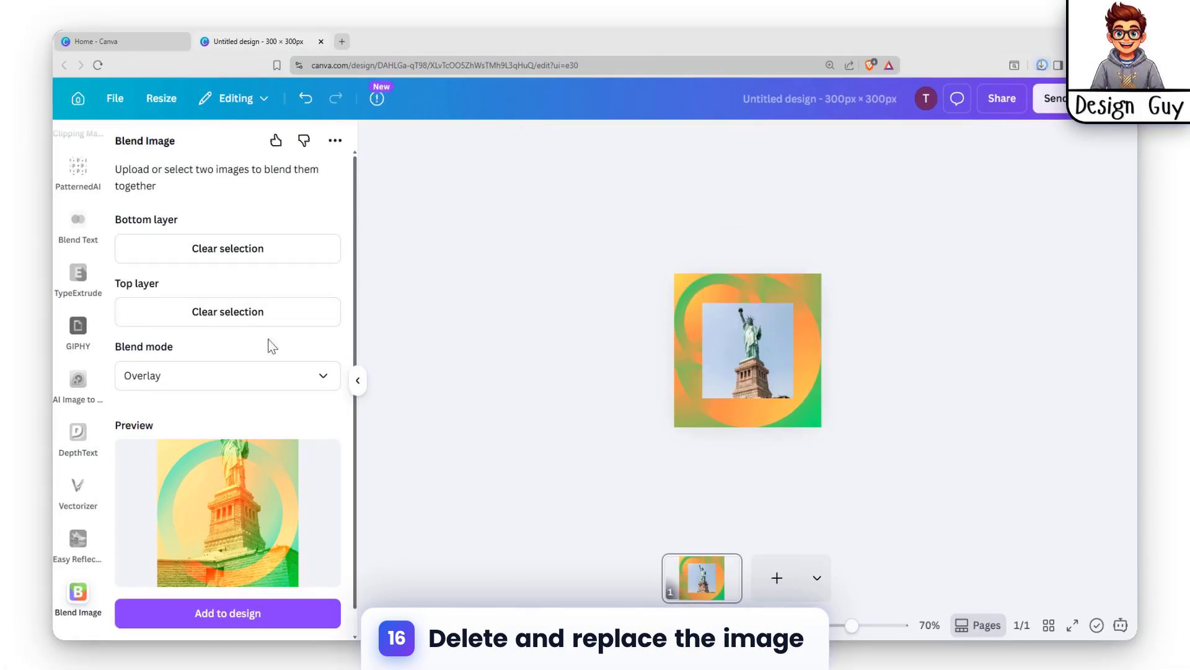
Step: Clear both blend layers and use the square statue image as the top layer and the small gradient circle image as the bottom layer
left_click(227, 311)
left_click(224, 248)
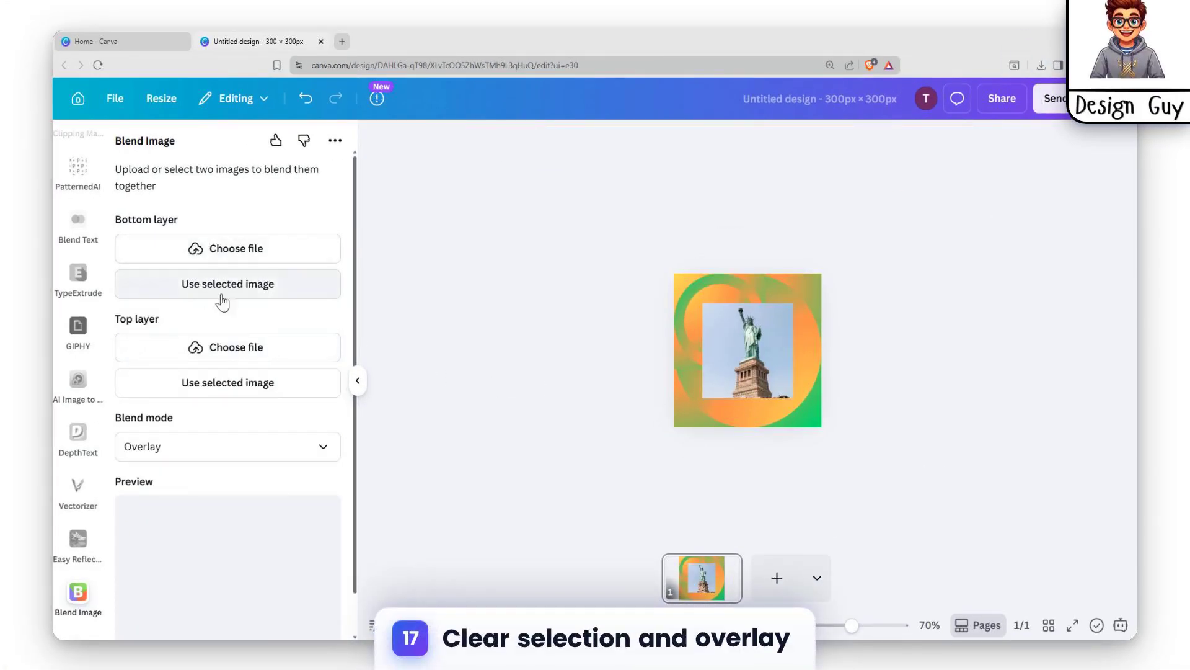
left_click_drag(739, 369, 748, 376)
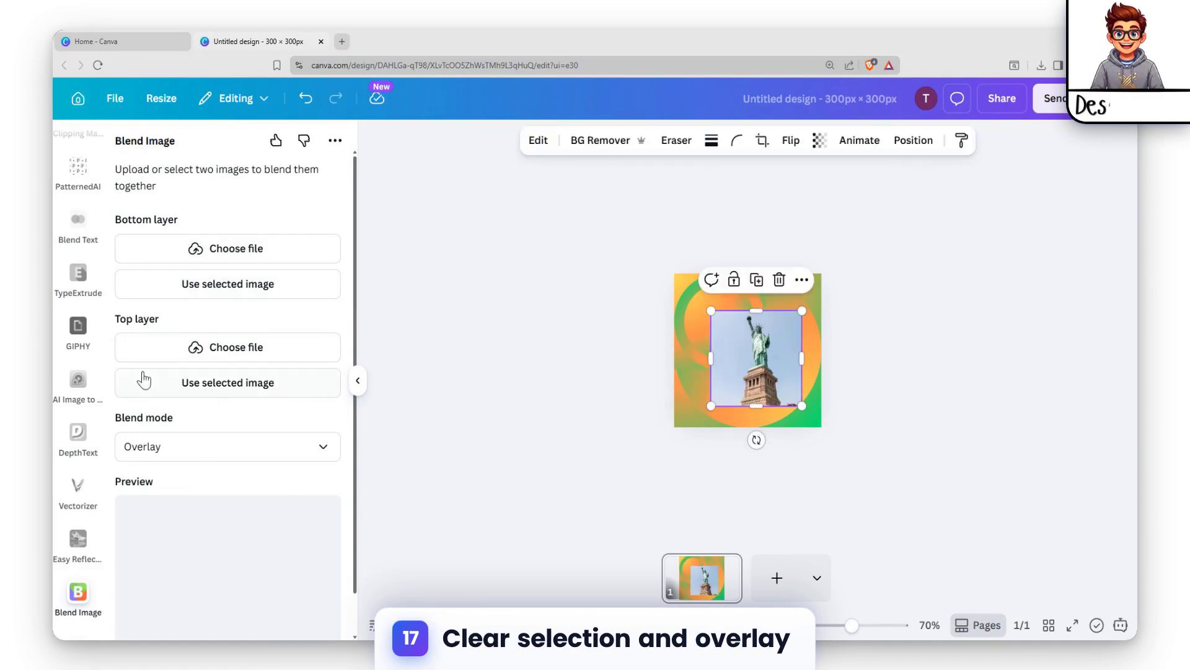
left_click(224, 390)
left_click(685, 347)
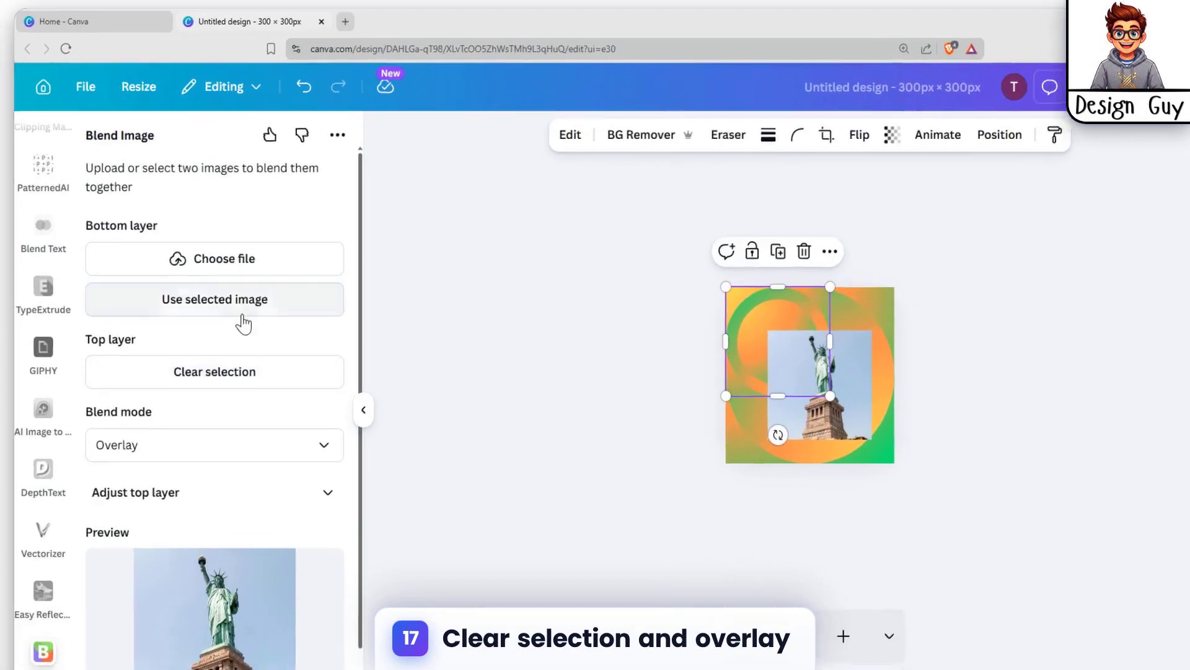
left_click(227, 284)
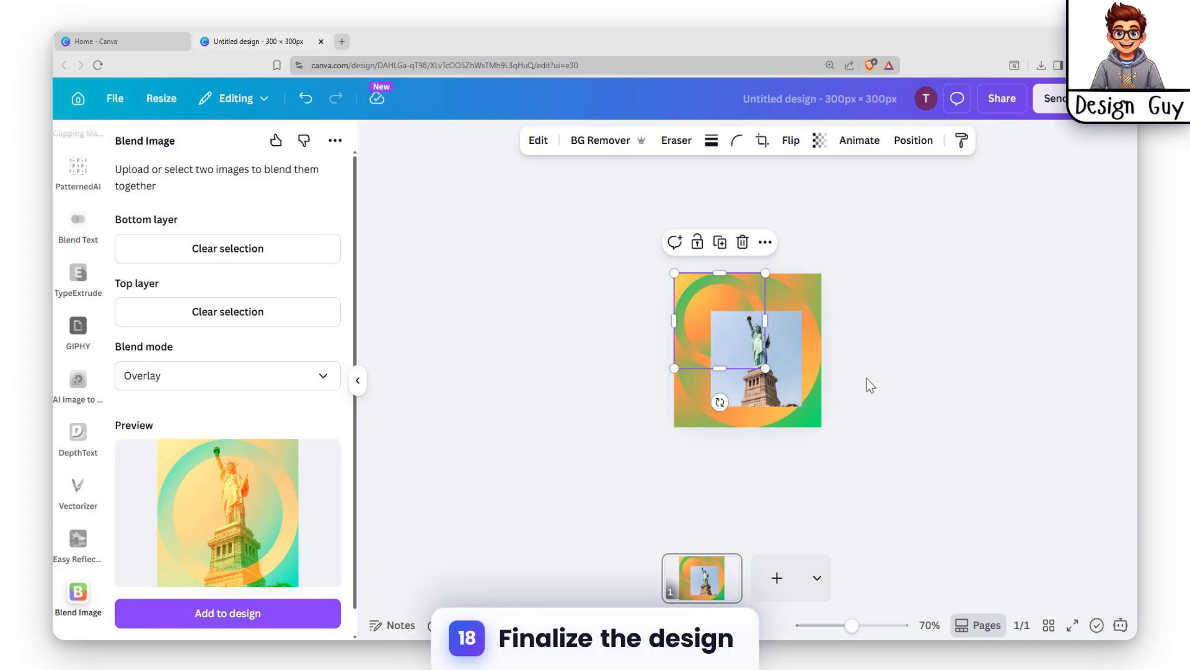
Step: Add the blended image to the design and delete the square statue image and the small gradient circle image
left_click(805, 357)
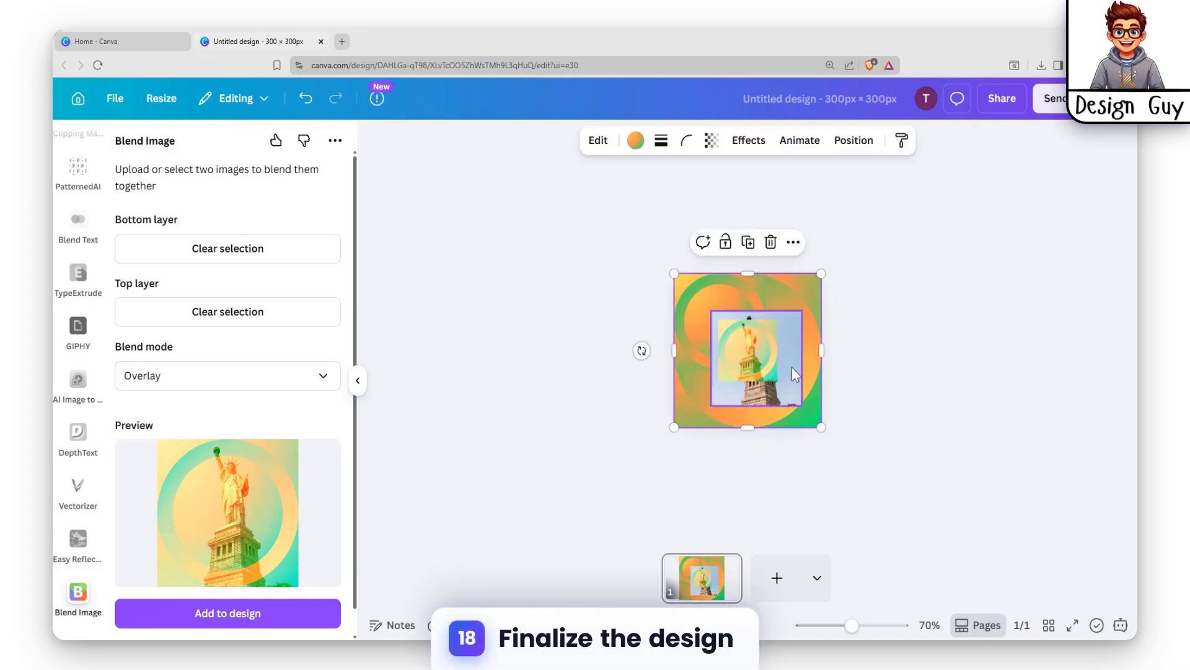
left_click(791, 366)
key("Delete")
left_click(770, 339)
left_click(713, 309)
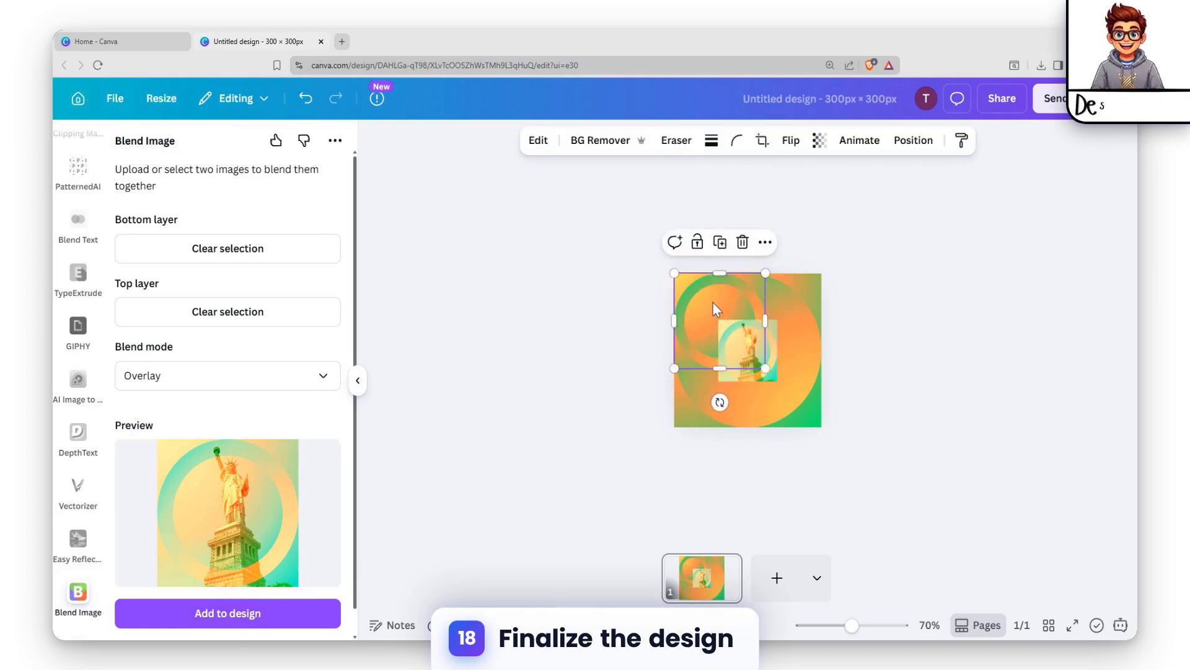
key("Delete")
Step: Enlarge the blended statue image to cover the whole page
left_click_drag(755, 366, 820, 429)
scroll(892, 368, "up", 6)
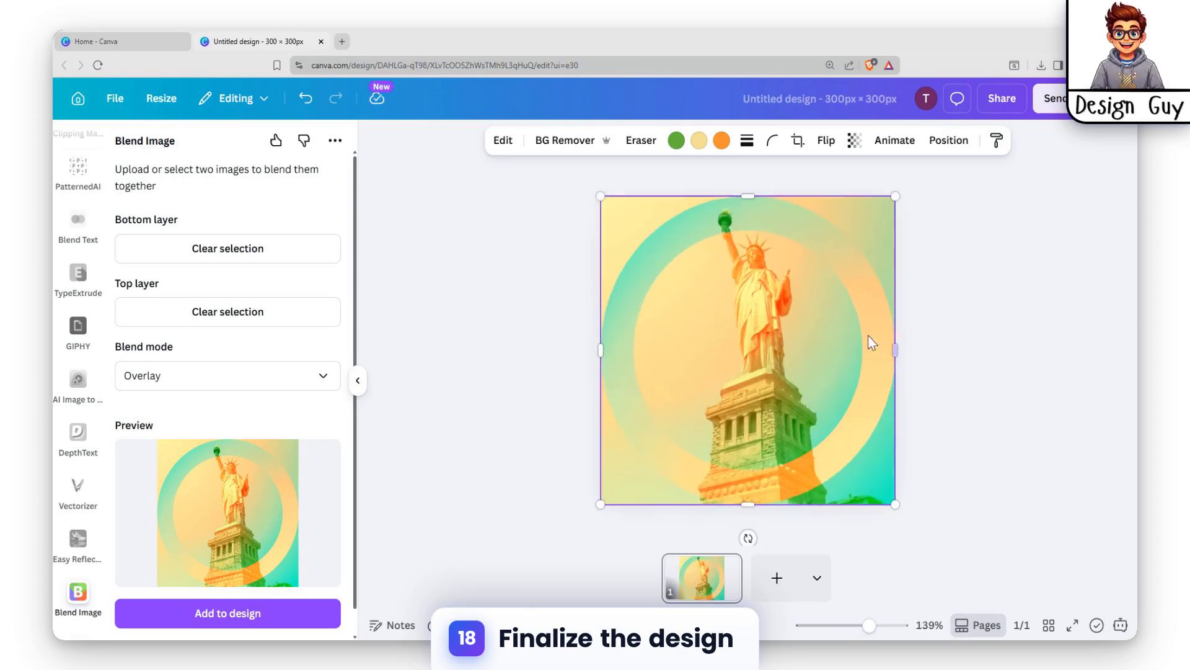
scroll(988, 310, "down", 2)
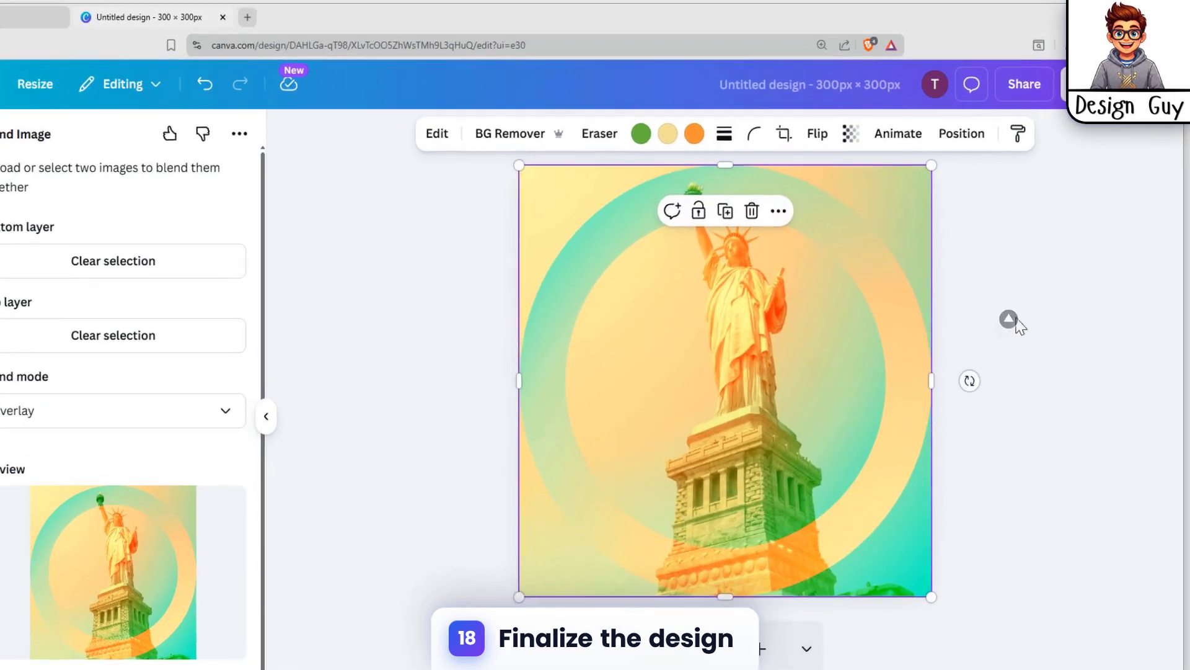
left_click(1049, 228)
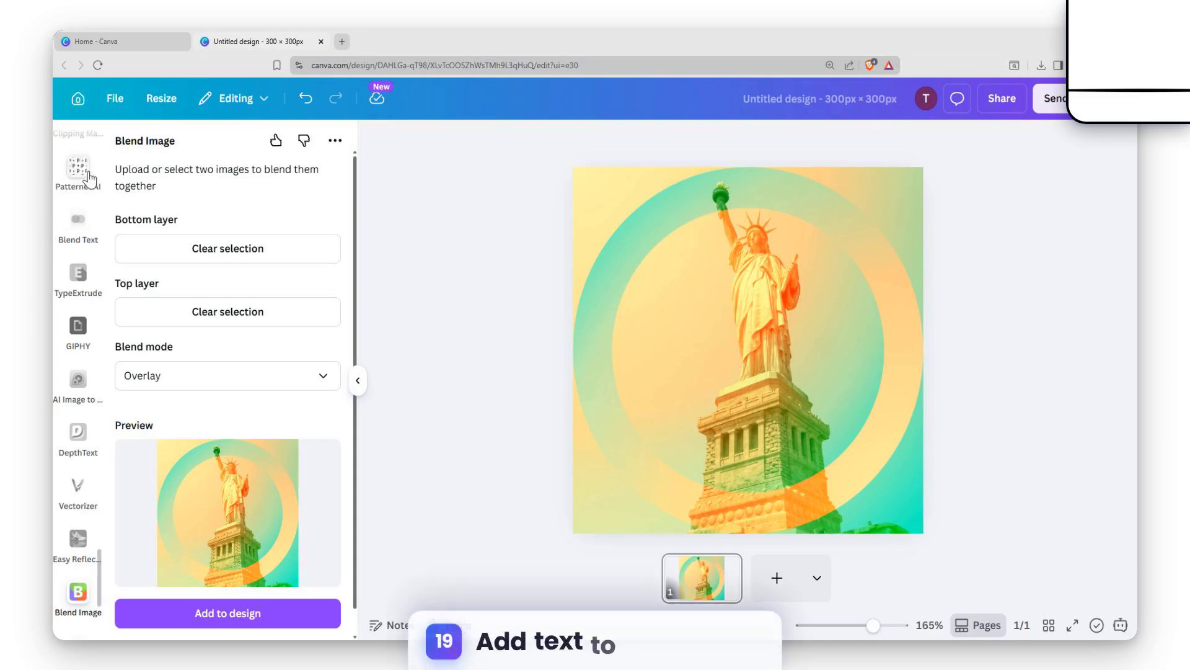
Step: Add a heading to the page reading "STATUE OF LIBERTY"
scroll(79, 255, "down", 10)
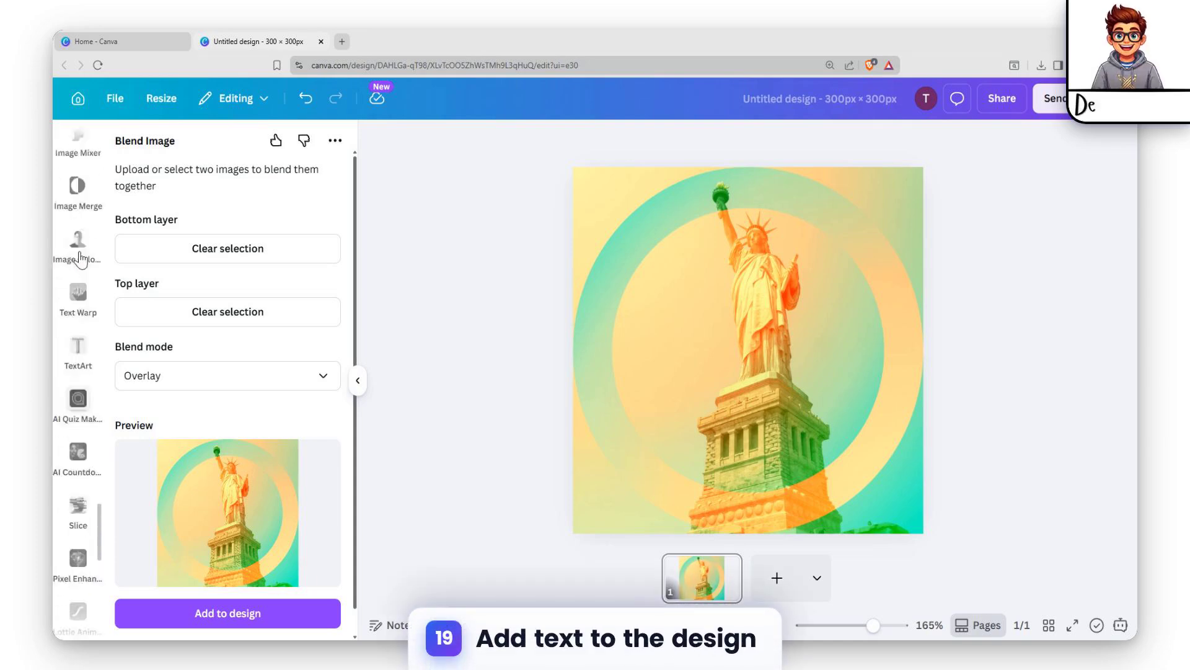
scroll(79, 254, "up", 10)
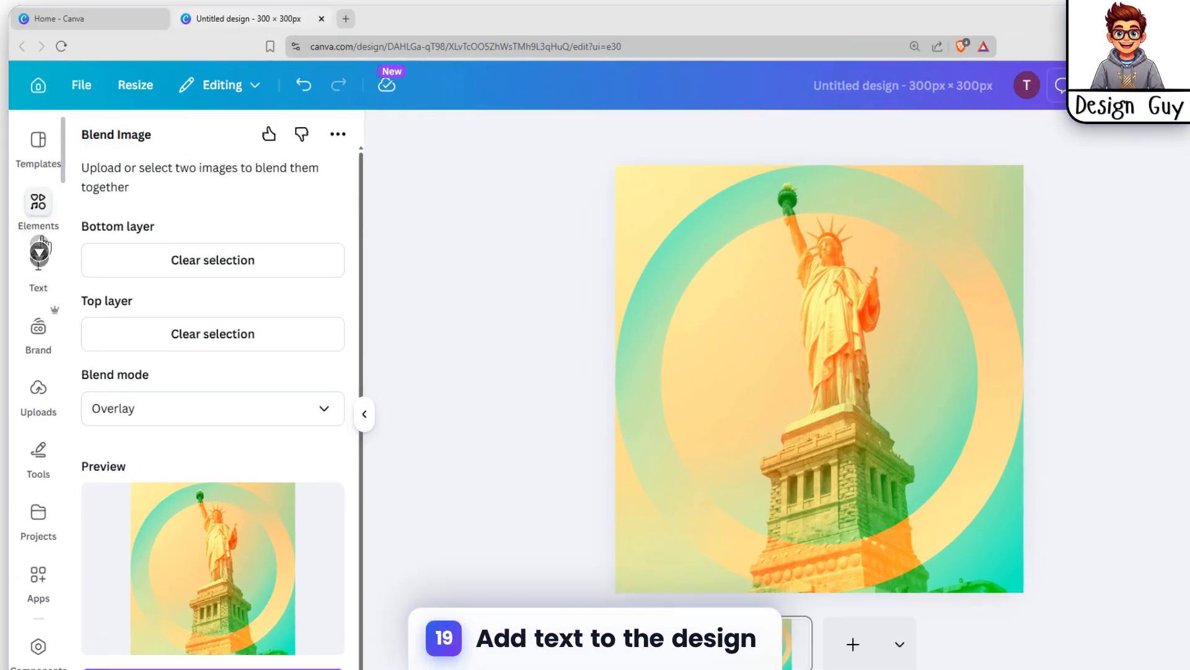
left_click(79, 243)
left_click(213, 372)
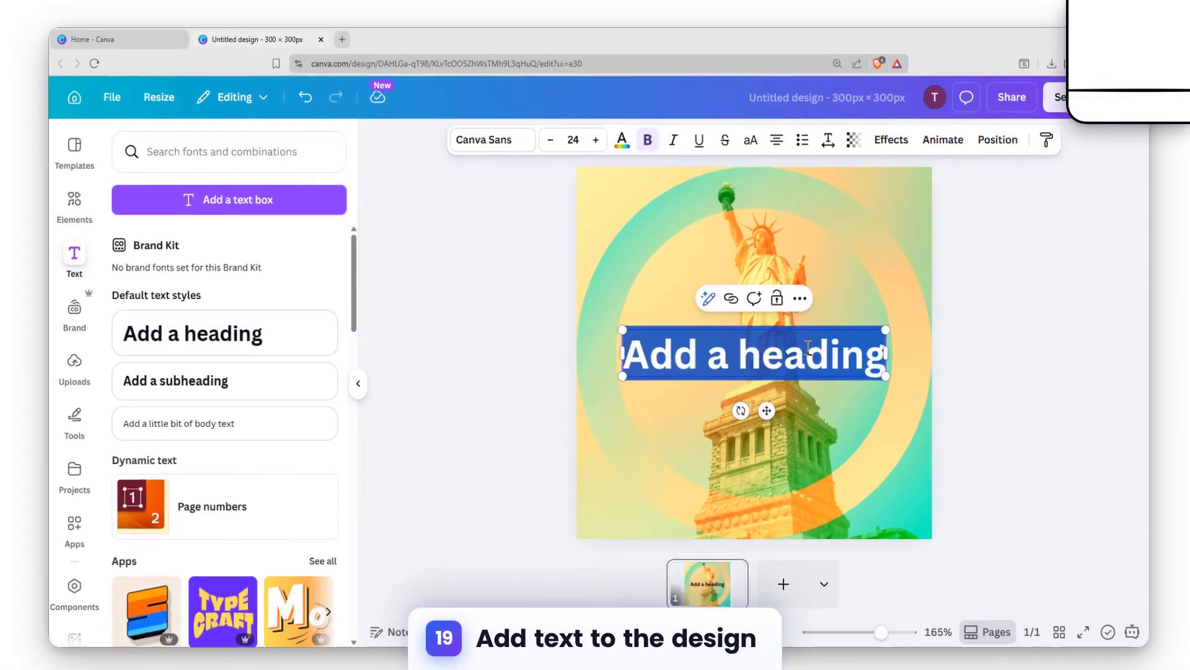
type("STATUE")
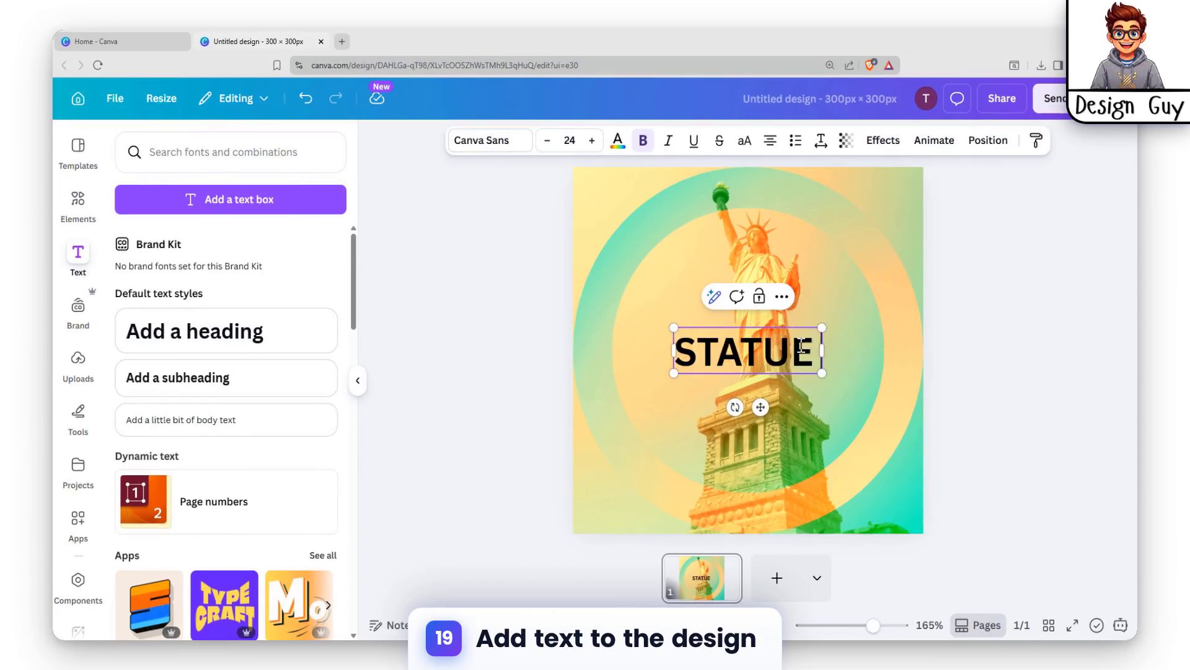
type(" OF LIBERTY")
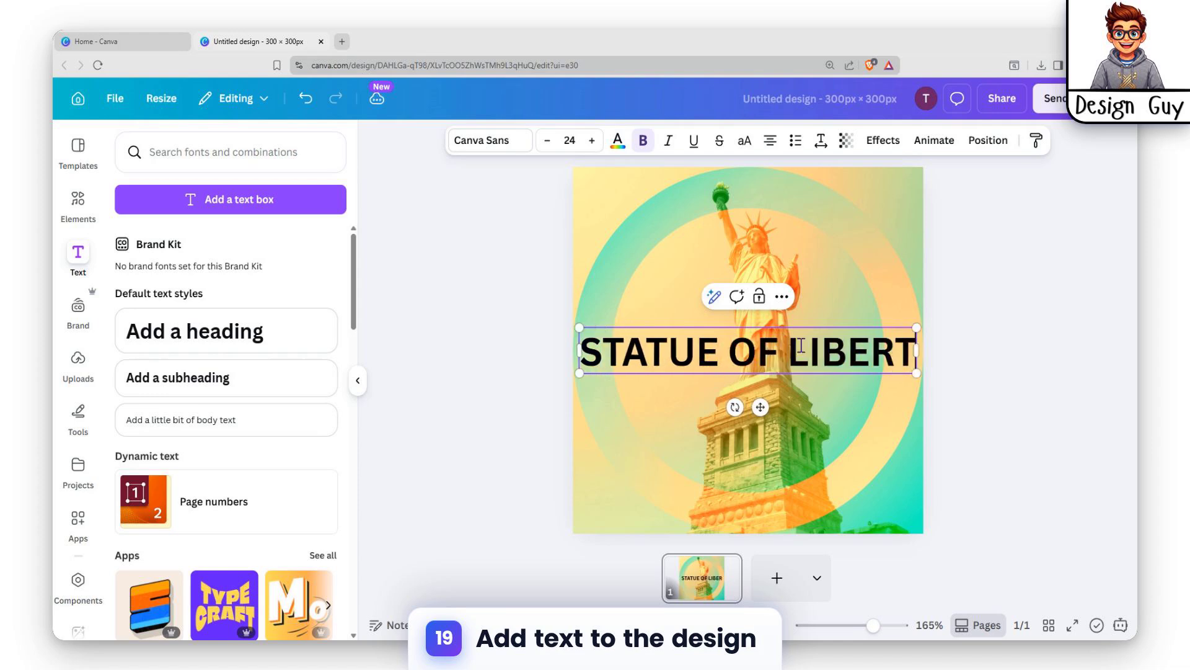
Step: Set the heading's font to Abril Fatface and change the black text colour to white throughout the page
left_click(507, 150)
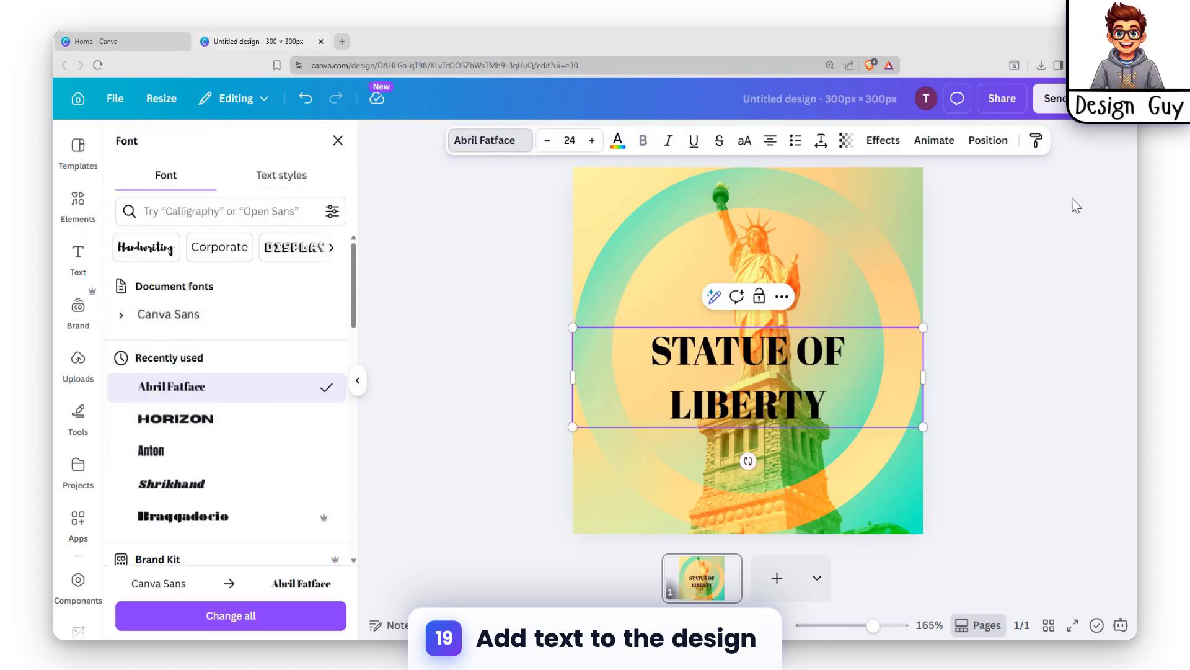
left_click(617, 140)
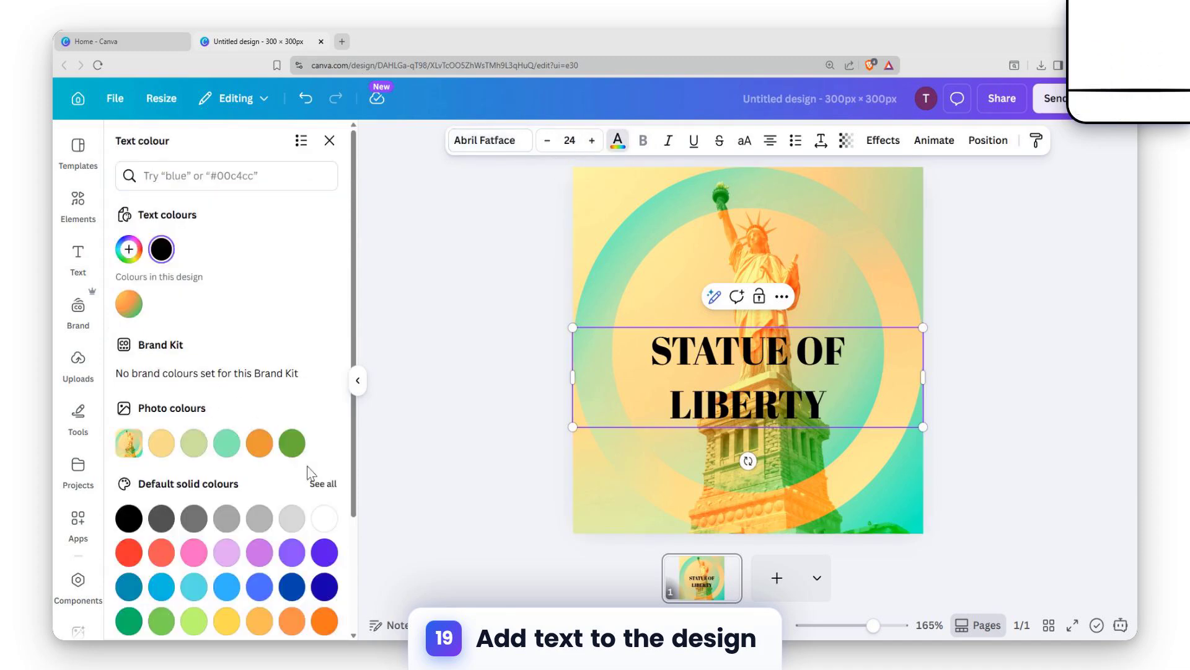
left_click(324, 518)
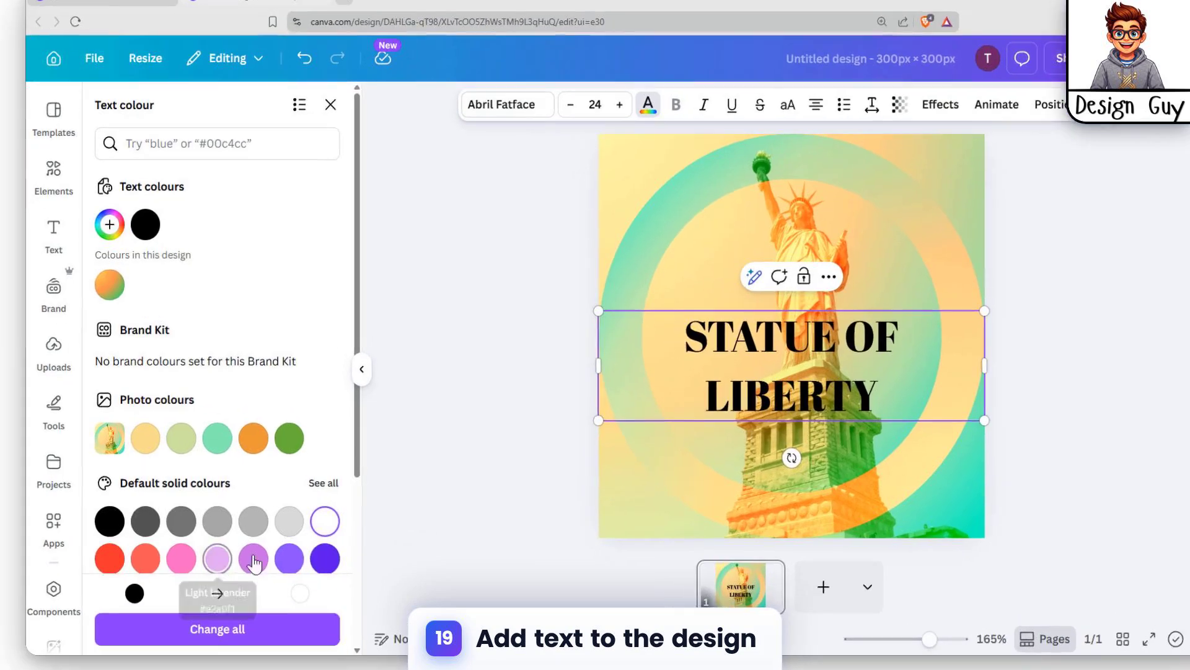
left_click(226, 615)
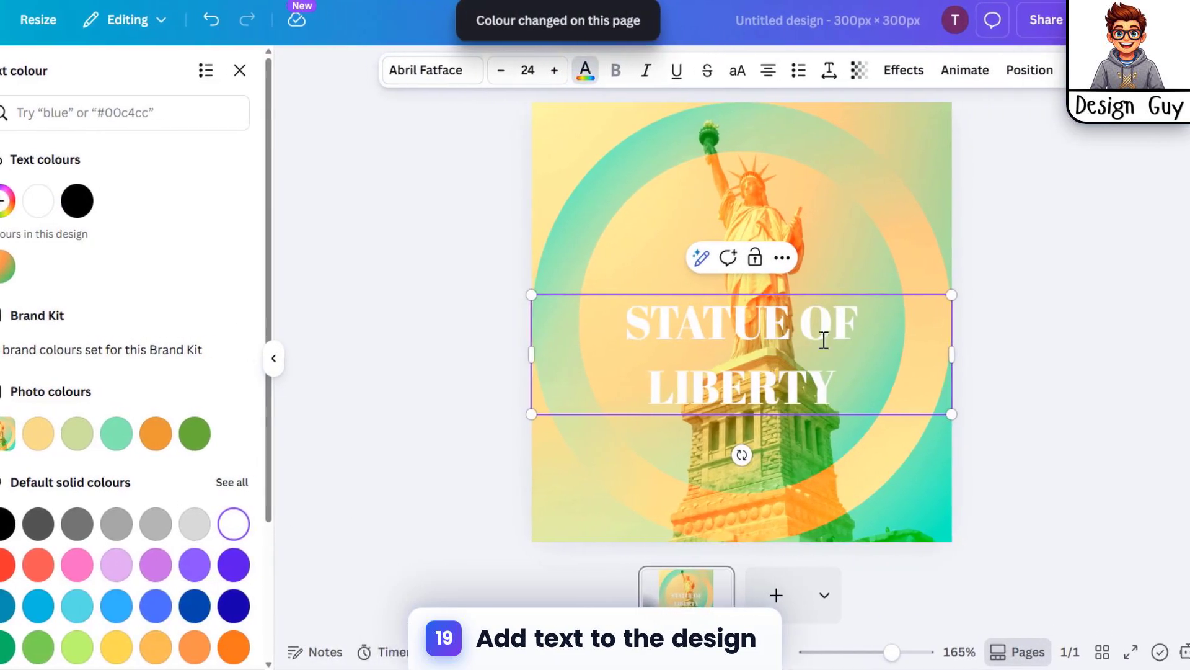
left_click(942, 340)
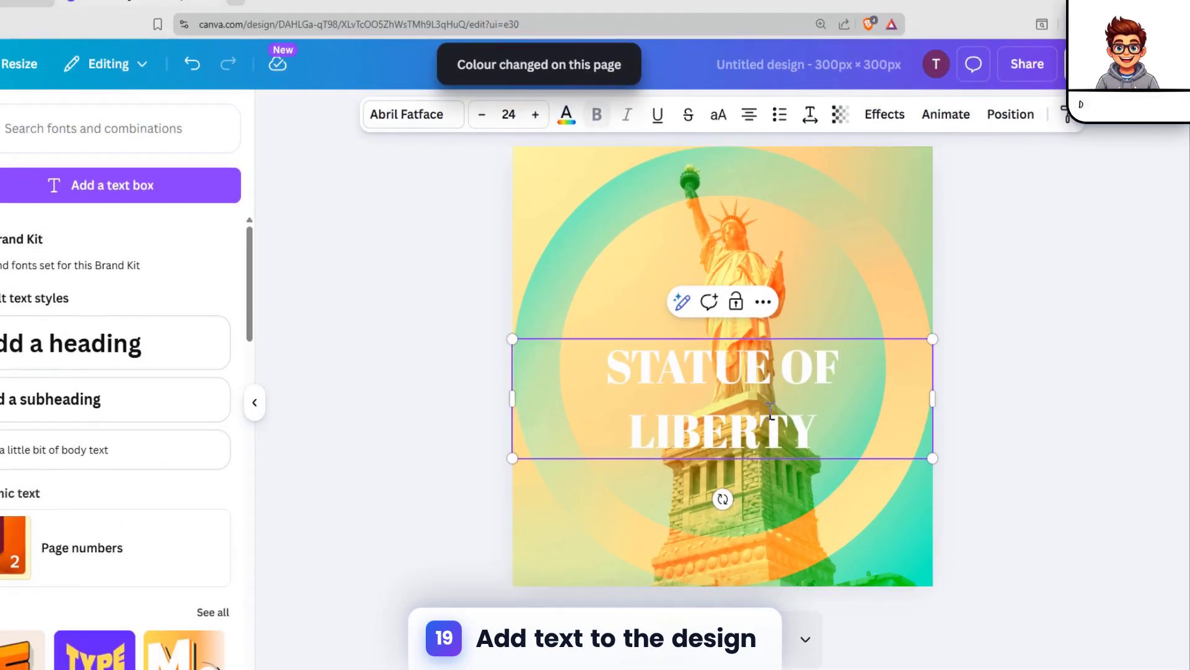
Step: Nudge the heading upward over the statue's body
left_click(879, 534)
left_click(806, 432)
key("Up")
key("Up")
key("Up")
key("Up")
key("Up")
key("Up")
key("Up")
key("Up")
key("Up")
key("Up")
key("Up")
key("Up")
key("Up")
key("Up")
key("Up")
key("Up")
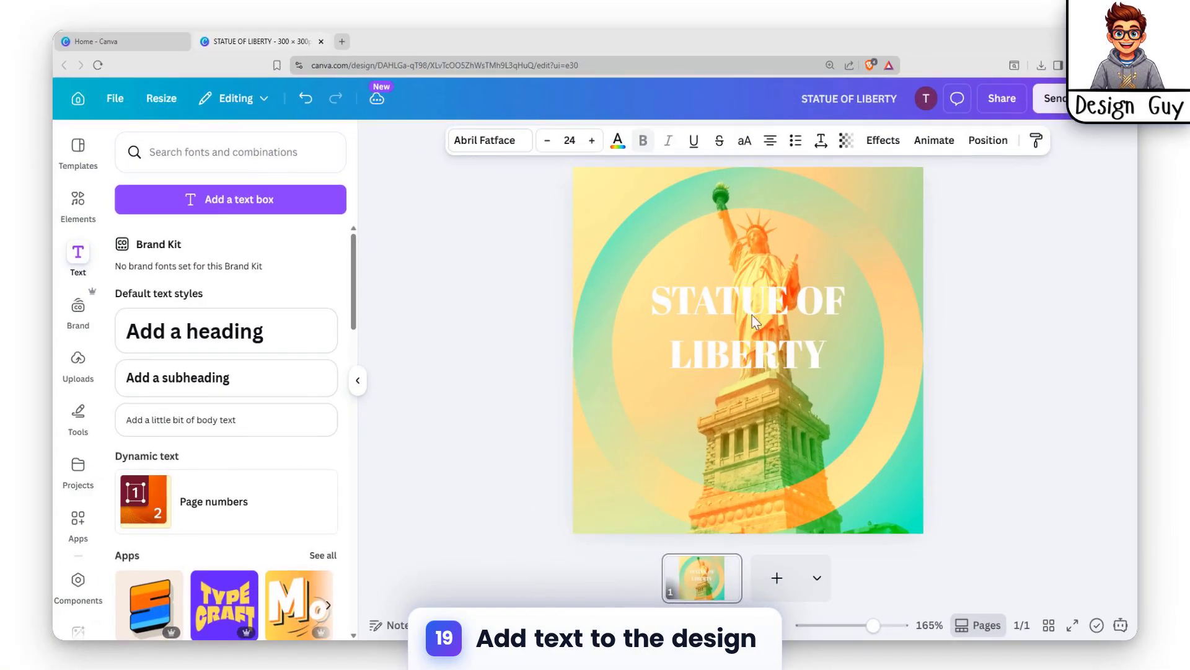
Step: Shift the heading to the page's left edge and widen its text box to about 321 px so the text fits one line
left_click(1165, 278)
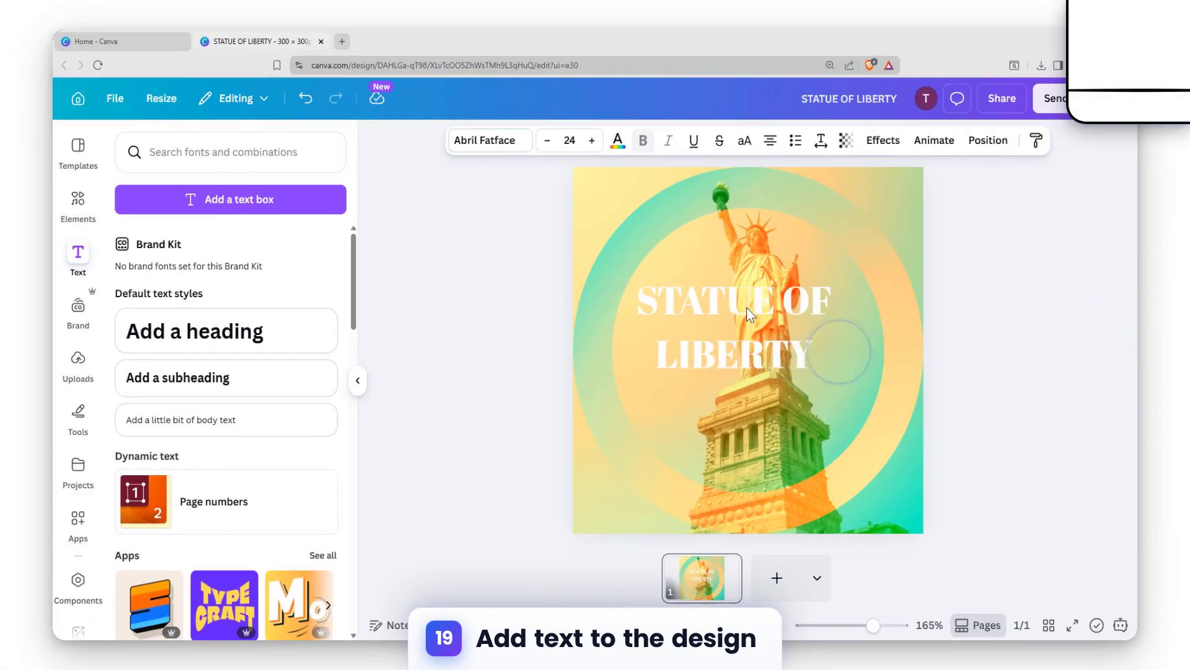
left_click(746, 307)
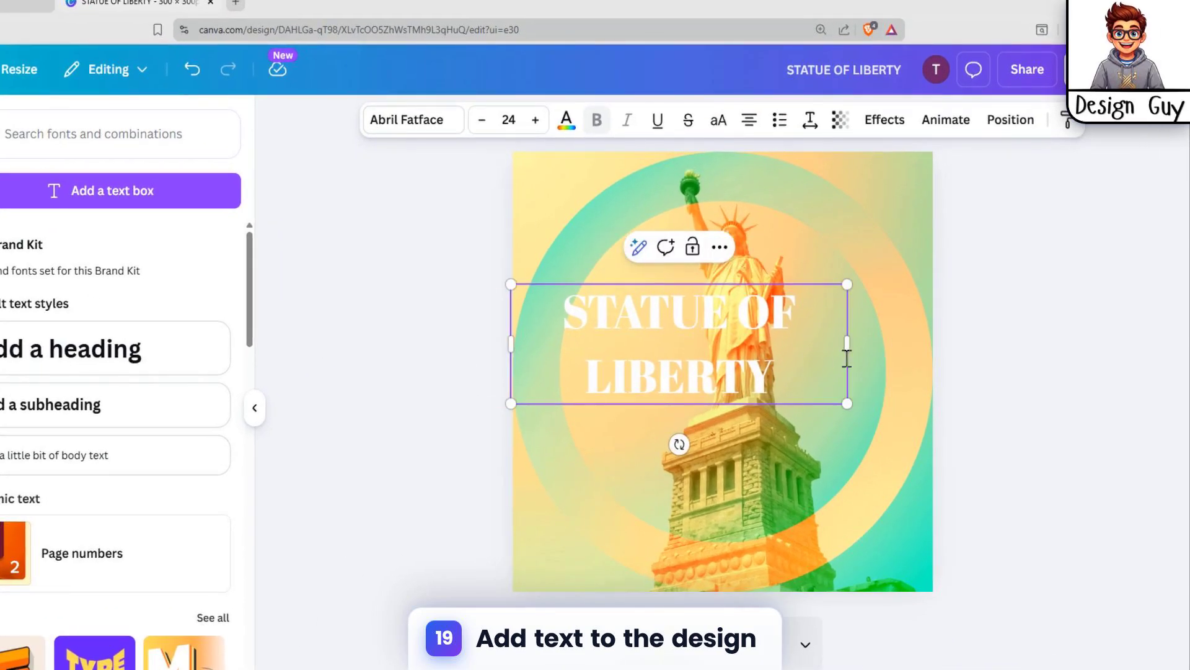
left_click_drag(848, 342, 962, 311)
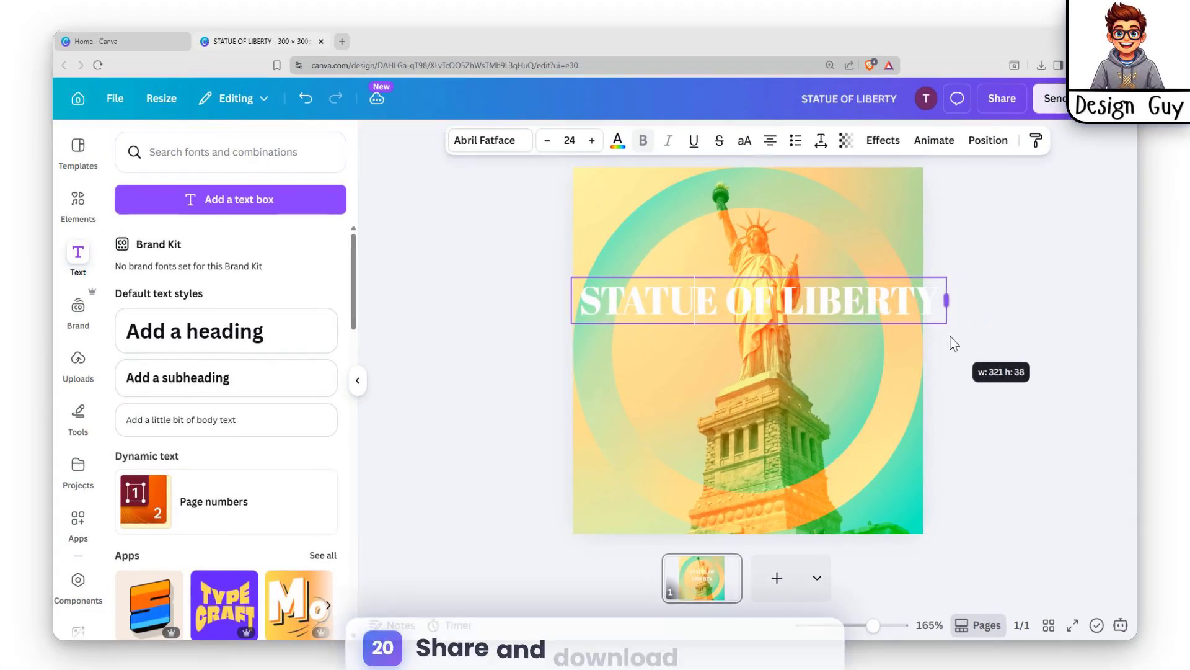
left_click(1030, 374)
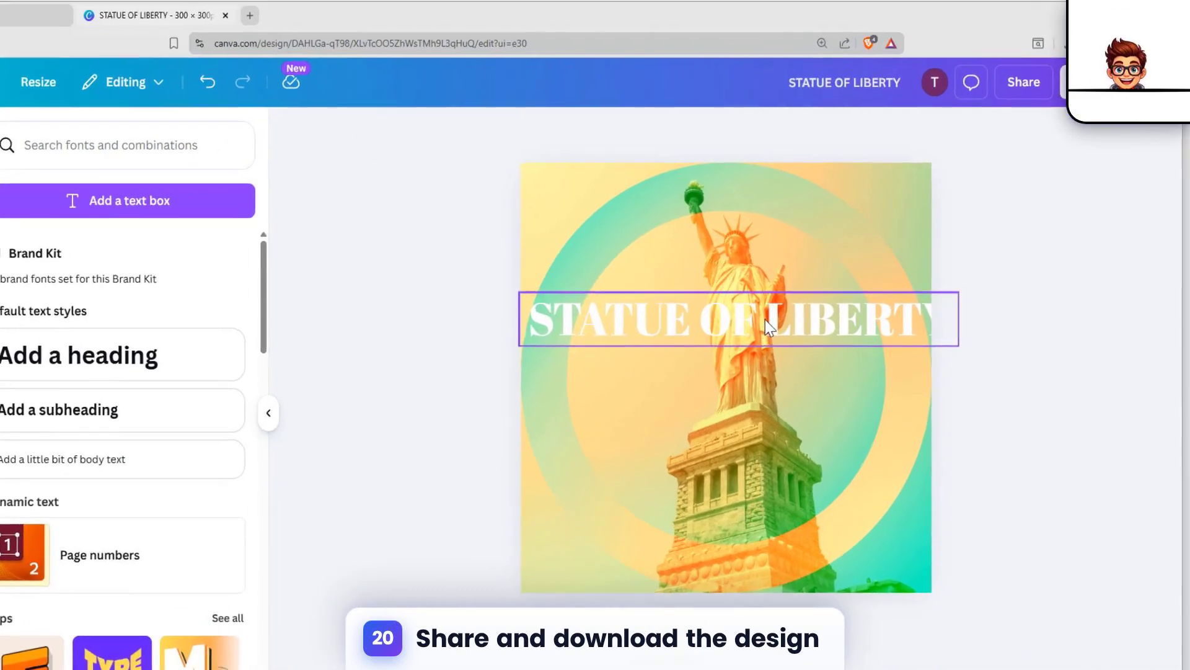
Step: Move the heading down over the statue's pedestal, scale it down to font size 20.4, and fit it within the page
left_click(786, 305)
left_click_drag(786, 304, 775, 444)
left_click_drag(755, 495, 813, 496)
left_click_drag(498, 532, 565, 524)
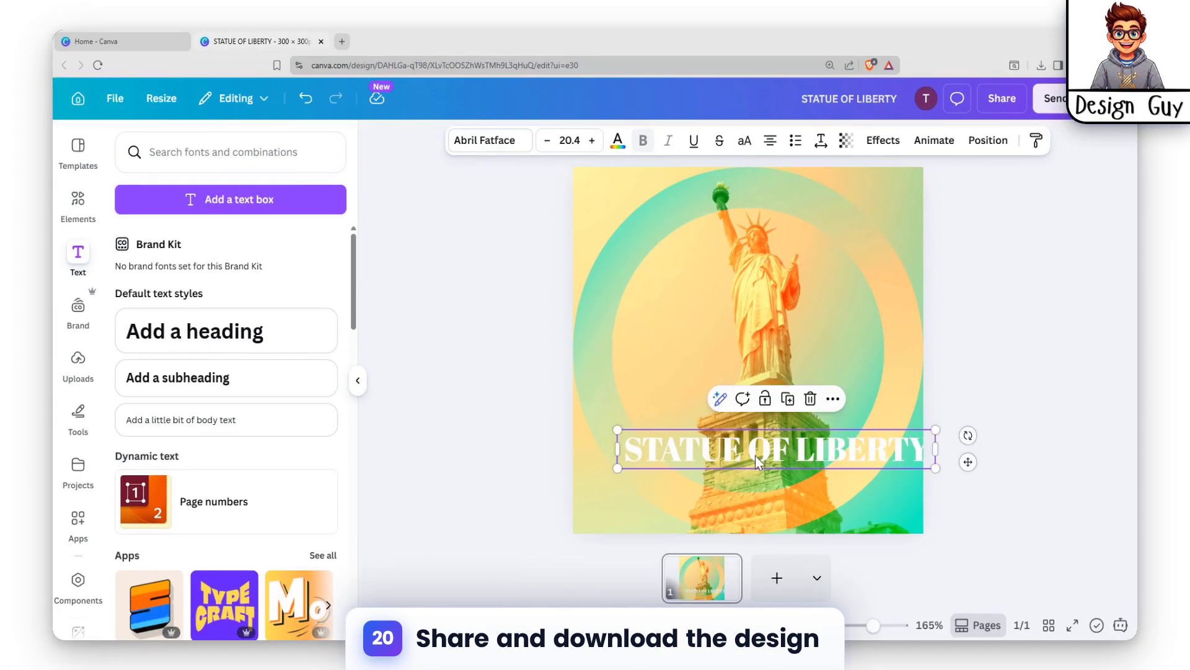
left_click_drag(756, 459, 734, 453)
left_click(1098, 359)
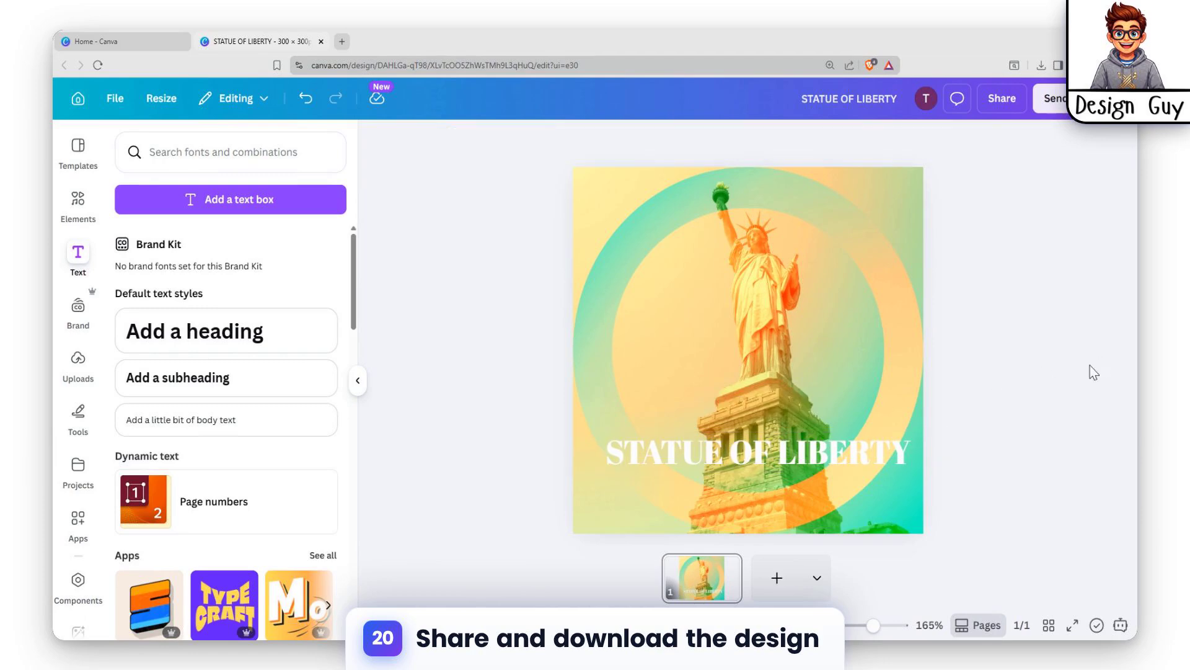
left_click(791, 456)
left_click(1122, 329)
left_click(903, 453)
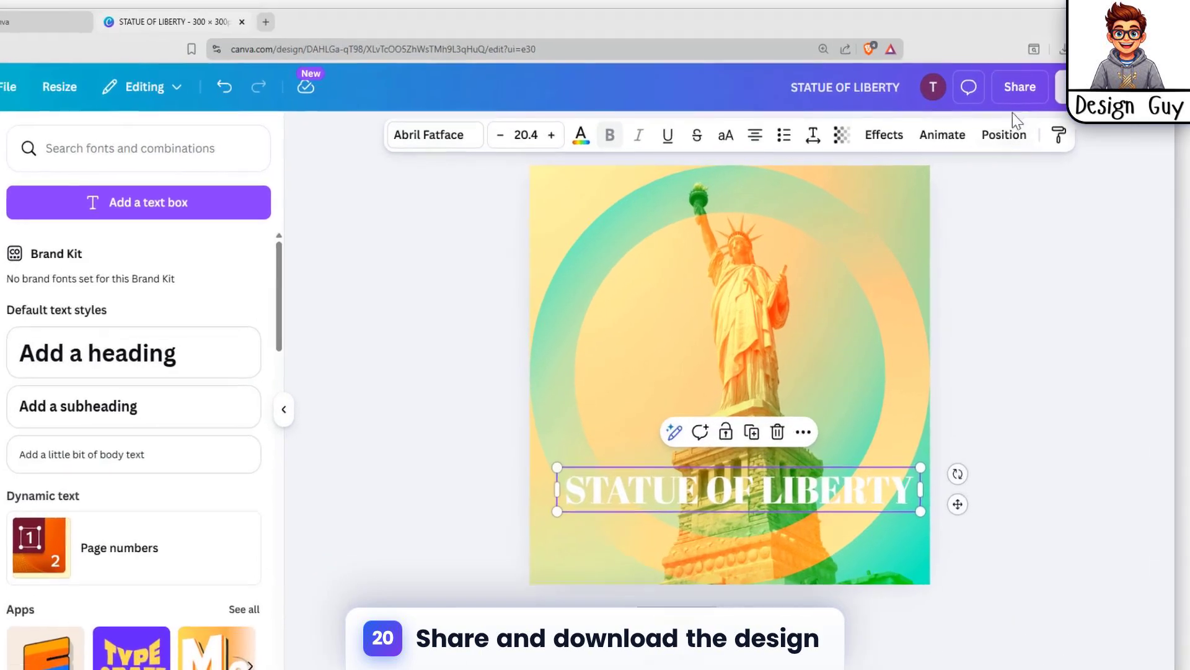
Step: Download the design as a PNG at size 3.125
left_click(1002, 98)
left_click(885, 494)
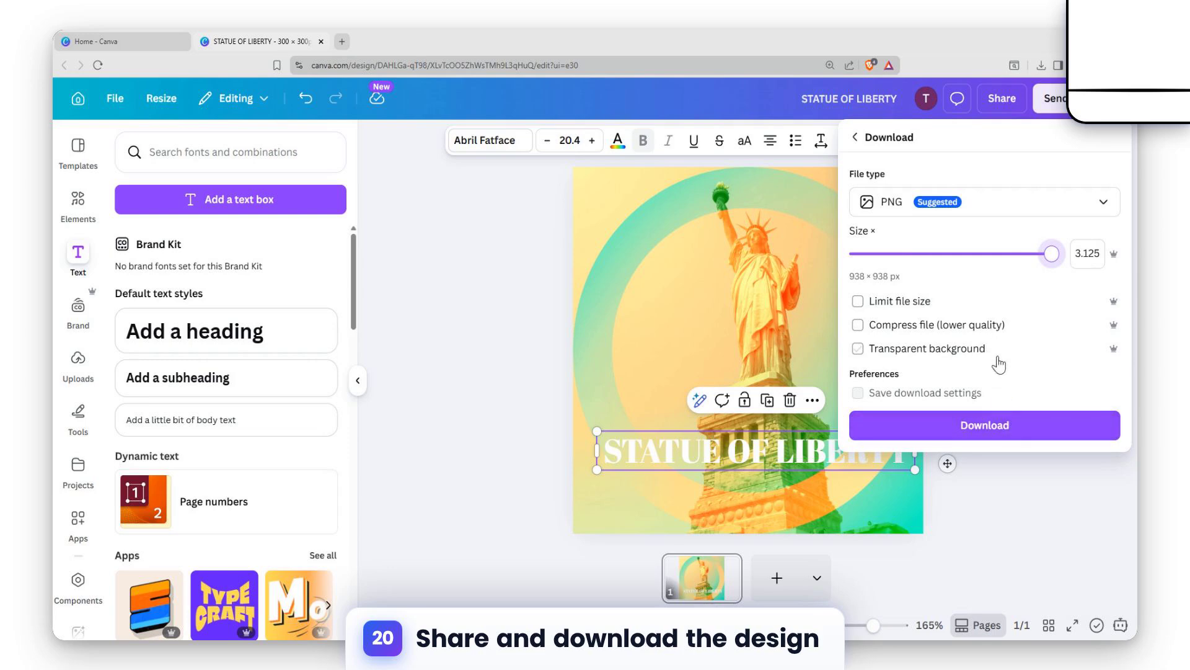
left_click(992, 432)
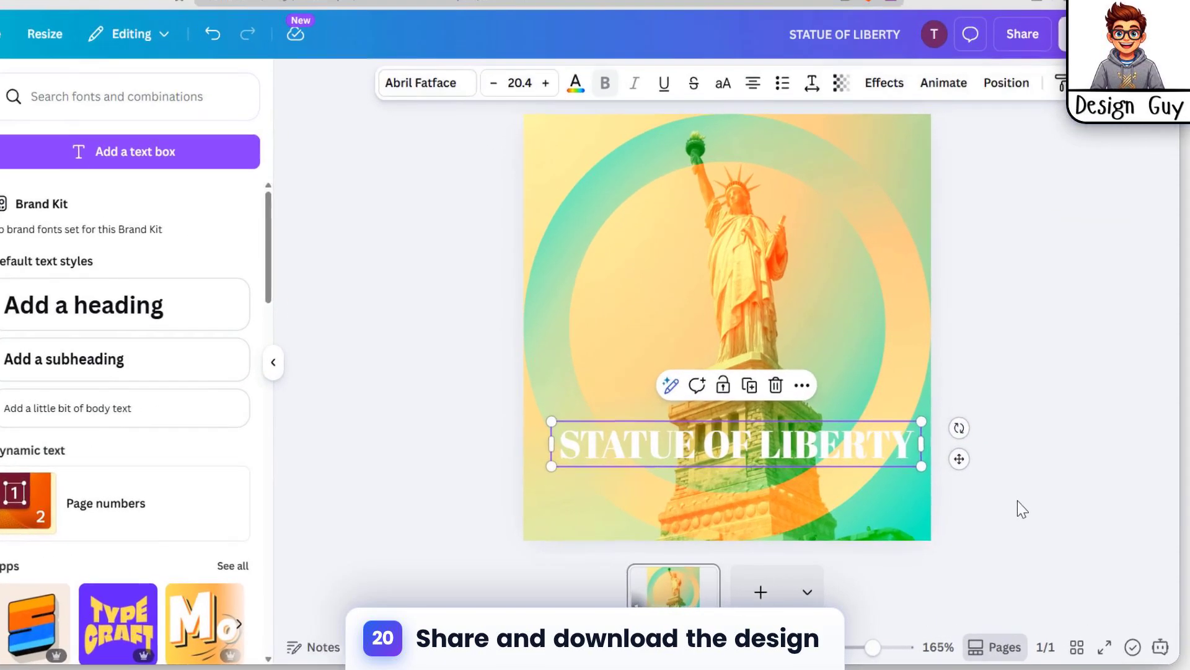
left_click(1037, 500)
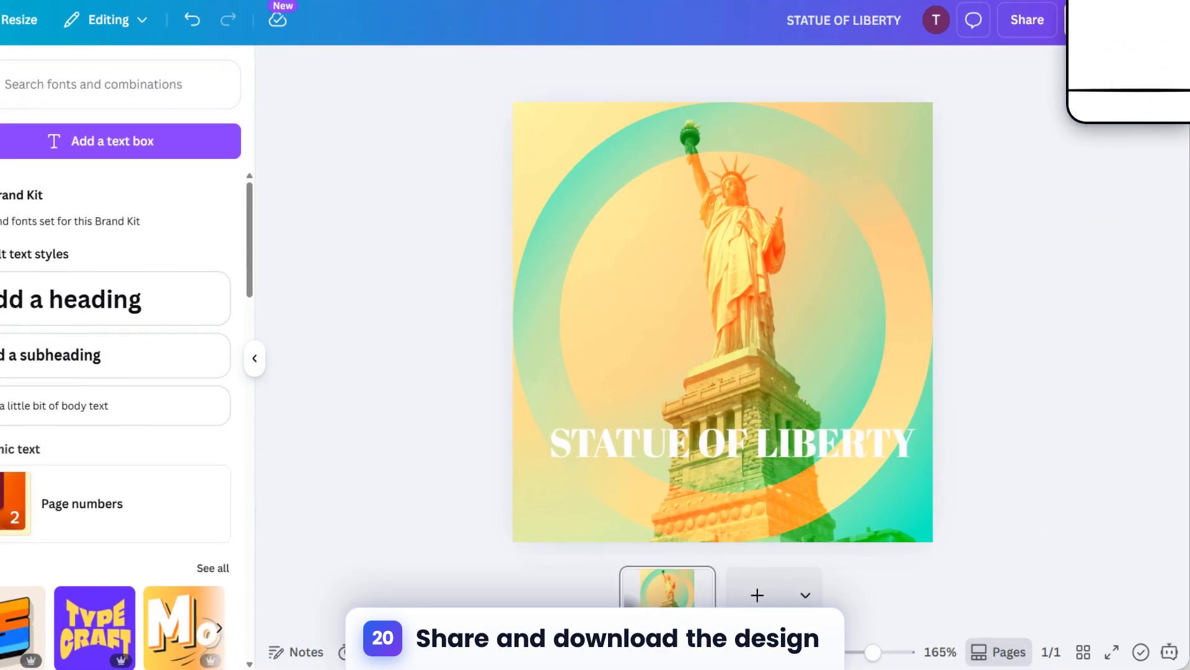